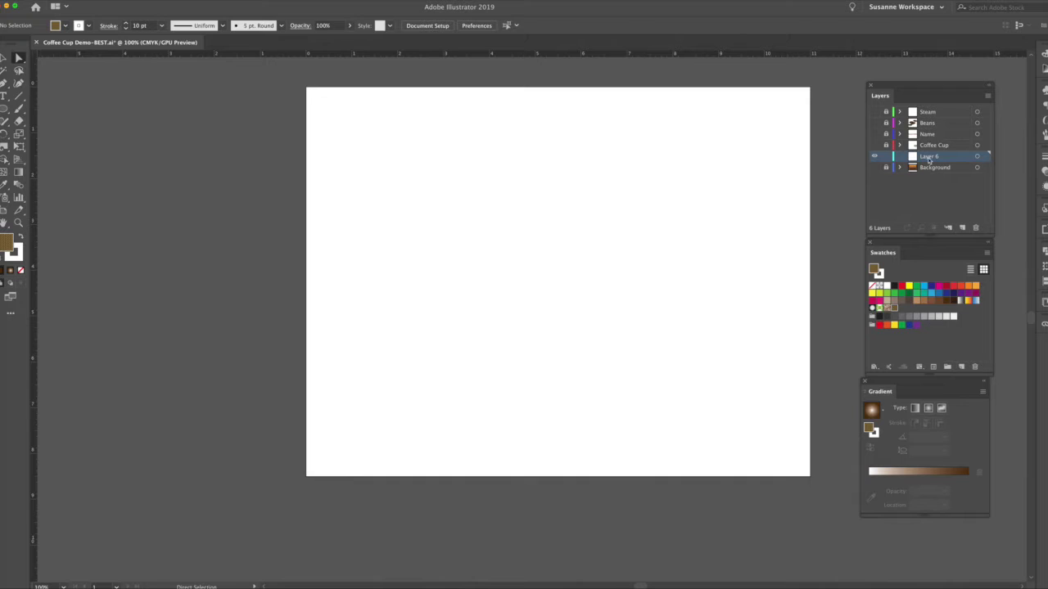
Step: Rename Layer 6 as "New background"
{"action": "double_click", "coordinate": [934, 155]}
{"action": "type", "text": "New"}
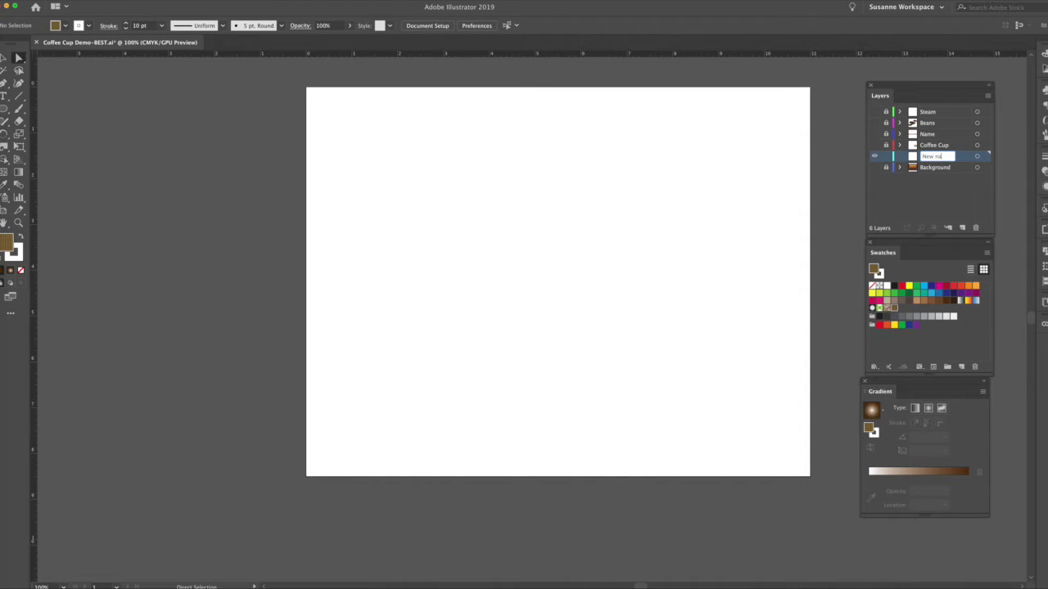
{"action": "type", "text": " background"}
{"action": "key", "text": "Return"}
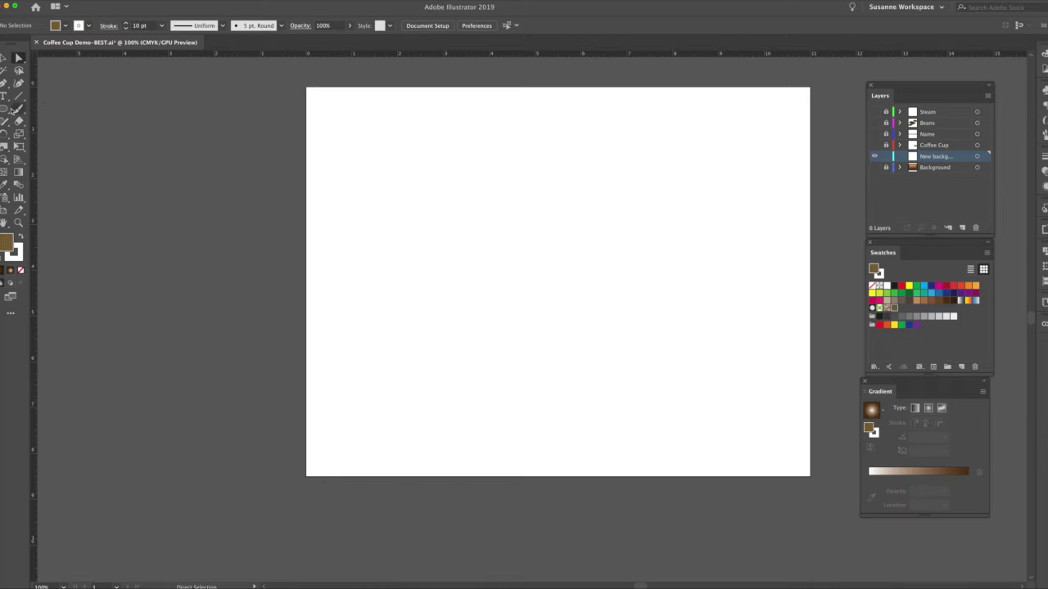
Step: Draw a rectangle about 10.53 by 8.02 in nearly filling the artboard, and compare it with the original Background layer
{"action": "left_click_drag", "start_coordinate": [5, 108], "coordinate": [41, 109]}
{"action": "left_click_drag", "start_coordinate": [318, 98], "coordinate": [799, 468]}
{"action": "left_click", "coordinate": [875, 156]}
{"action": "left_click", "coordinate": [875, 167]}
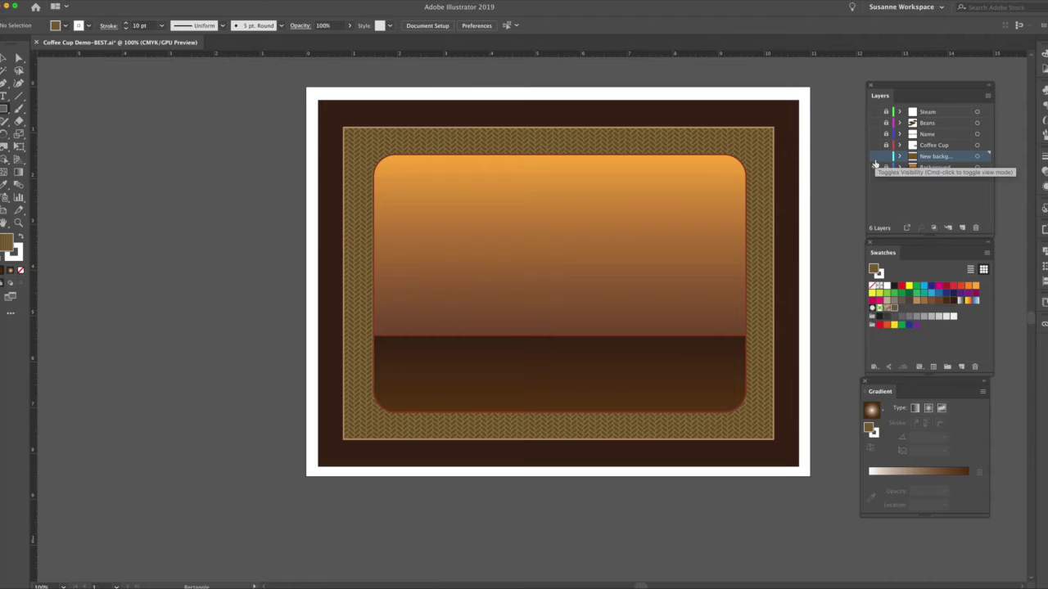
{"action": "left_click", "coordinate": [874, 156]}
{"action": "left_click", "coordinate": [874, 167]}
Step: Remove the large rectangle's stroke and fill it with a dark brown swatch
{"action": "left_click", "coordinate": [4, 57]}
{"action": "left_click", "coordinate": [627, 224]}
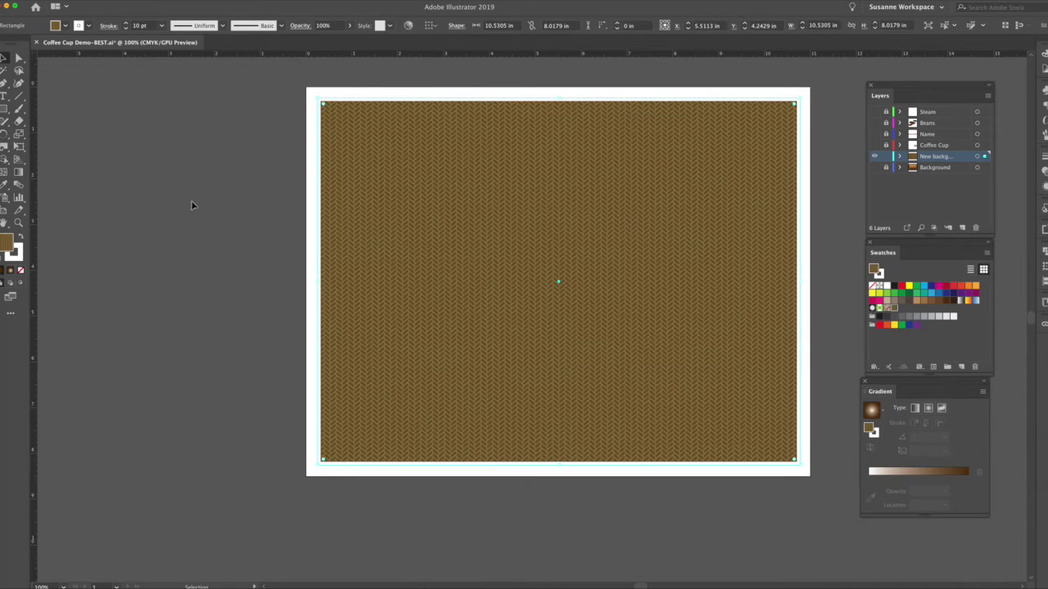
{"action": "left_click", "coordinate": [16, 255]}
{"action": "left_click", "coordinate": [21, 270]}
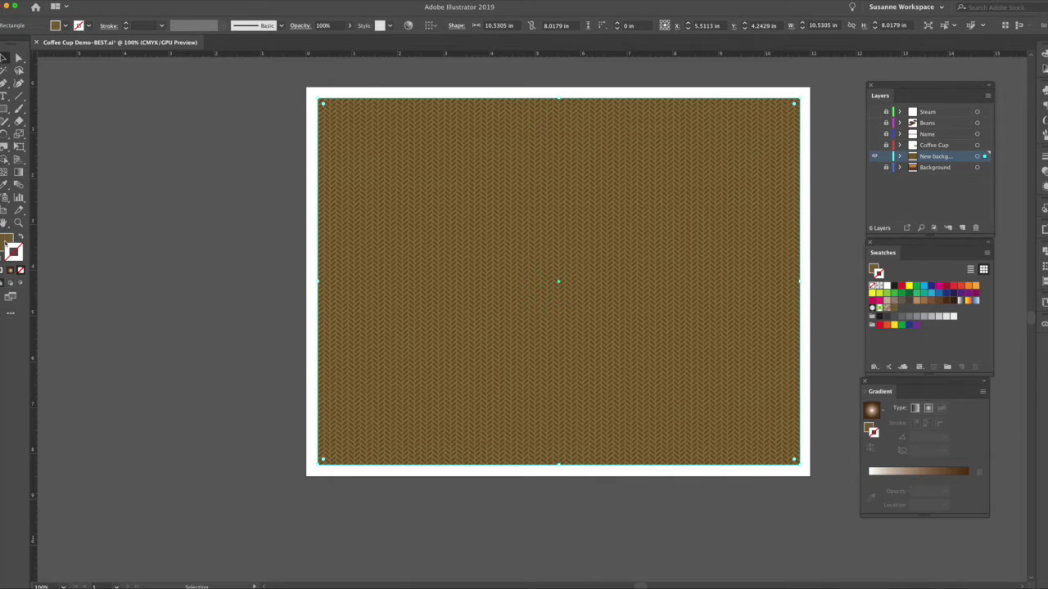
{"action": "left_click", "coordinate": [7, 244]}
{"action": "left_click", "coordinate": [947, 303]}
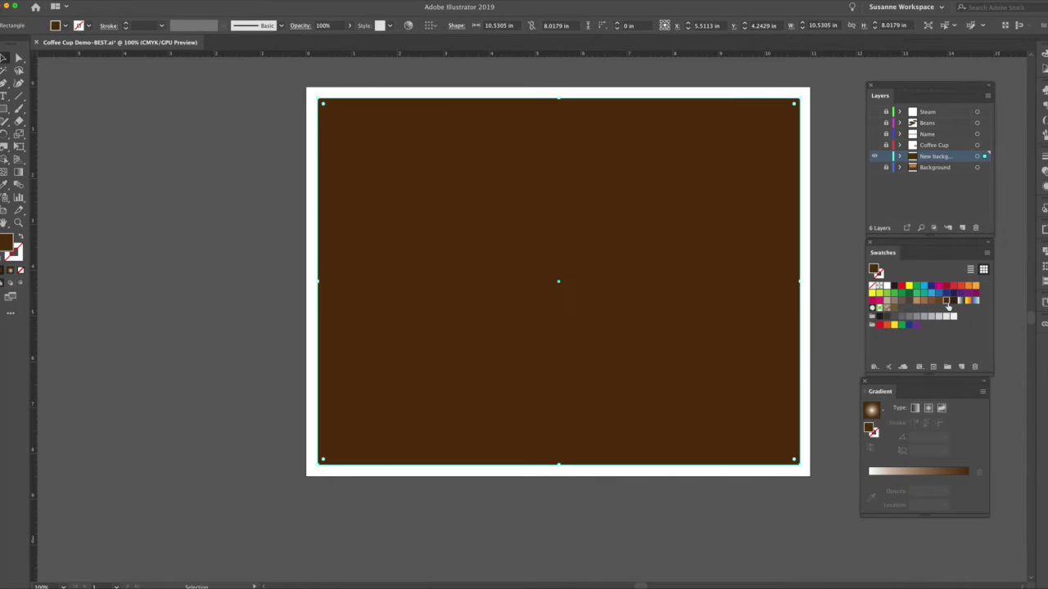
{"action": "left_click", "coordinate": [835, 266]}
Step: Draw a second rectangle about 9.48 by 6.93 in inside the brown one and fill it with red
{"action": "left_click", "coordinate": [4, 109]}
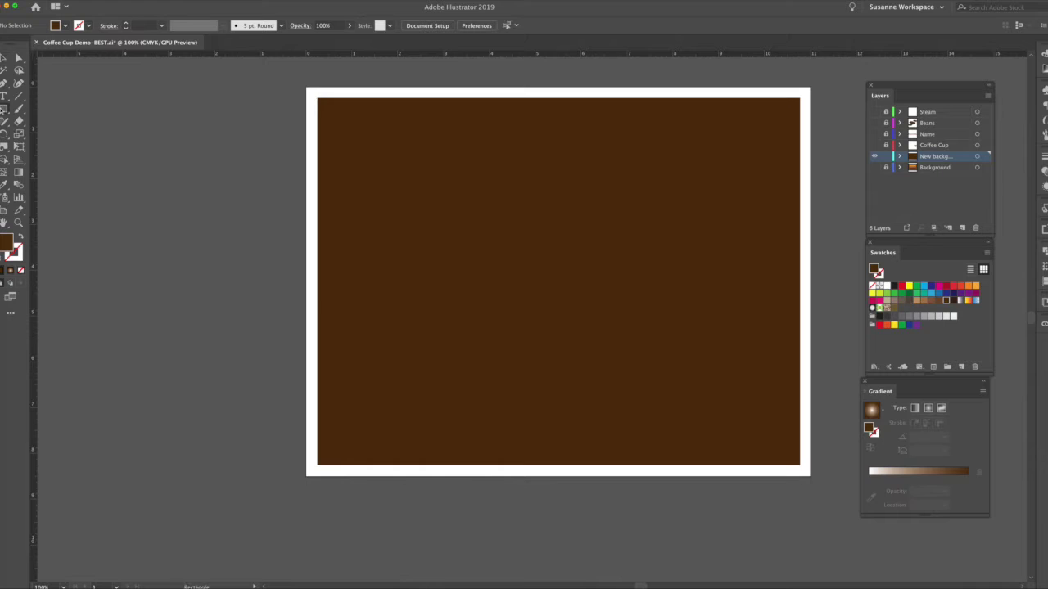
{"action": "left_click_drag", "start_coordinate": [341, 122], "coordinate": [546, 254]}
{"action": "left_click_drag", "start_coordinate": [593, 301], "coordinate": [776, 441]}
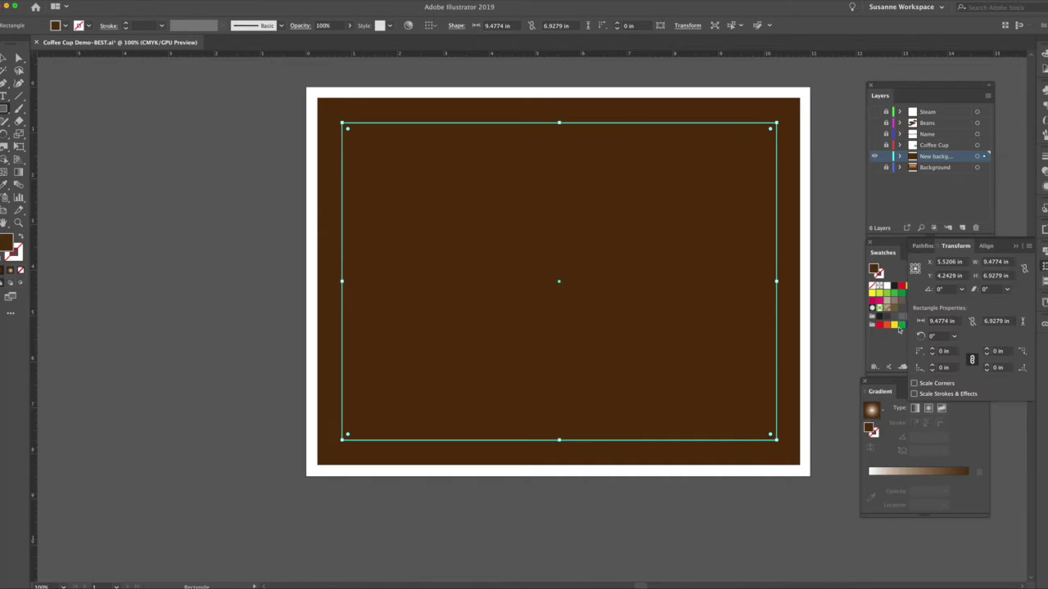
{"action": "left_click", "coordinate": [901, 287]}
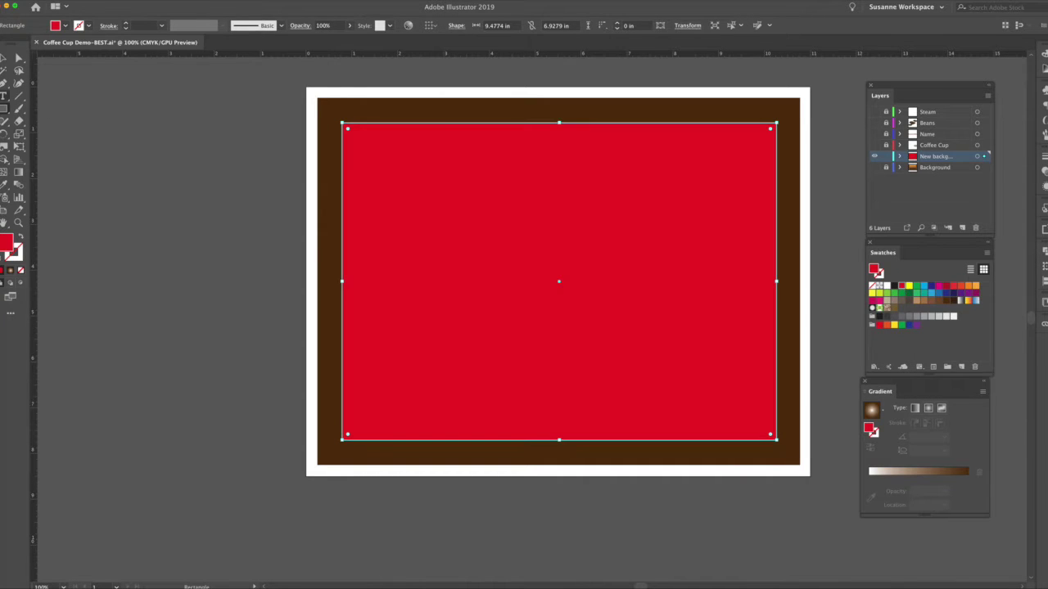
{"action": "left_click", "coordinate": [5, 58]}
{"action": "left_click", "coordinate": [187, 133]}
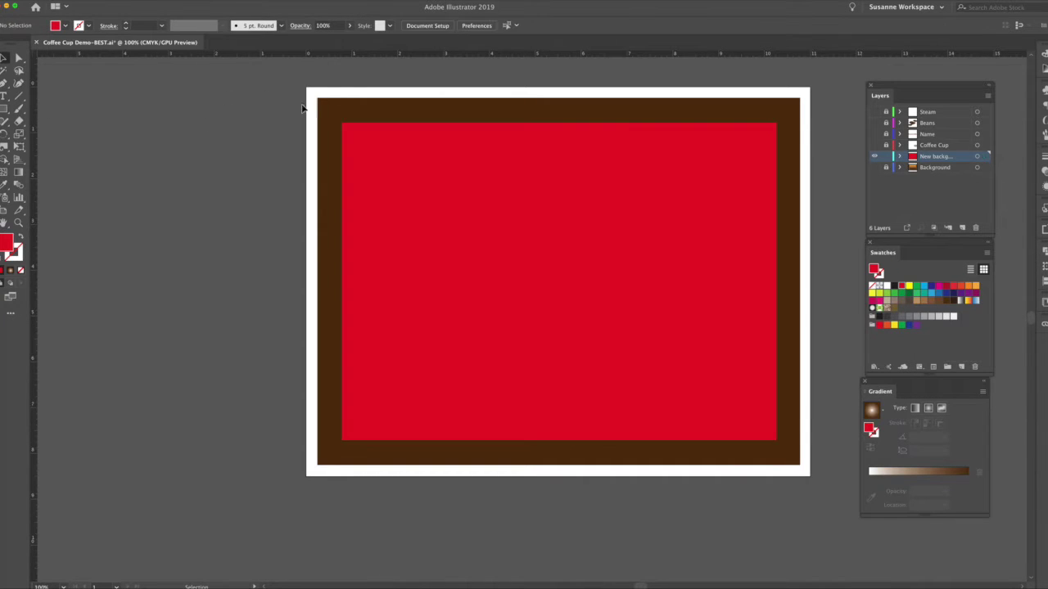
Step: Align the brown and red rectangles to each other's horizontal and vertical centers
{"action": "left_click", "coordinate": [461, 206]}
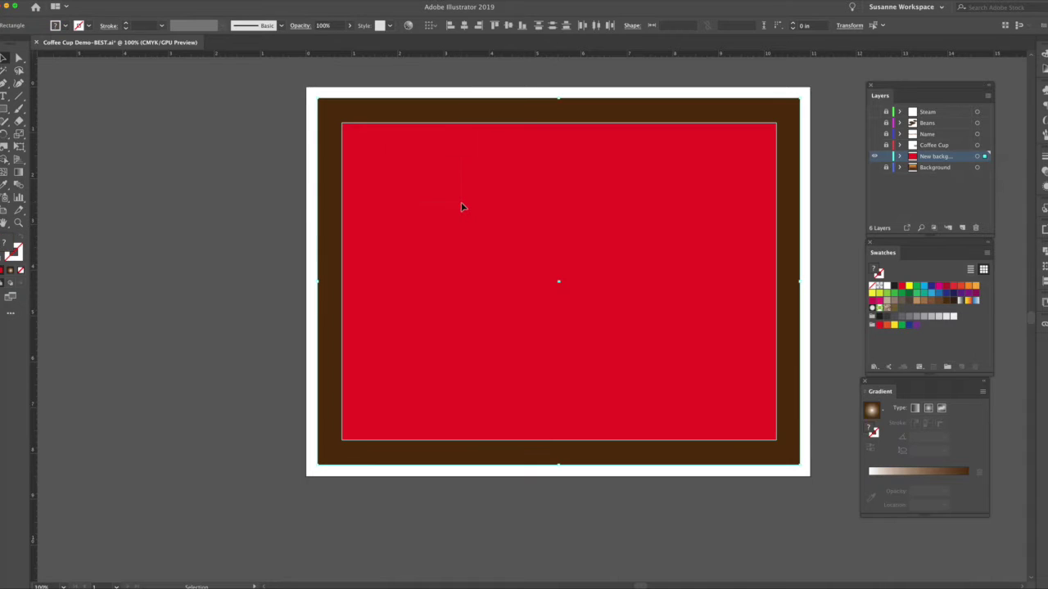
{"action": "left_click", "coordinate": [429, 72]}
{"action": "left_click", "coordinate": [426, 107]}
{"action": "left_click", "coordinate": [455, 216], "text": "shift"}
{"action": "left_click", "coordinate": [275, 132]}
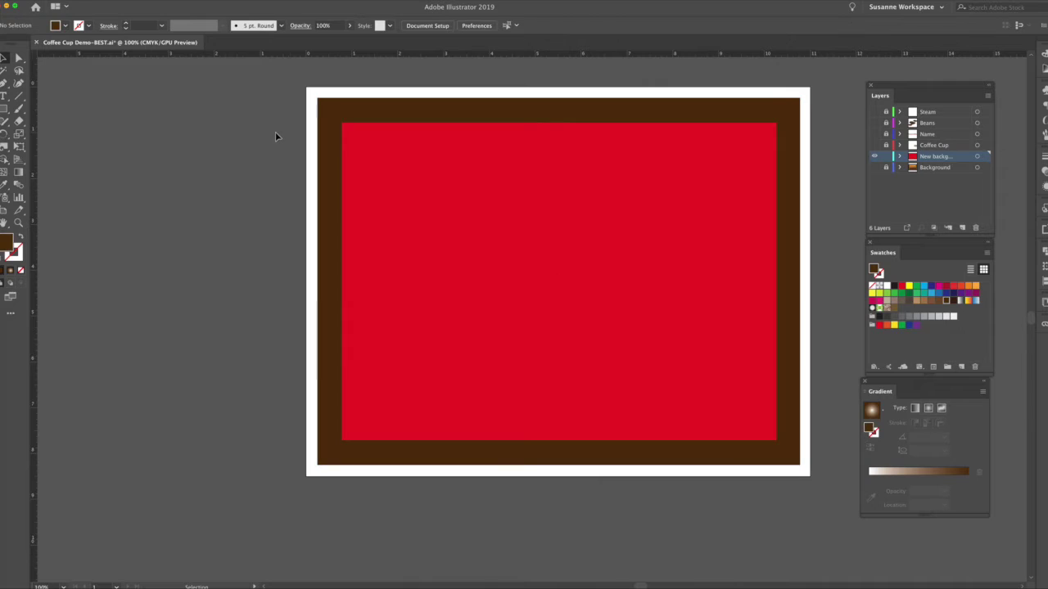
{"action": "left_click", "coordinate": [414, 162]}
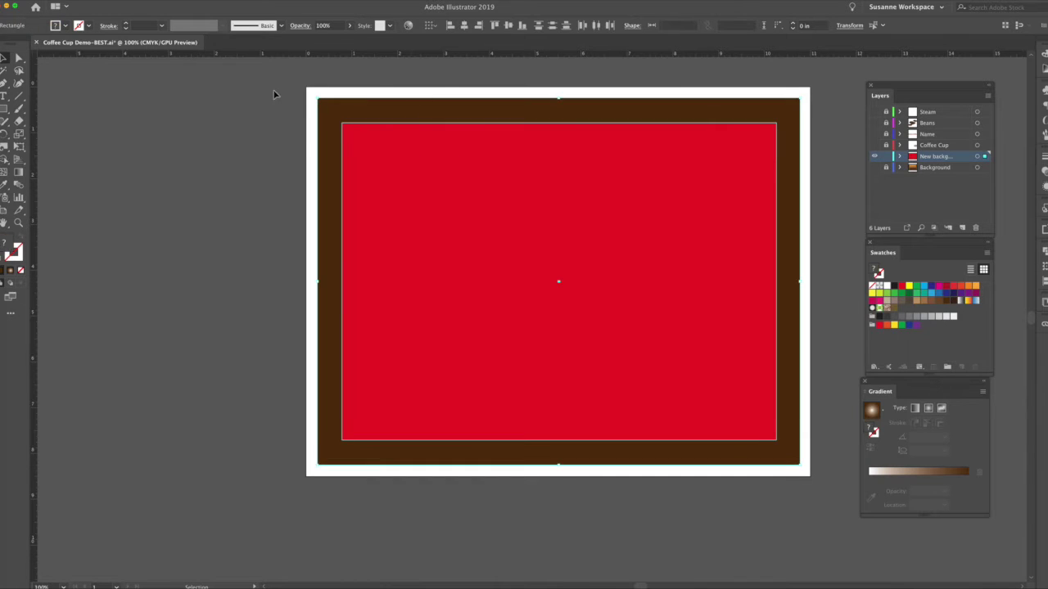
{"action": "left_click", "coordinate": [464, 25]}
{"action": "left_click", "coordinate": [509, 26]}
{"action": "left_click", "coordinate": [275, 132]}
Step: Fill the red rectangle with the Herringbone 2 Color pattern from the Decorative Legacy swatch library
{"action": "left_click", "coordinate": [458, 188]}
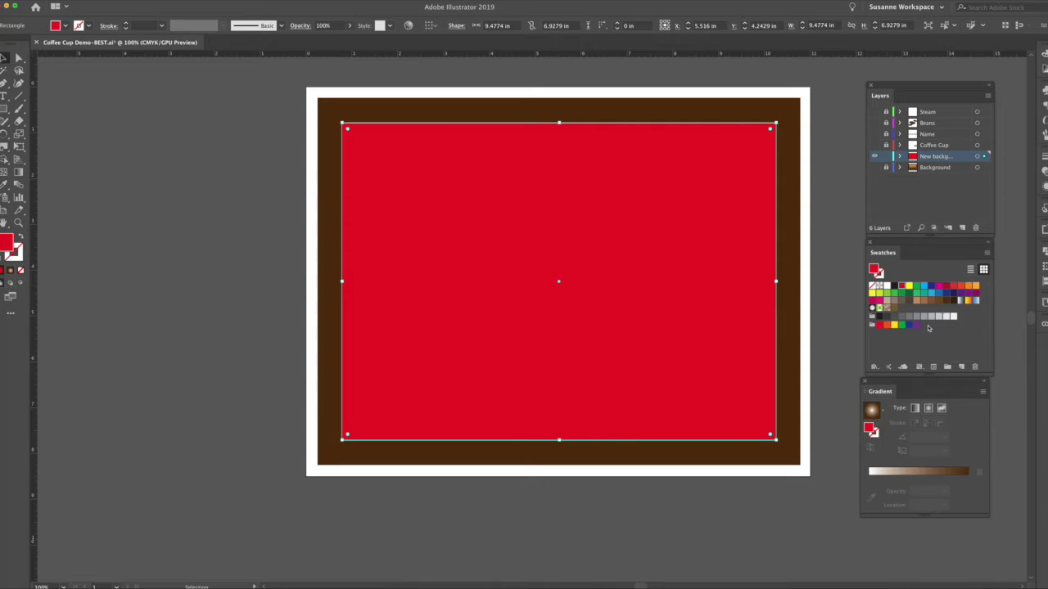
{"action": "left_click", "coordinate": [988, 255]}
{"action": "mouse_move", "coordinate": [971, 426]}
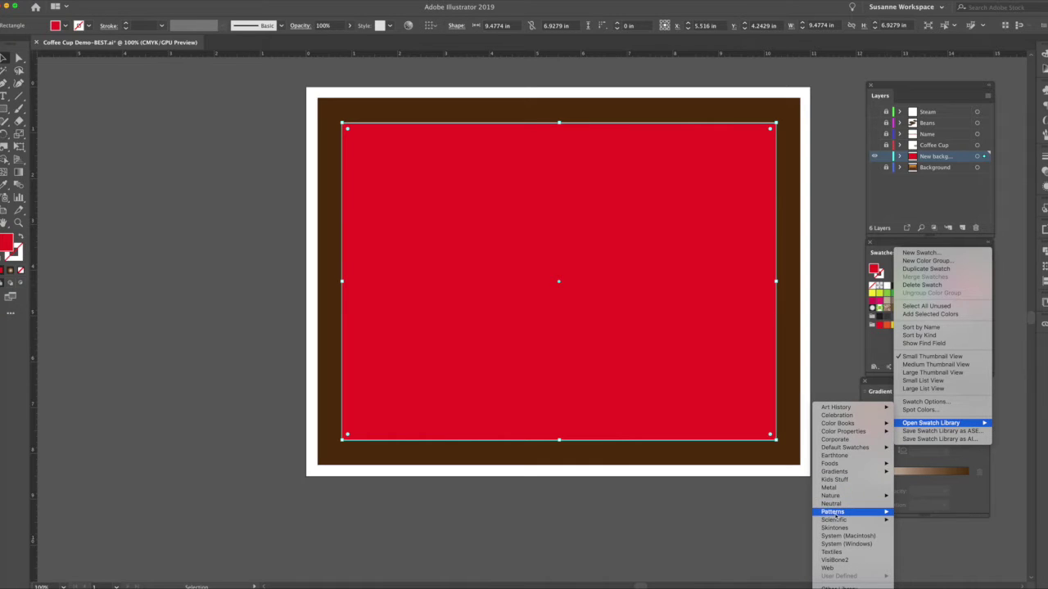
{"action": "mouse_move", "coordinate": [836, 513]}
{"action": "mouse_move", "coordinate": [797, 525]}
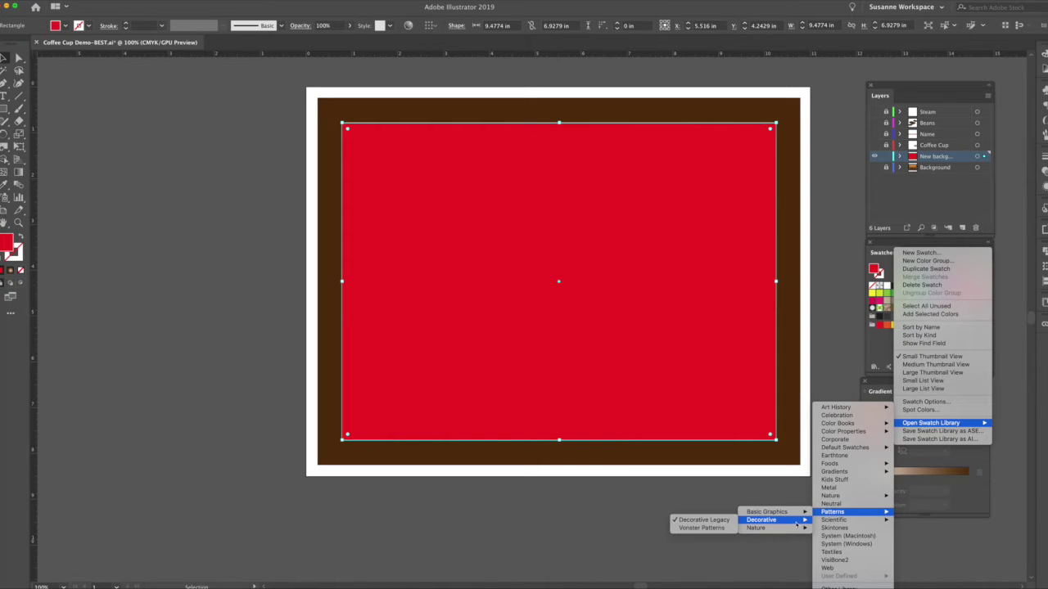
{"action": "left_click", "coordinate": [690, 524]}
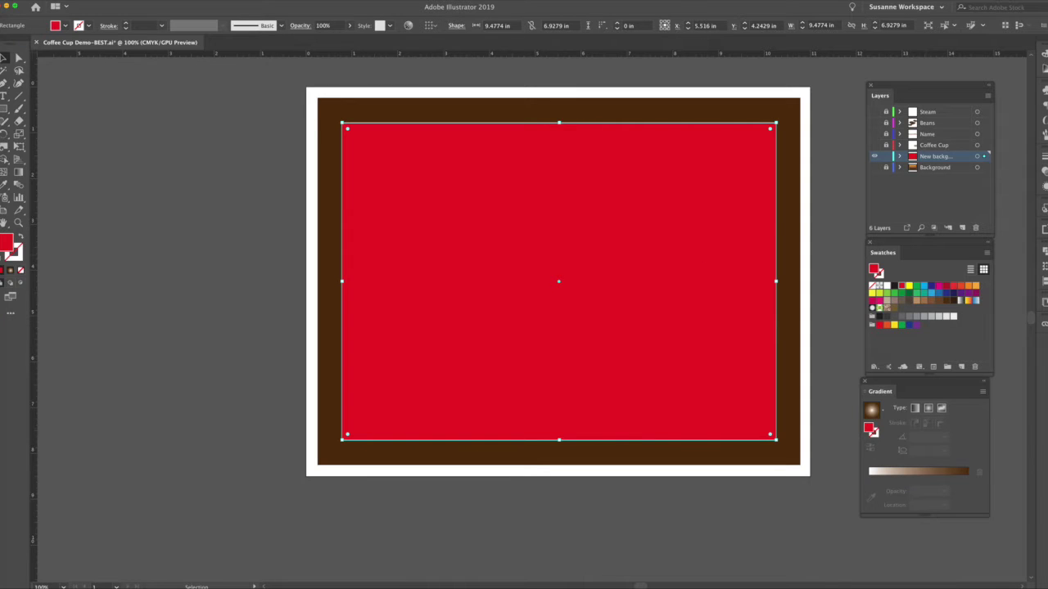
{"action": "left_click", "coordinate": [750, 176]}
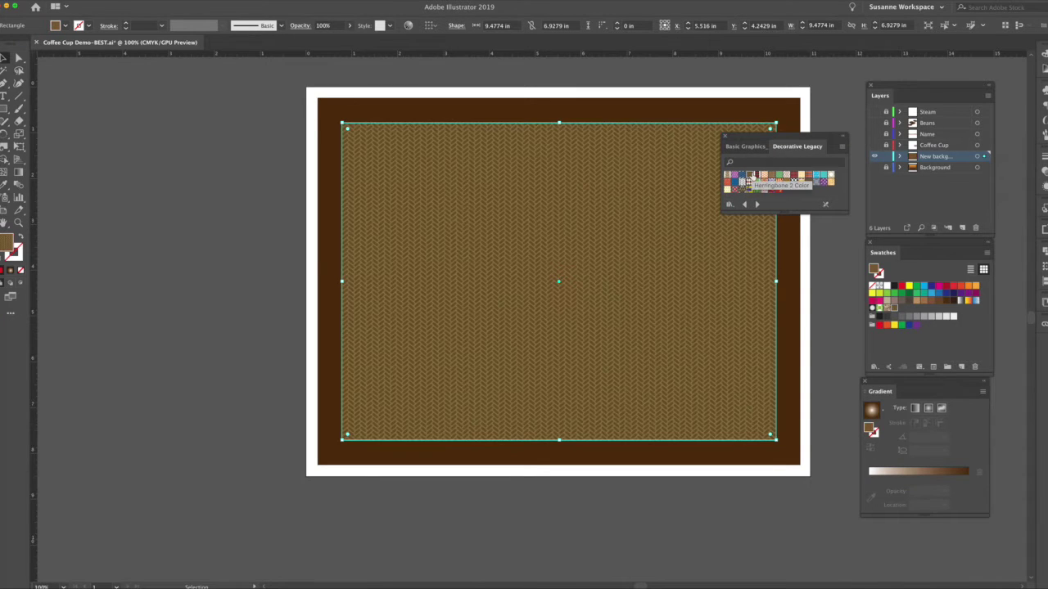
{"action": "left_click", "coordinate": [723, 136]}
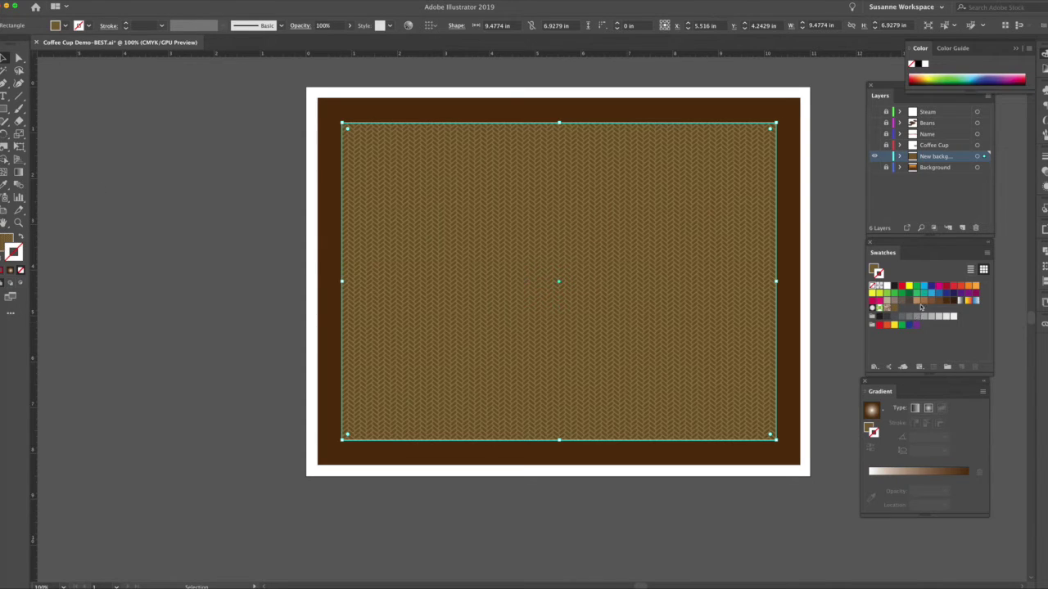
Step: Give the herringbone rectangle a light tan stroke and compare the result with the original Background layer
{"action": "left_click", "coordinate": [915, 303]}
{"action": "left_click", "coordinate": [821, 249]}
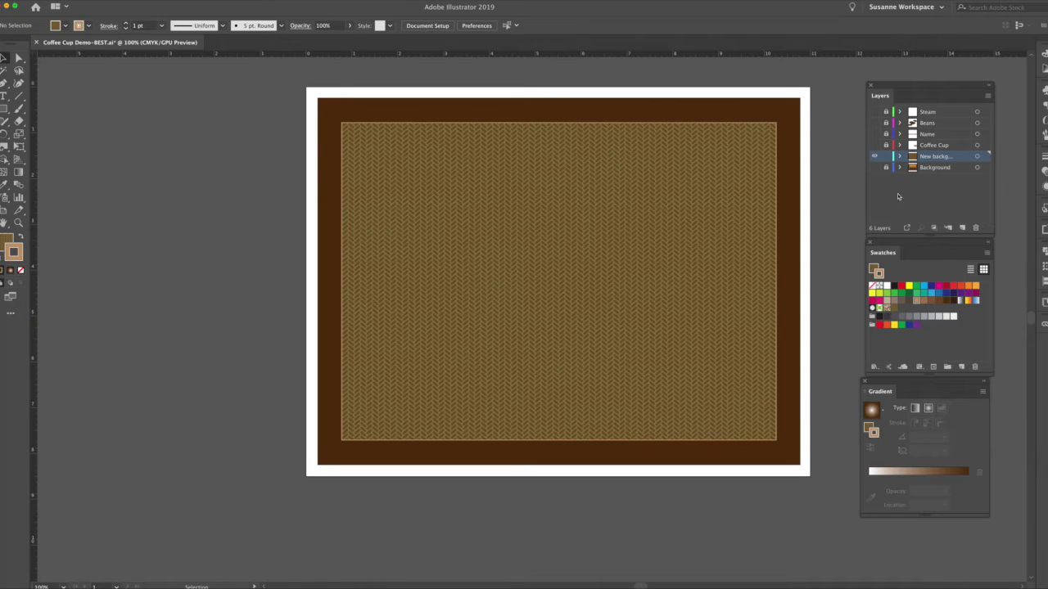
{"action": "left_click", "coordinate": [874, 156], "text": "super"}
{"action": "left_click", "coordinate": [875, 169], "text": "super"}
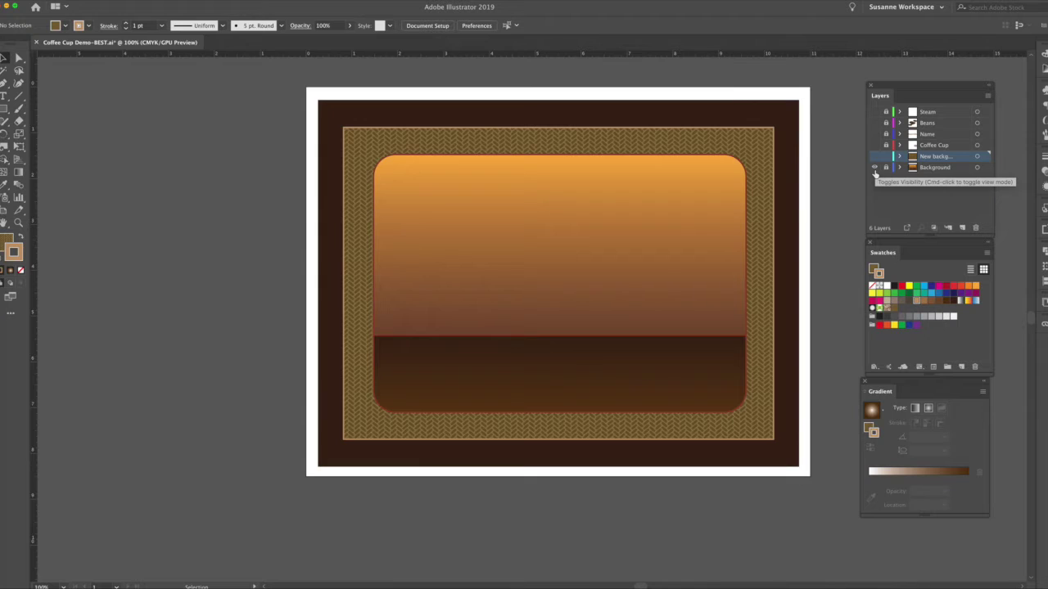
{"action": "left_click", "coordinate": [874, 169]}
{"action": "left_click", "coordinate": [875, 157]}
Step: Draw a rounded rectangle about 8.24 by 5.71 in inside the herringbone area and fill it with bright blue
{"action": "left_click_drag", "start_coordinate": [4, 108], "coordinate": [46, 123]}
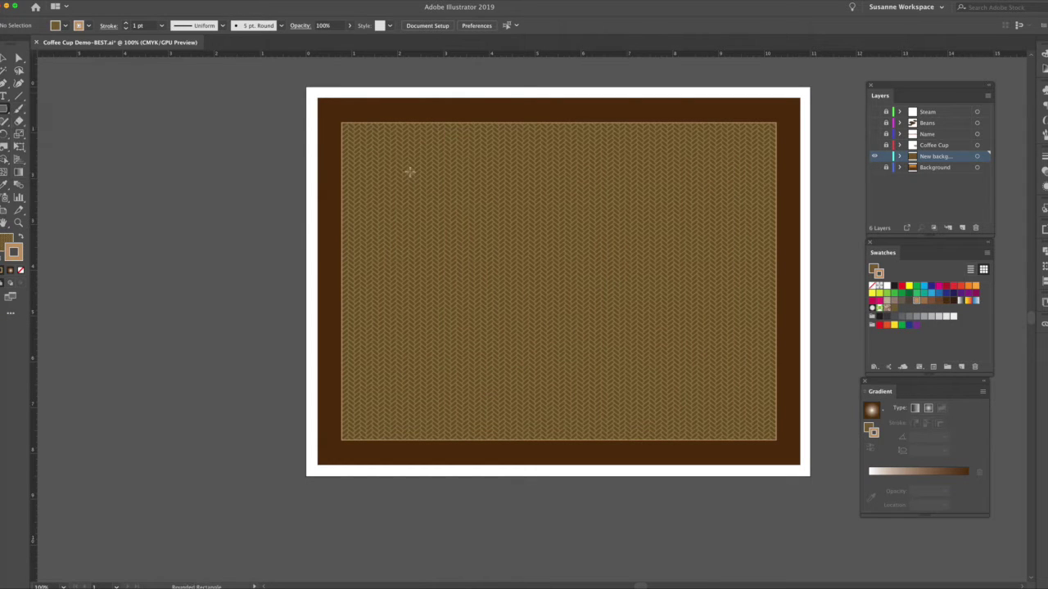
{"action": "left_click_drag", "start_coordinate": [382, 155], "coordinate": [756, 422]}
{"action": "key", "text": "v"}
{"action": "left_click_drag", "start_coordinate": [483, 205], "coordinate": [494, 209]}
{"action": "left_click_drag", "start_coordinate": [747, 413], "coordinate": [750, 408]}
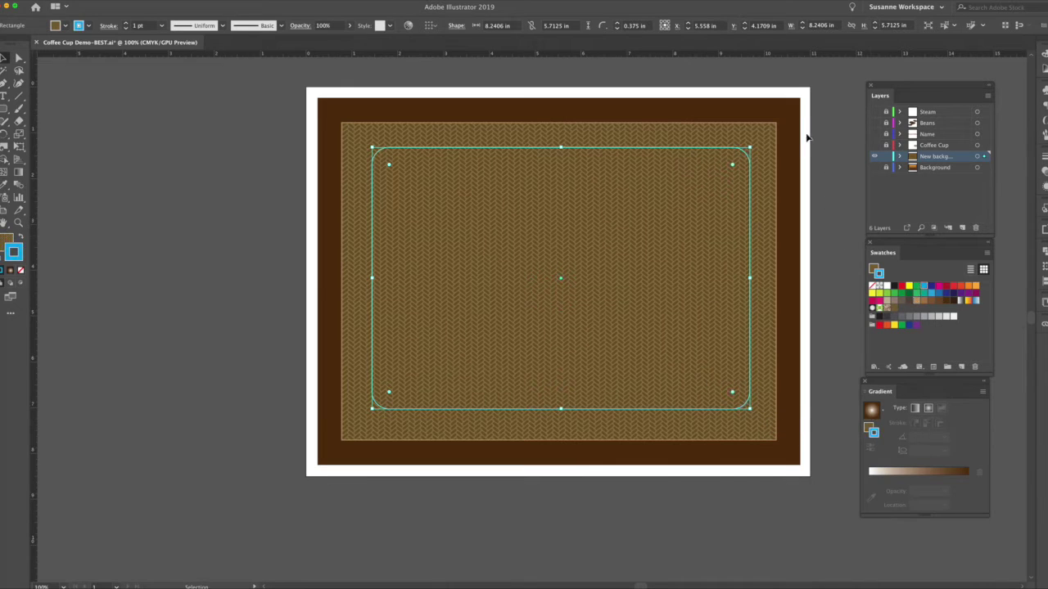
{"action": "left_click", "coordinate": [9, 237]}
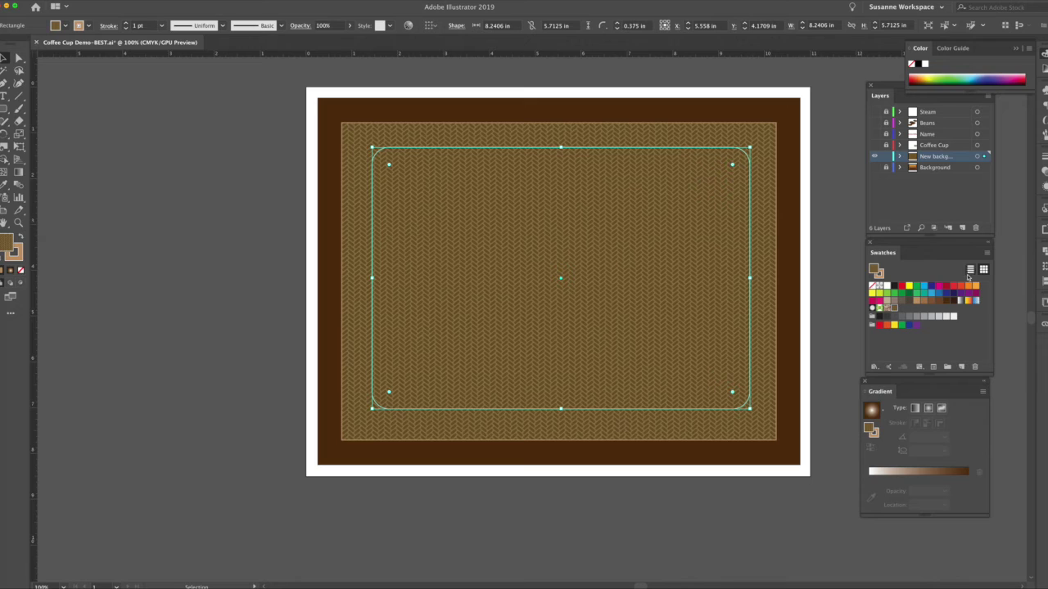
{"action": "left_click", "coordinate": [923, 288]}
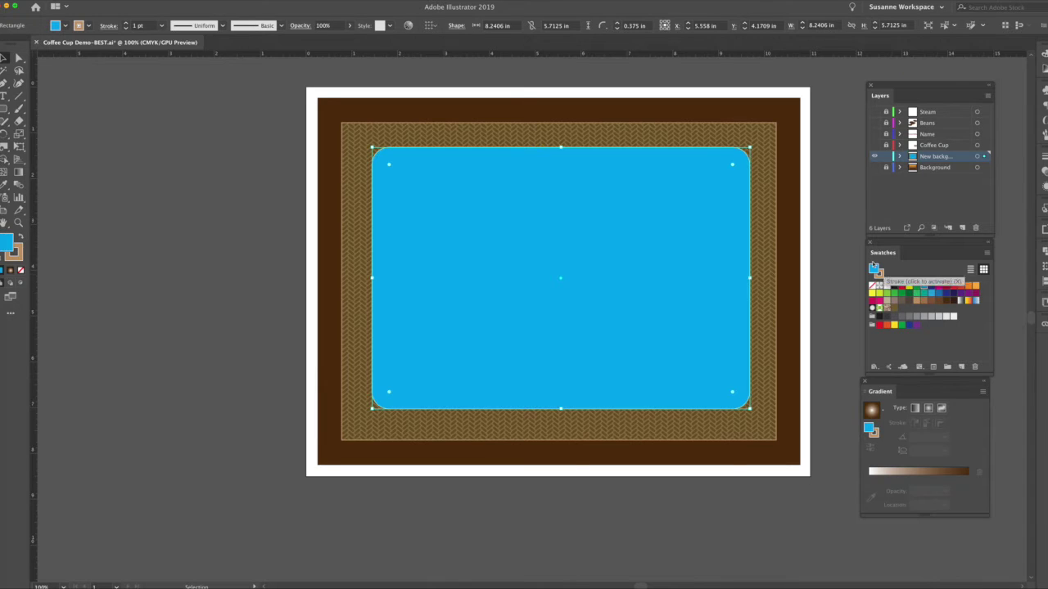
Step: Center all three rectangles on each other horizontally and vertically
{"action": "left_click", "coordinate": [610, 215]}
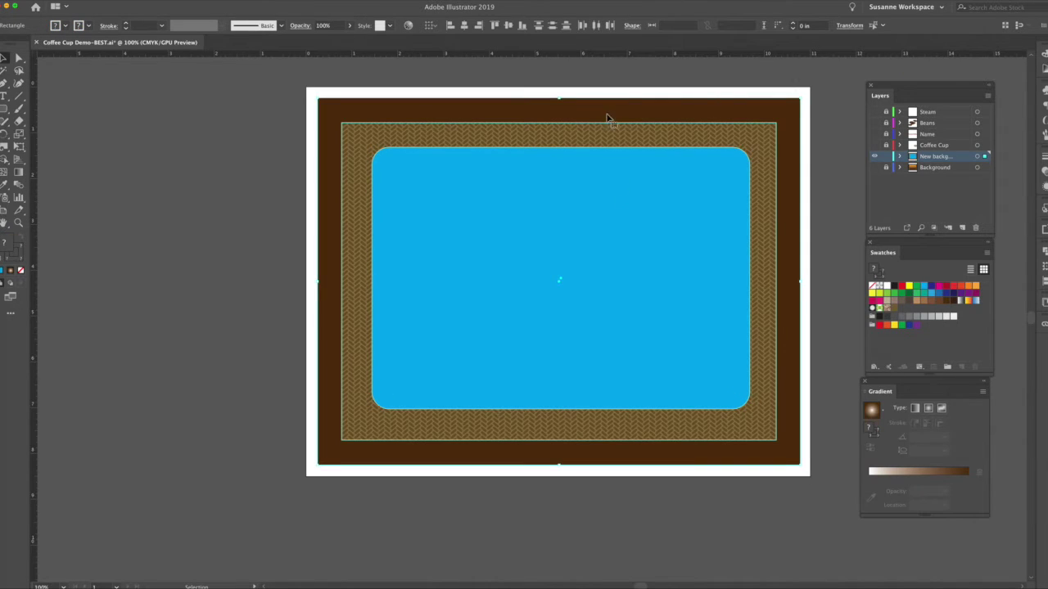
{"action": "left_click", "coordinate": [463, 27]}
{"action": "left_click", "coordinate": [509, 26]}
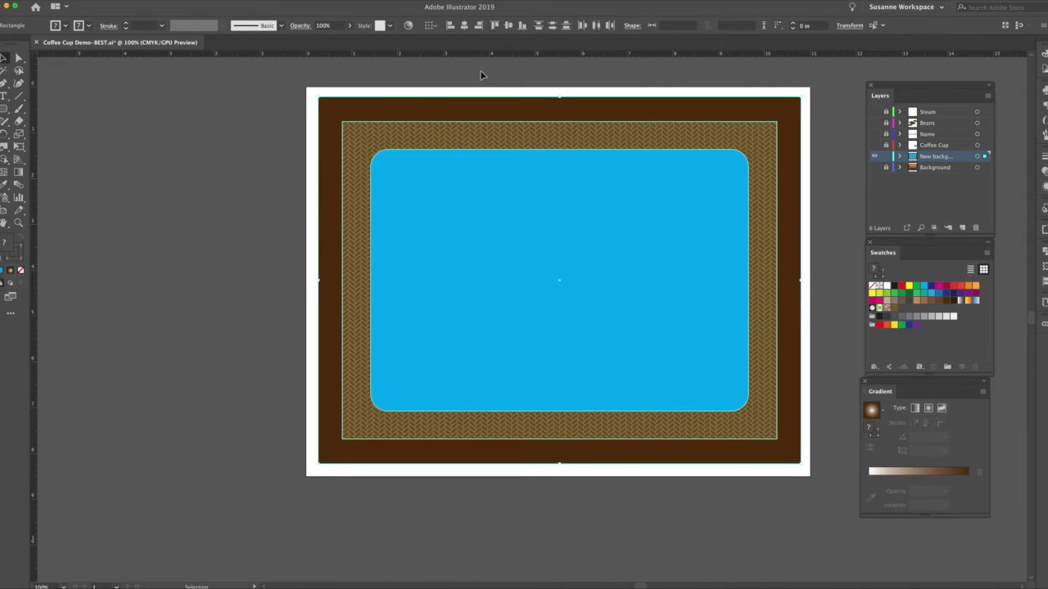
{"action": "left_click", "coordinate": [480, 74]}
Step: Give the blue rounded rectangle a dark red stroke and raise that swatch's cyan value to 44%
{"action": "left_click", "coordinate": [541, 218]}
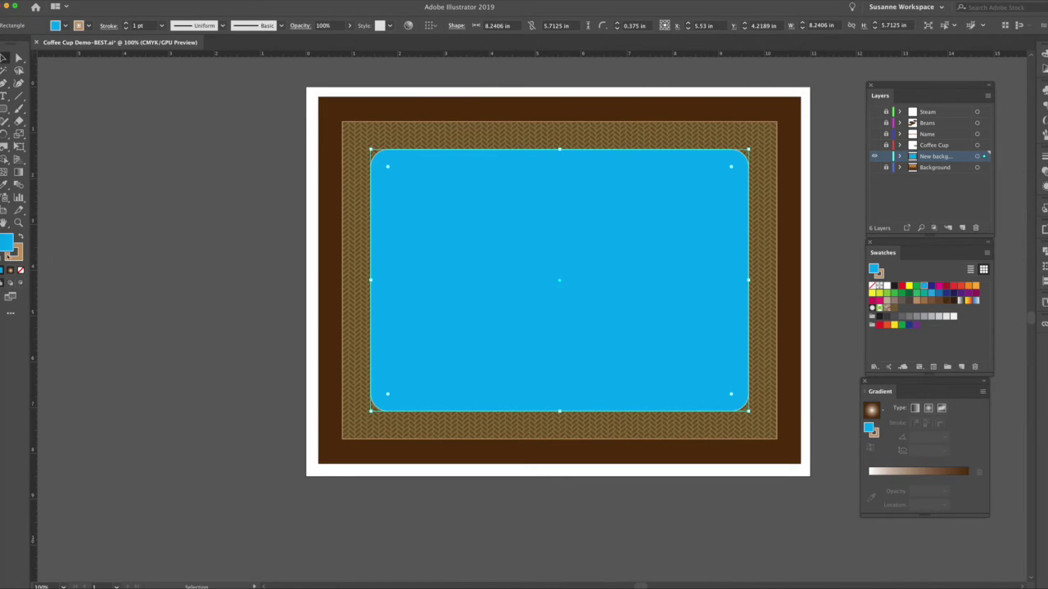
{"action": "left_click", "coordinate": [9, 256]}
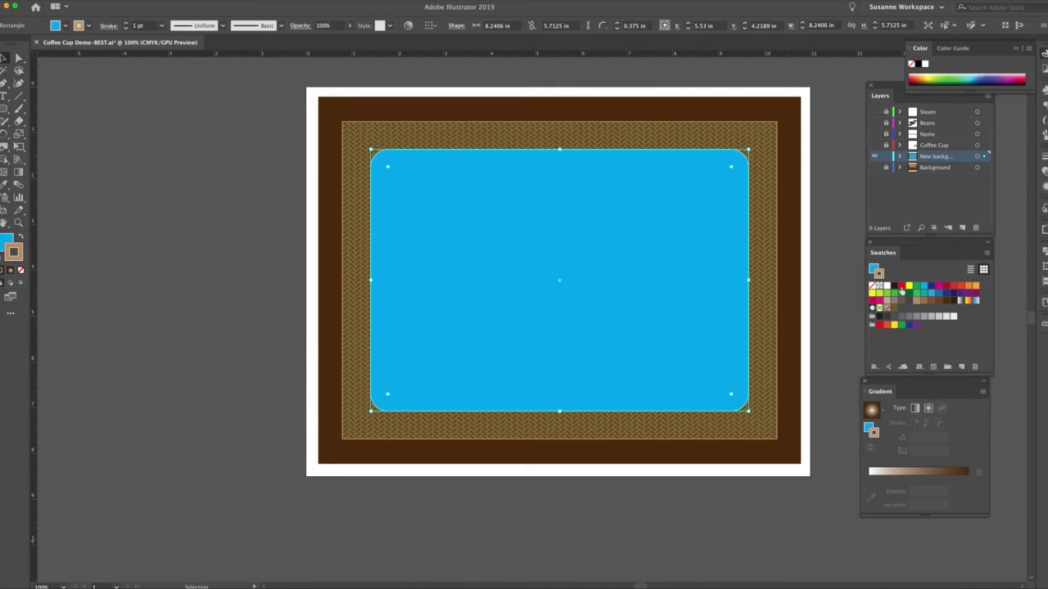
{"action": "left_click", "coordinate": [944, 286]}
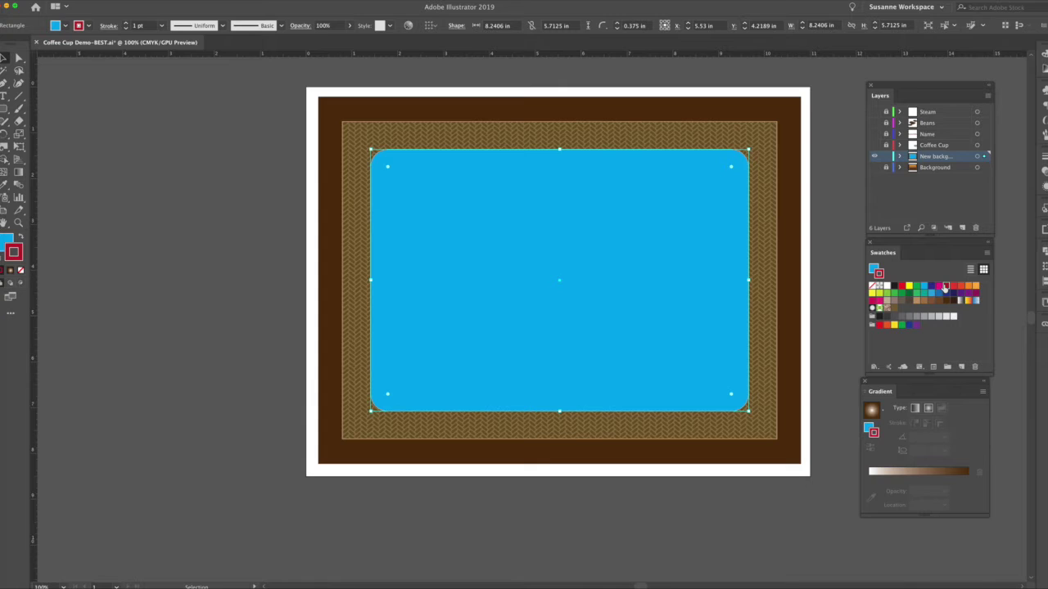
{"action": "double_click", "coordinate": [945, 287]}
{"action": "left_click_drag", "start_coordinate": [284, 171], "coordinate": [545, 193]}
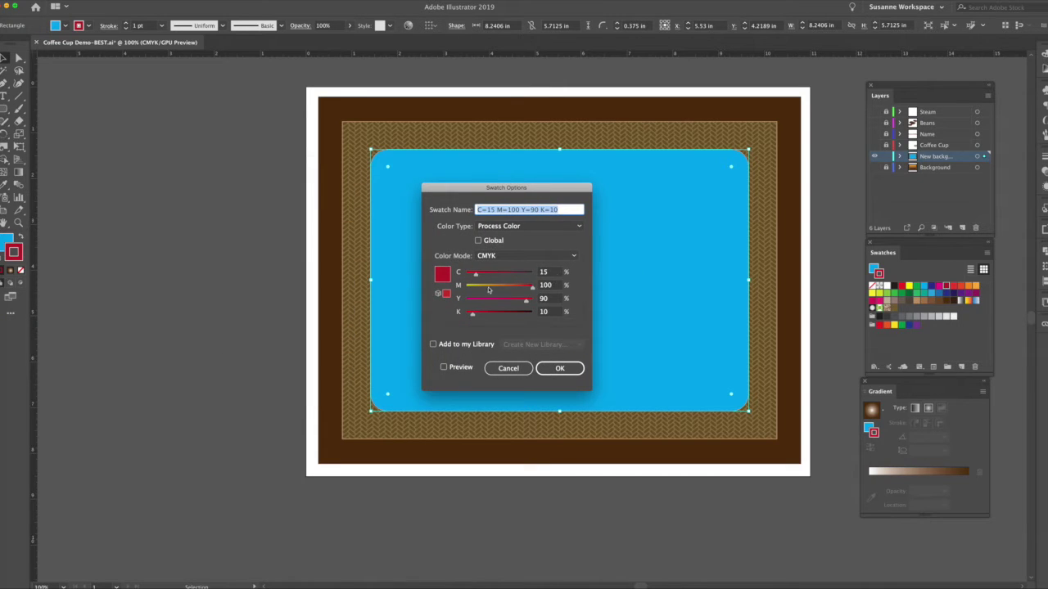
{"action": "left_click_drag", "start_coordinate": [479, 278], "coordinate": [497, 278]}
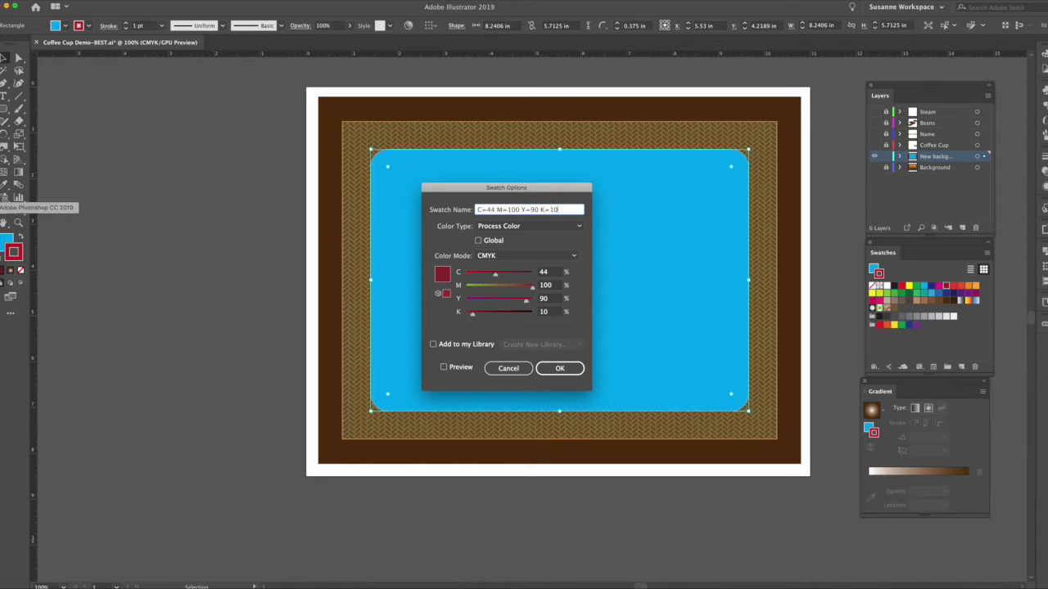
{"action": "left_click", "coordinate": [550, 368]}
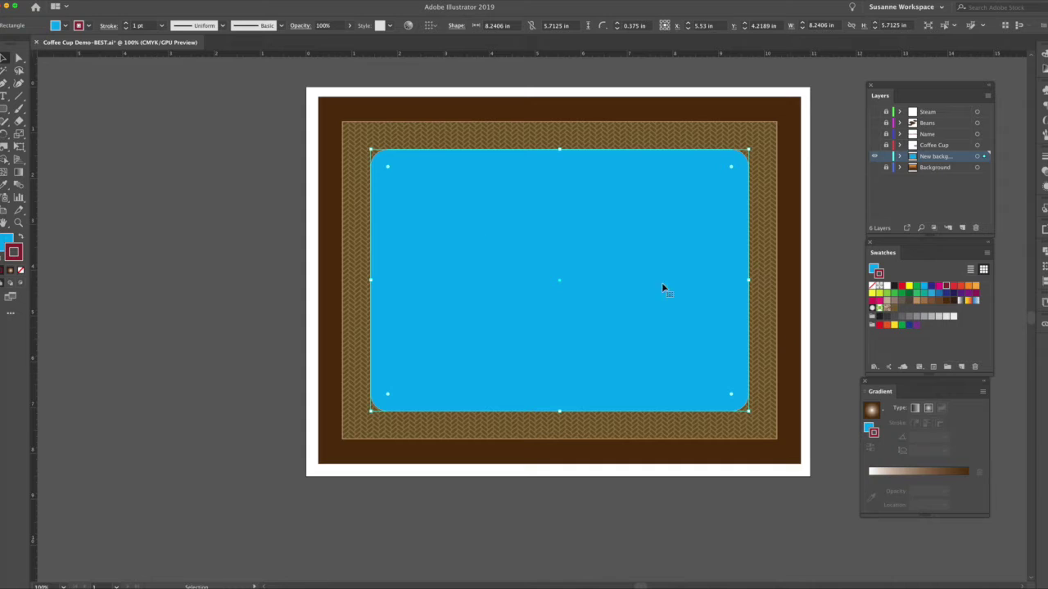
Step: Draw a horizontal line about 8.65 in long across the lower part of the blue rounded rectangle, extending past both sides
{"action": "left_click", "coordinate": [19, 96]}
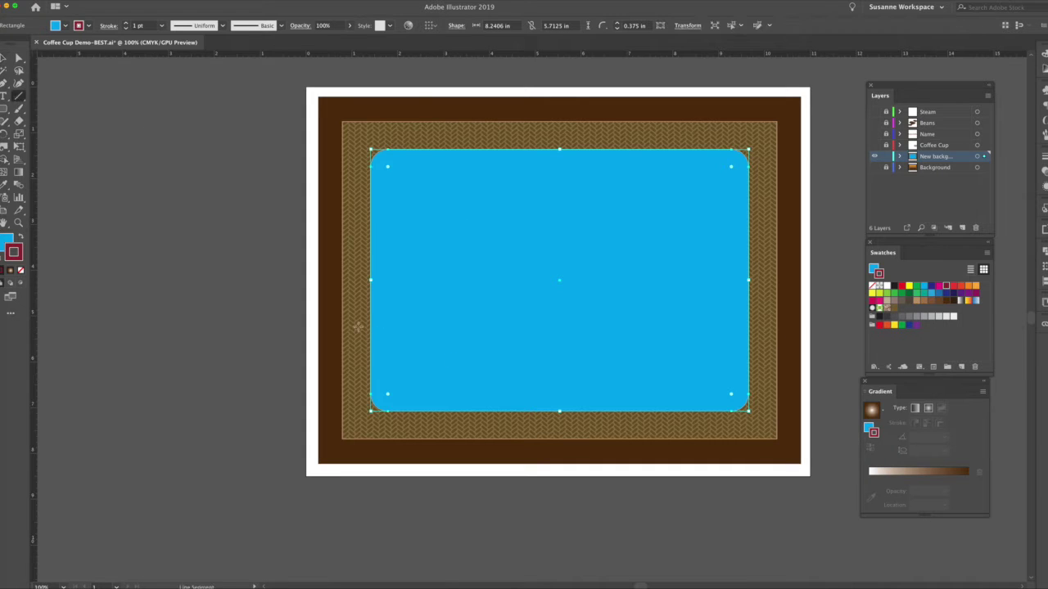
{"action": "left_click_drag", "start_coordinate": [358, 327], "coordinate": [754, 326]}
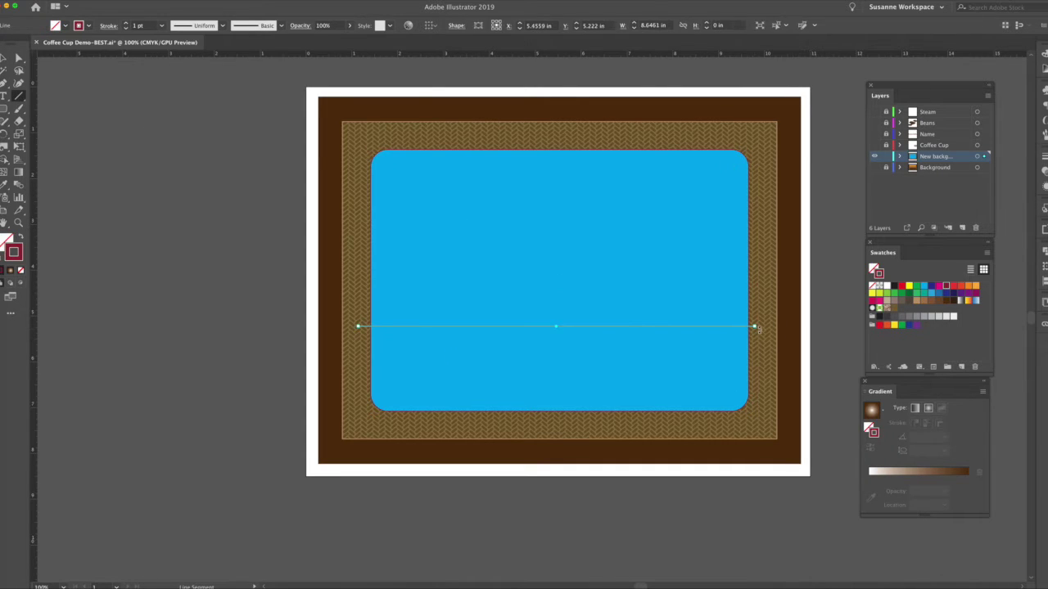
Step: Divide the blue rounded rectangle along the horizontal line using the Pathfinder Divide operation
{"action": "left_click", "coordinate": [5, 58]}
{"action": "left_click", "coordinate": [524, 246], "text": "shift"}
{"action": "left_click", "coordinate": [1045, 251]}
{"action": "left_click", "coordinate": [919, 302]}
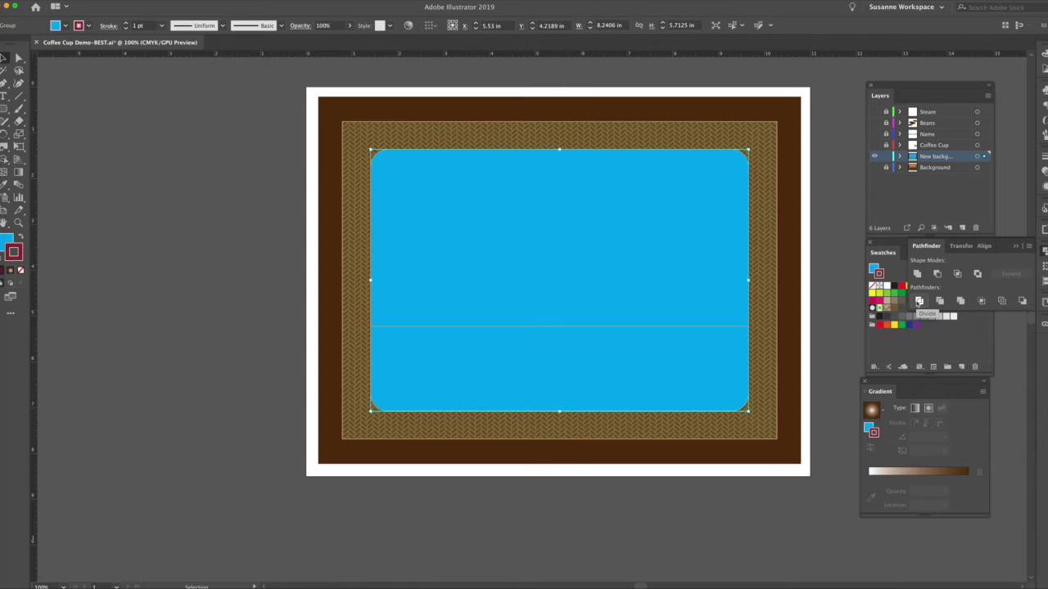
{"action": "left_click", "coordinate": [837, 320]}
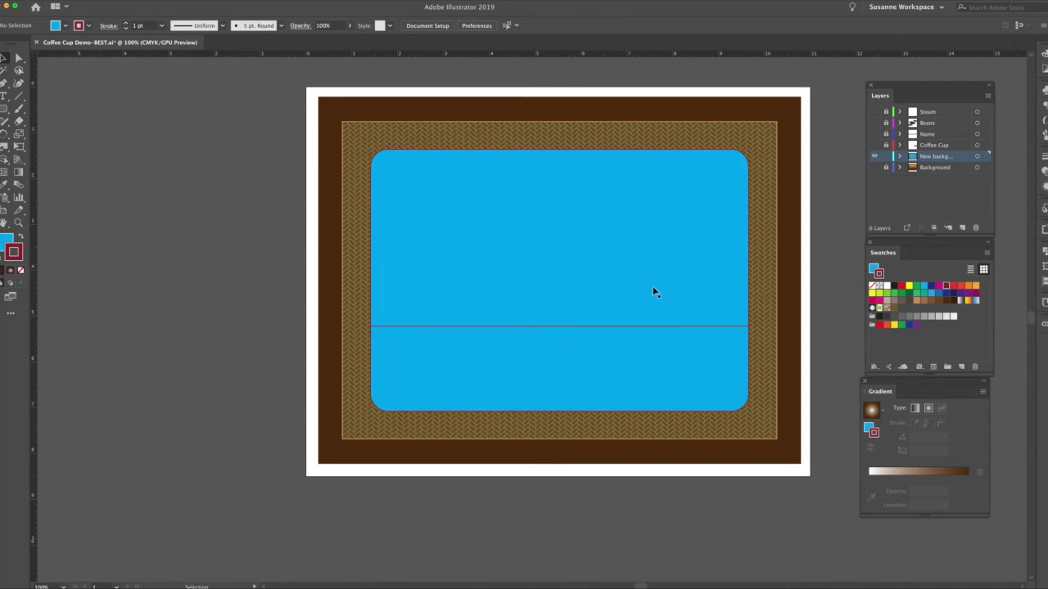
Step: Fill only the upper section of the divided rounded rectangle with the White, Black gradient, keeping its dark red stroke
{"action": "left_click", "coordinate": [616, 360]}
{"action": "left_click", "coordinate": [19, 58]}
{"action": "left_click", "coordinate": [414, 211]}
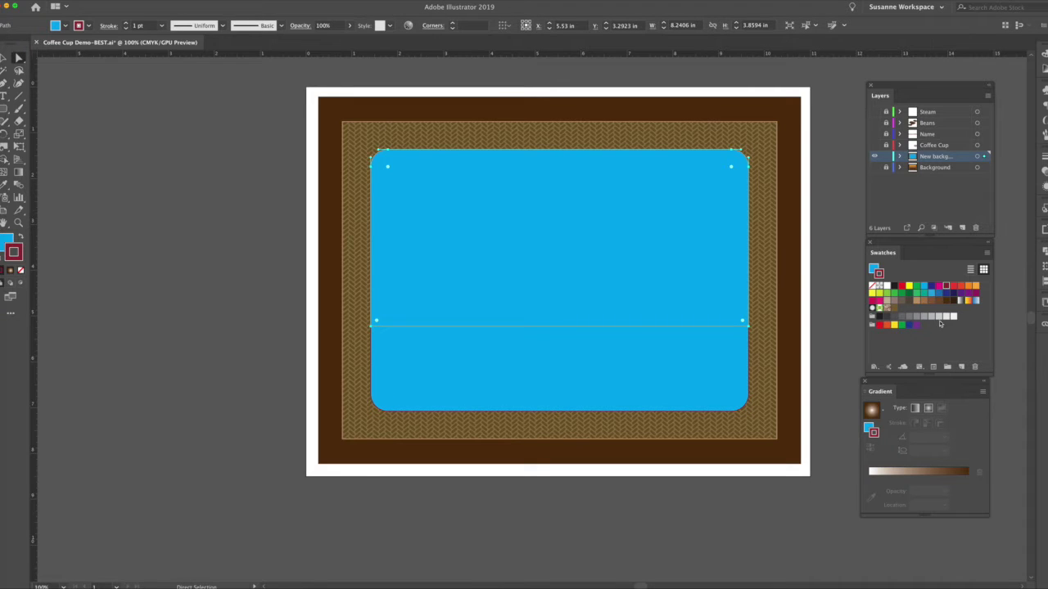
{"action": "left_click", "coordinate": [962, 301]}
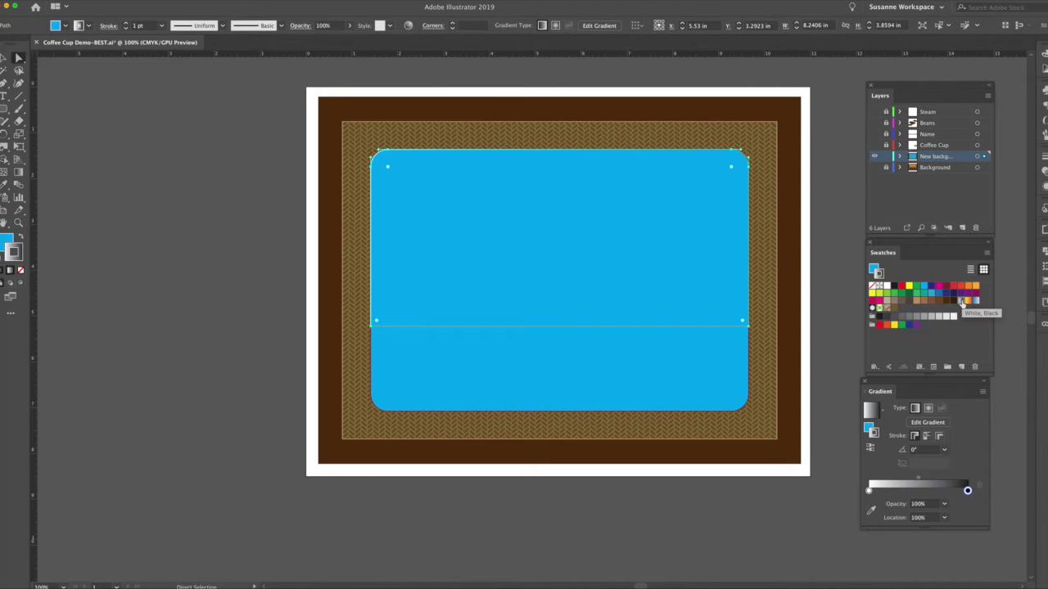
{"action": "key", "text": "super+z"}
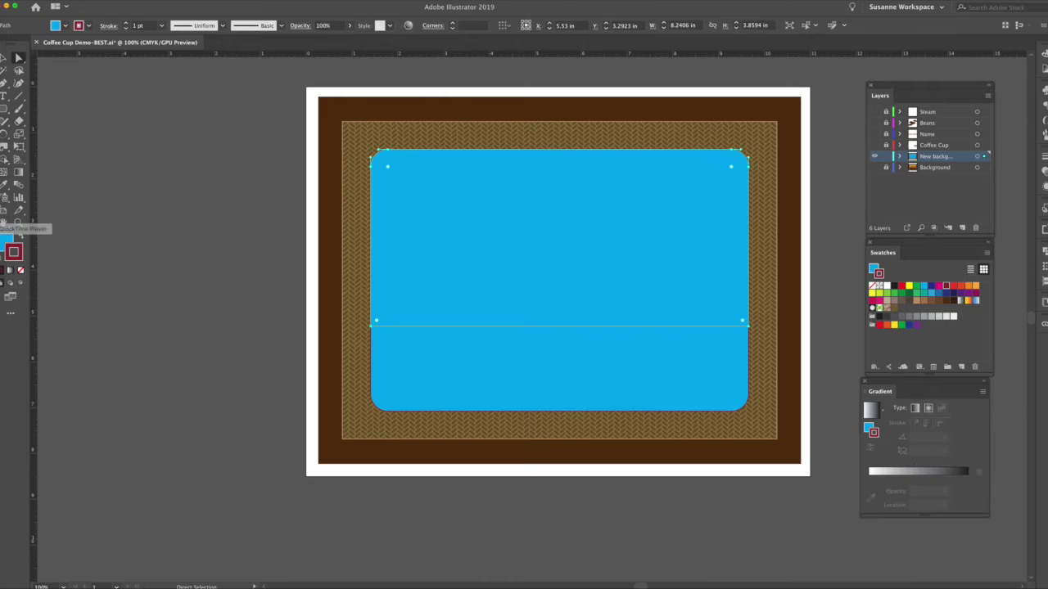
{"action": "left_click", "coordinate": [2, 239]}
{"action": "left_click", "coordinate": [9, 240]}
{"action": "left_click", "coordinate": [7, 239]}
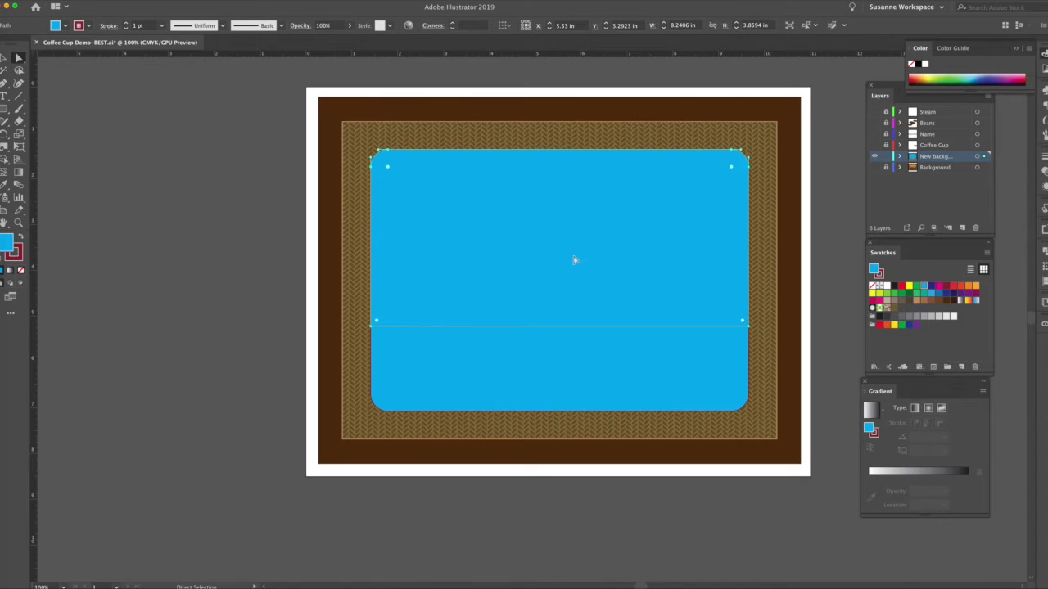
{"action": "left_click", "coordinate": [960, 302]}
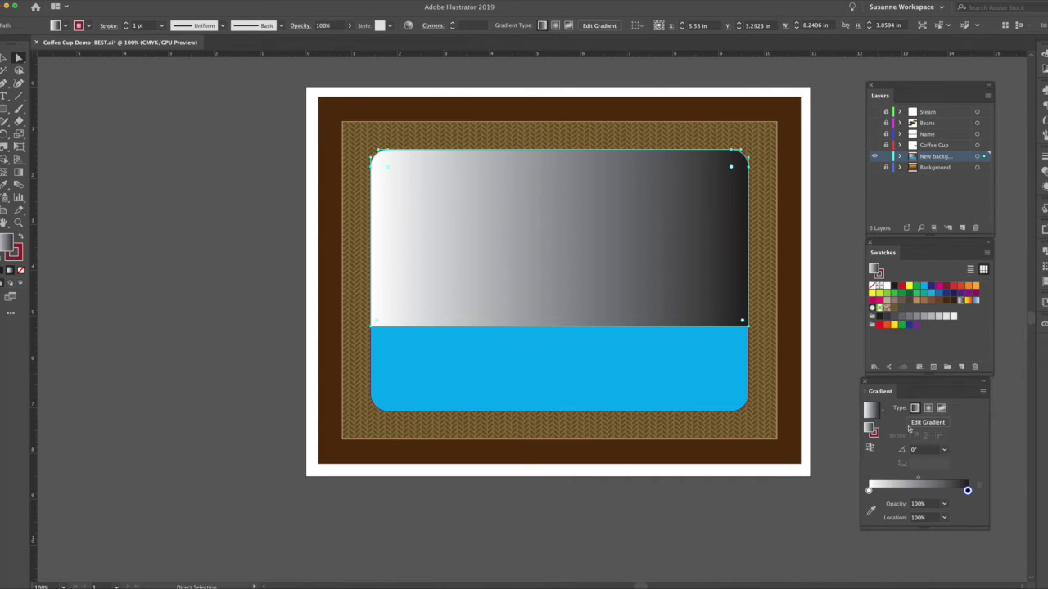
Step: Set the upper section's gradient angle to 90° and redraw the gradient vertically from the dividing line to just below the top edge
{"action": "left_click", "coordinate": [917, 451]}
{"action": "key", "text": "BackSpace"}
{"action": "key", "text": "Return"}
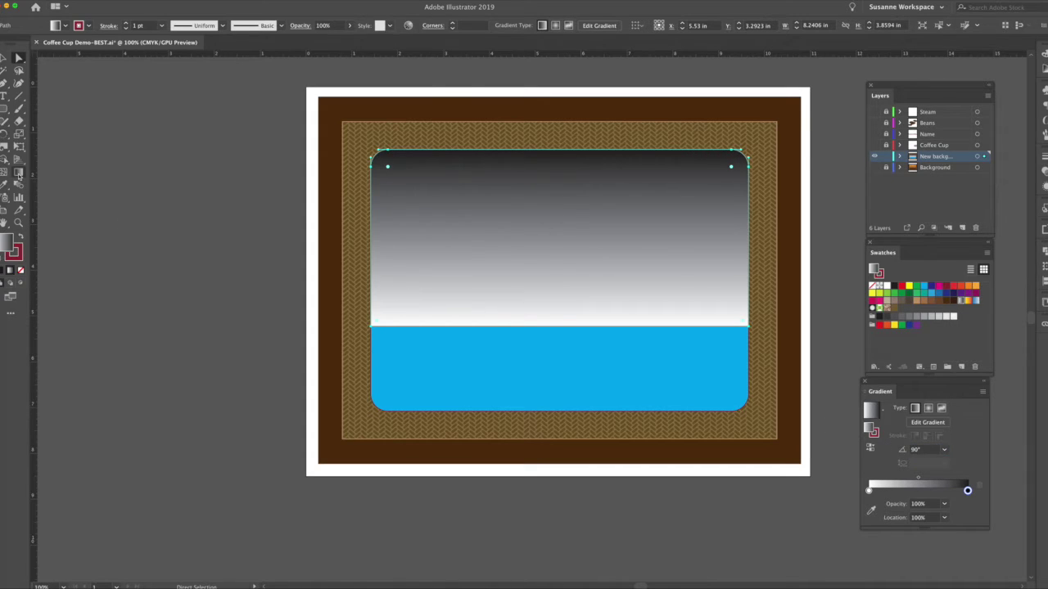
{"action": "left_click", "coordinate": [18, 174]}
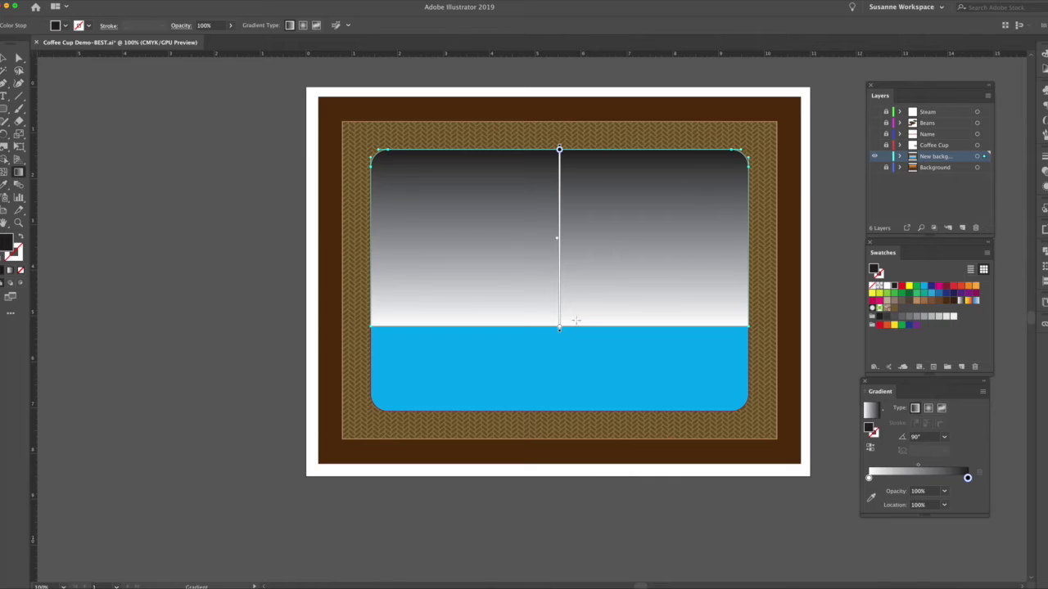
{"action": "left_click_drag", "start_coordinate": [572, 326], "coordinate": [572, 155]}
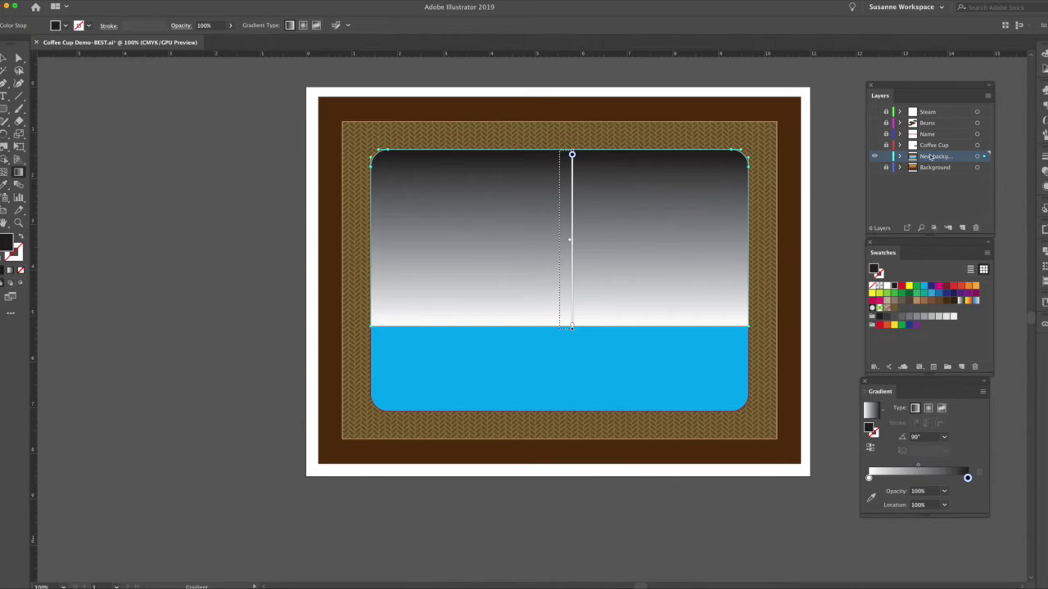
Step: Recolor the upper gradient with orange and brown stops and reverse it to put orange at the top, comparing it with the original Background layer
{"action": "left_click", "coordinate": [874, 157]}
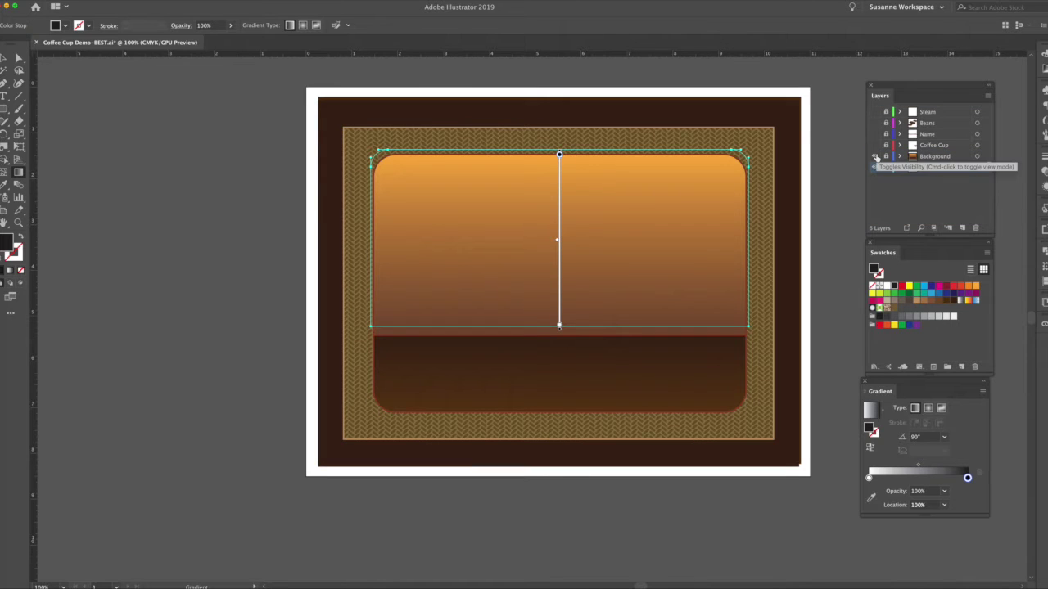
{"action": "left_click", "coordinate": [874, 158]}
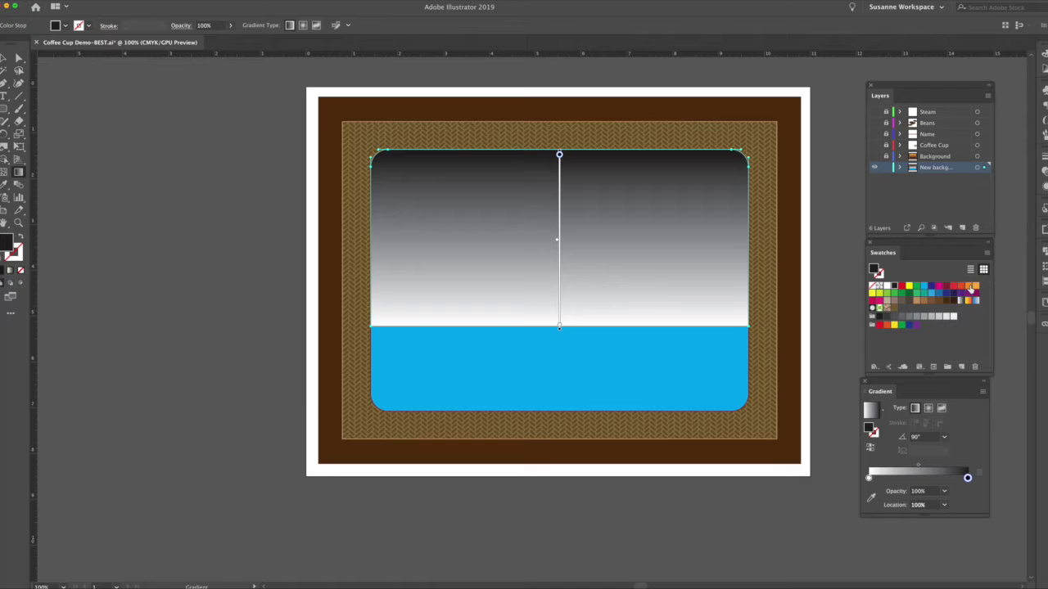
{"action": "left_click_drag", "start_coordinate": [969, 288], "coordinate": [869, 479]}
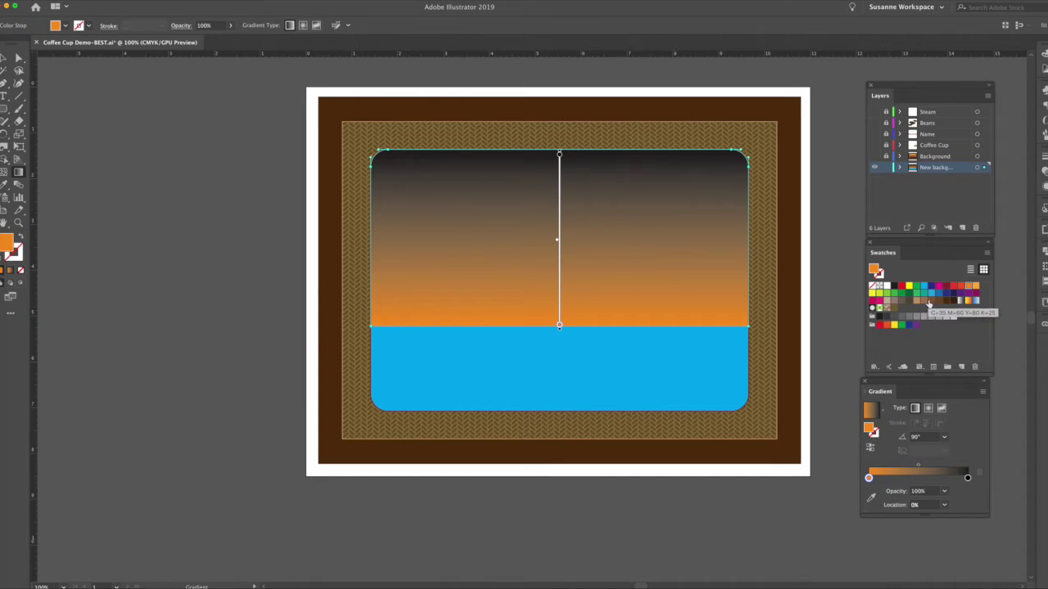
{"action": "left_click_drag", "start_coordinate": [937, 301], "coordinate": [968, 479]}
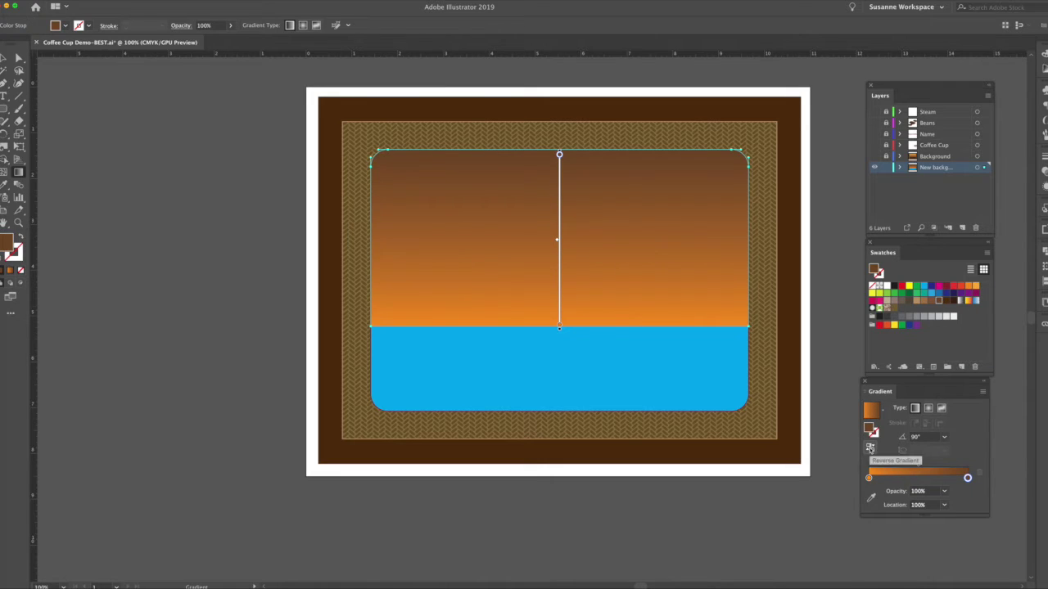
{"action": "left_click", "coordinate": [870, 448]}
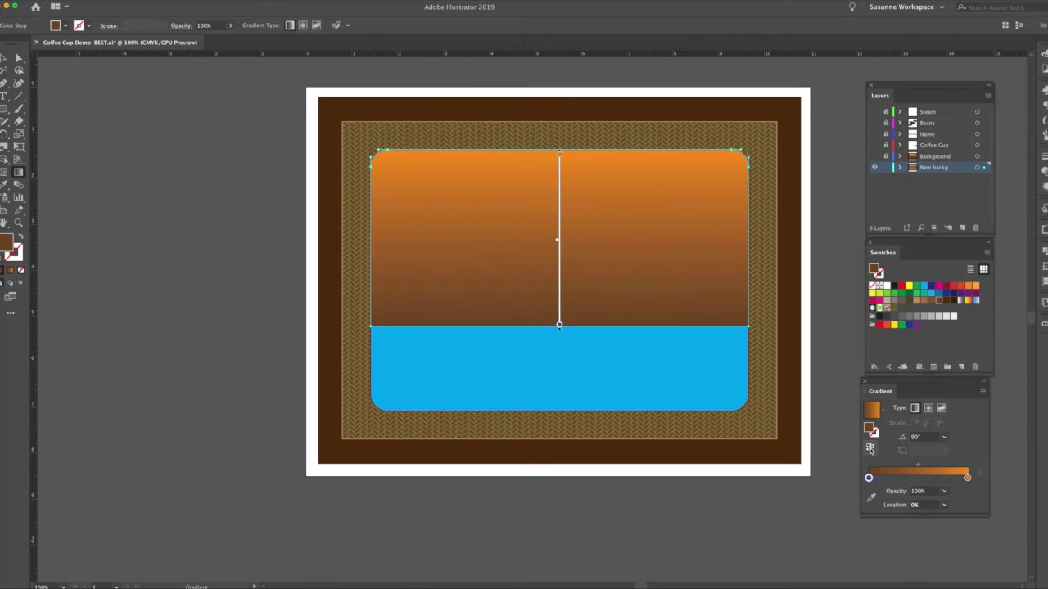
{"action": "left_click", "coordinate": [875, 158]}
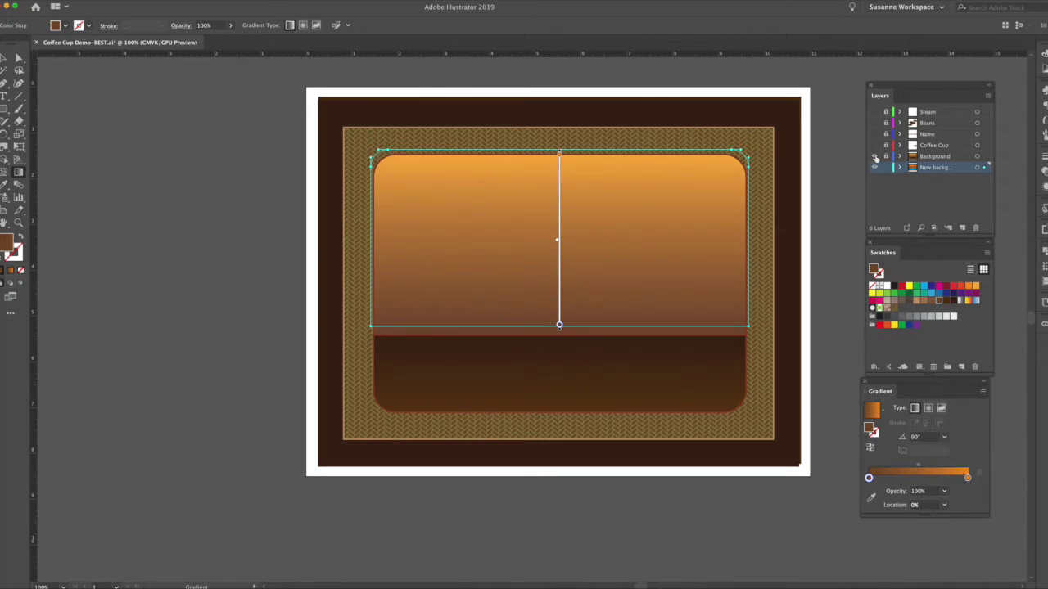
{"action": "left_click", "coordinate": [875, 158]}
Step: Fill the lower section of the rounded rectangle with a linear gradient from medium brown to dark brown
{"action": "key", "text": "a"}
{"action": "left_click", "coordinate": [504, 389]}
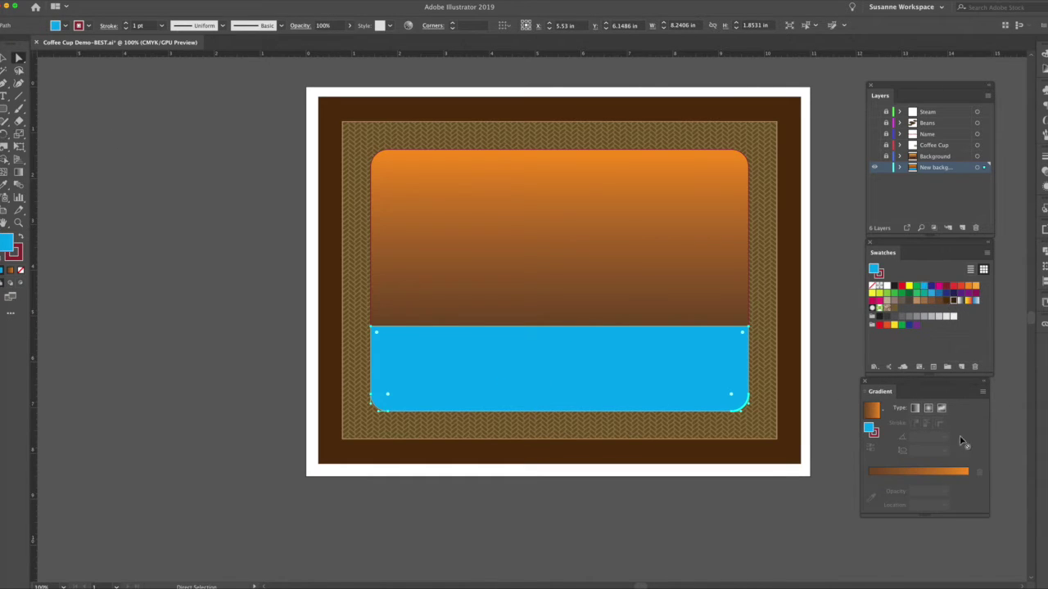
{"action": "left_click", "coordinate": [966, 472]}
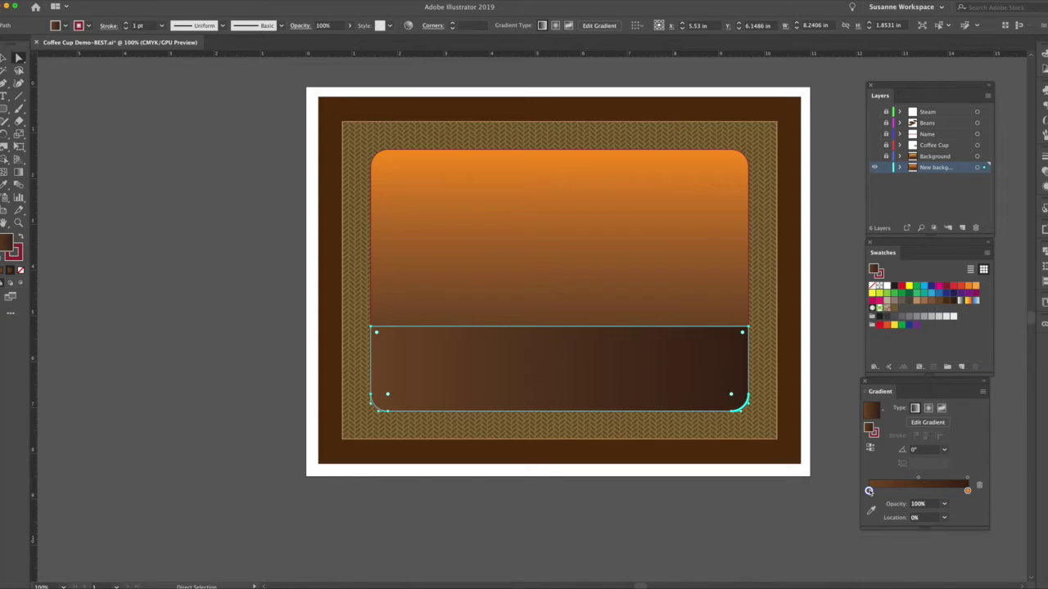
Step: Redraw the lower section's gradient vertically at 90°, with dark brown at the dividing line and lighter brown at the bottom, and deselect it
{"action": "left_click", "coordinate": [18, 172]}
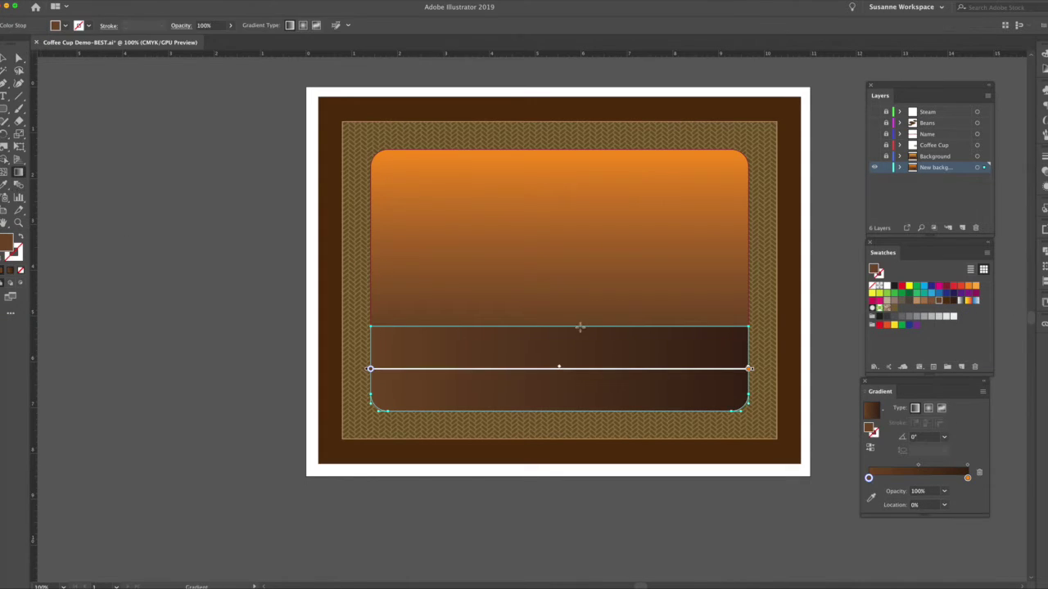
{"action": "mouse_move", "coordinate": [577, 326]}
{"action": "left_mouse_down"}
{"action": "mouse_move", "coordinate": [580, 417]}
{"action": "mouse_move", "coordinate": [593, 413]}
{"action": "mouse_move", "coordinate": [590, 327]}
{"action": "left_mouse_up"}
{"action": "key", "text": "super+z"}
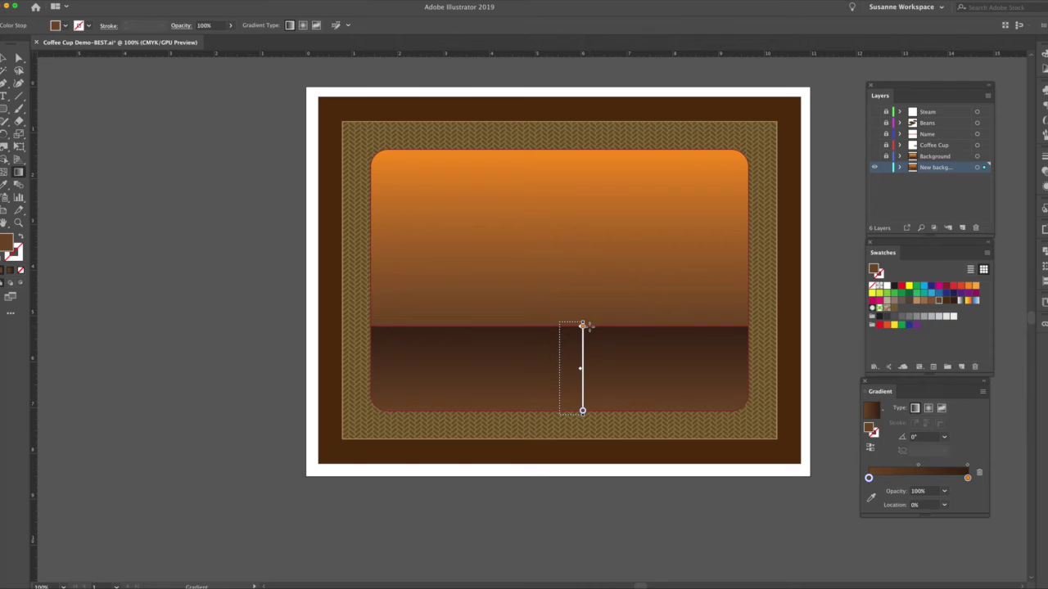
{"action": "key", "text": "v"}
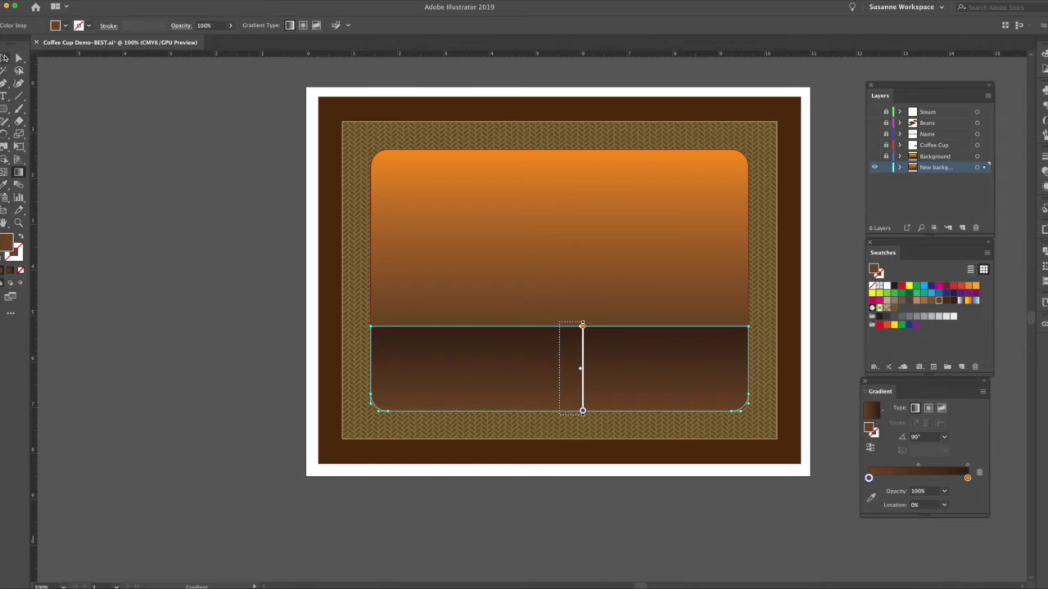
{"action": "left_click", "coordinate": [135, 153]}
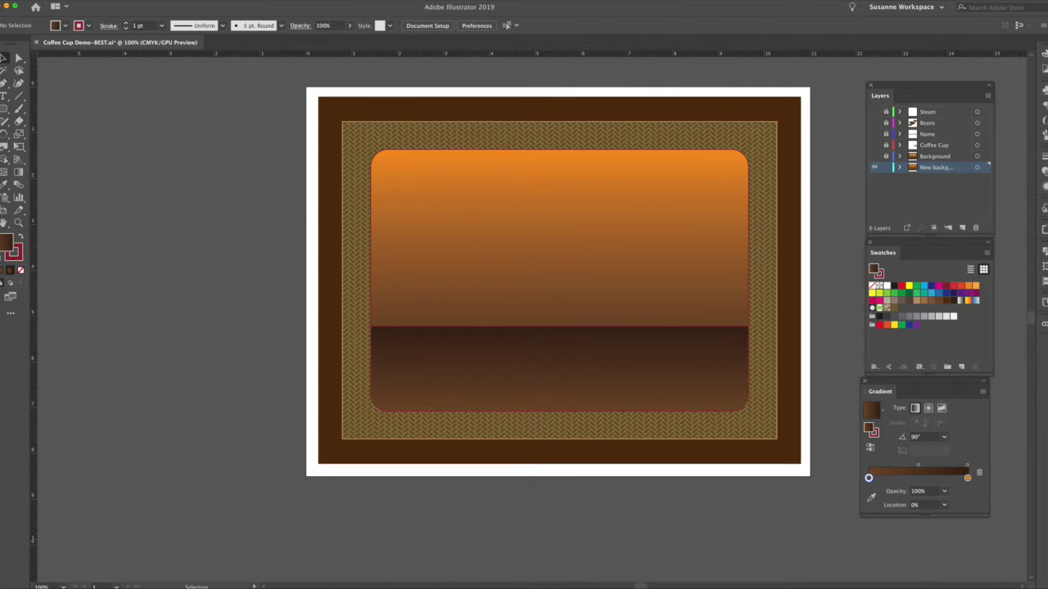
Step: Start saving the artwork as a new file with Save As
{"action": "left_click", "coordinate": [43, 0]}
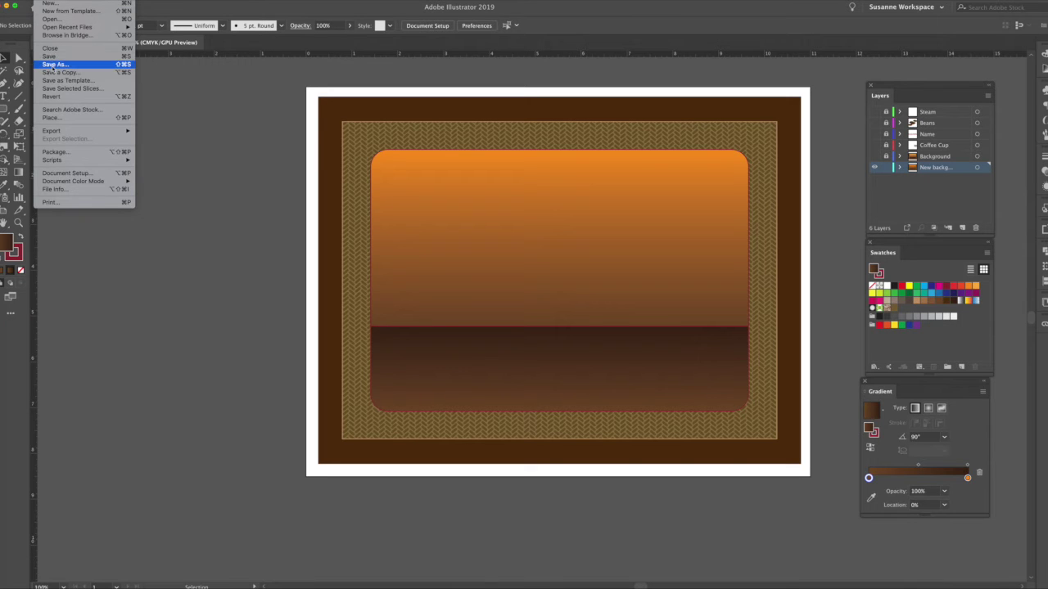
{"action": "left_click", "coordinate": [51, 65]}
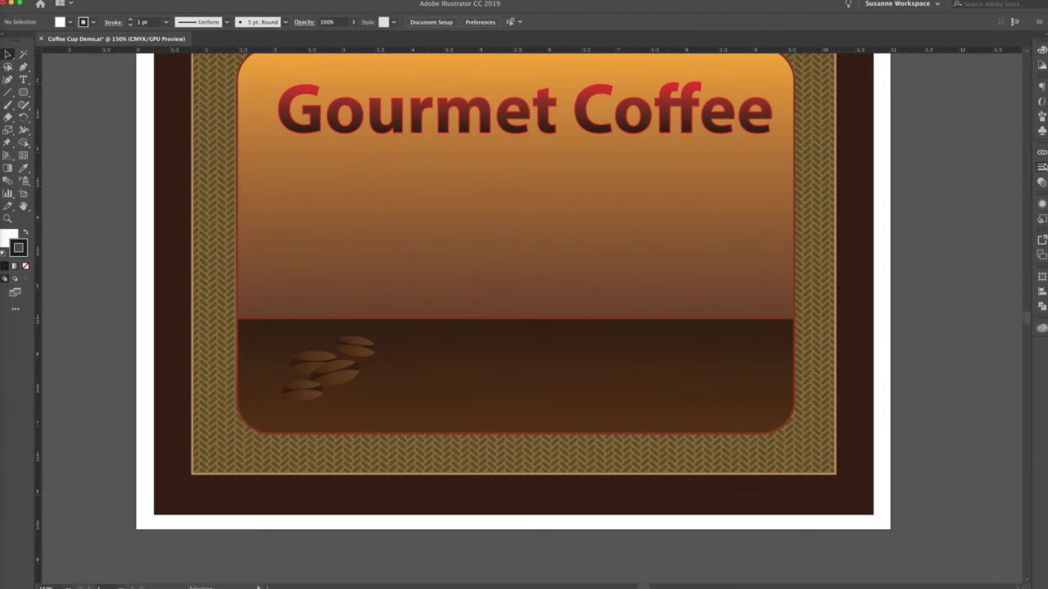
Step: In the Coffee Cup Demo file, set up a 10 pt white stroke and a dark brown fill for the cup drawing
{"action": "left_click", "coordinate": [1042, 167]}
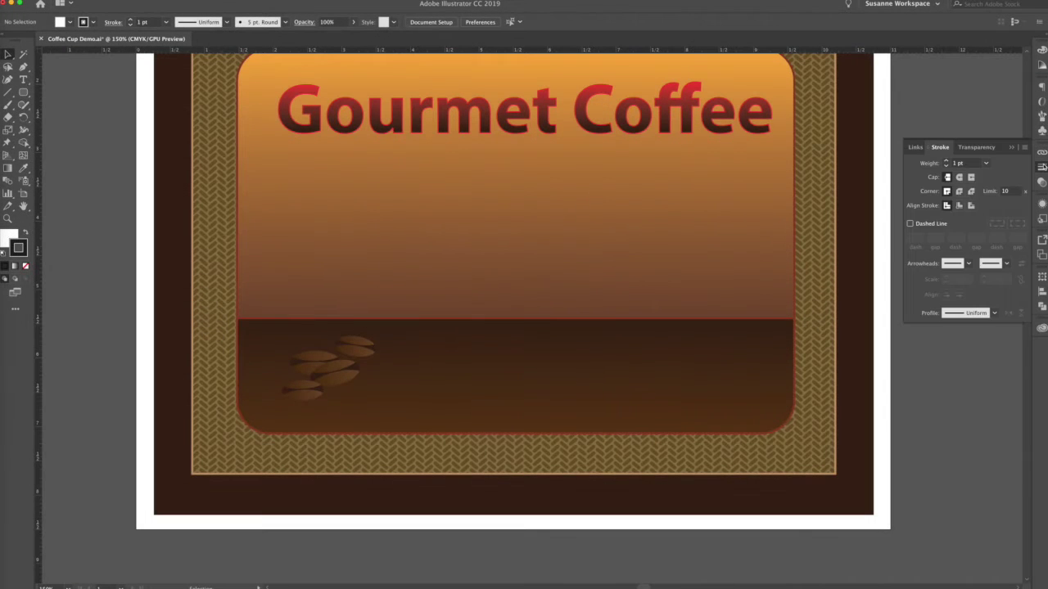
{"action": "left_click", "coordinate": [986, 163]}
{"action": "left_click", "coordinate": [998, 314]}
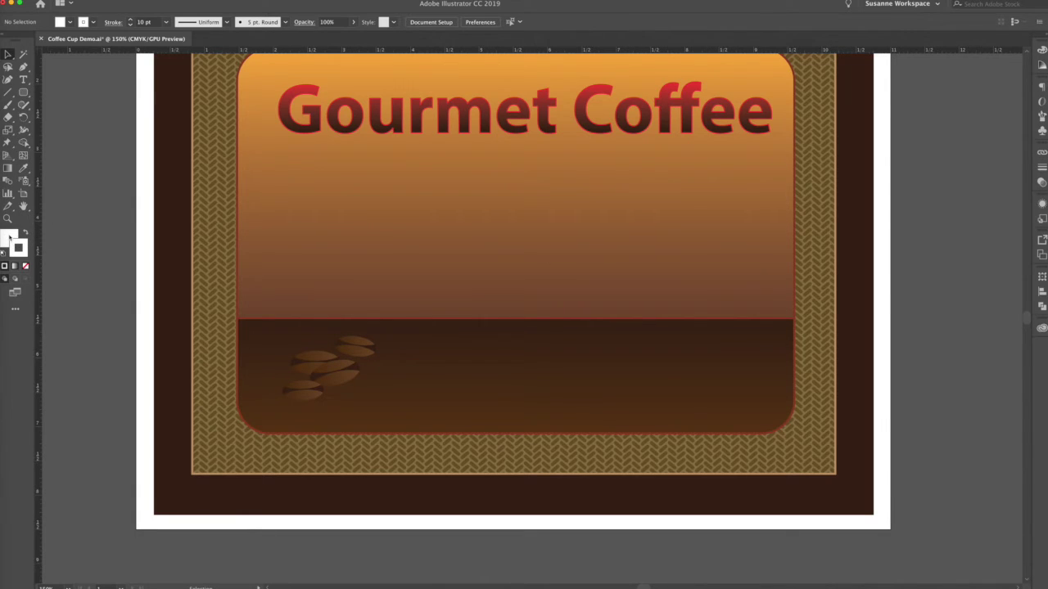
{"action": "left_click", "coordinate": [10, 236]}
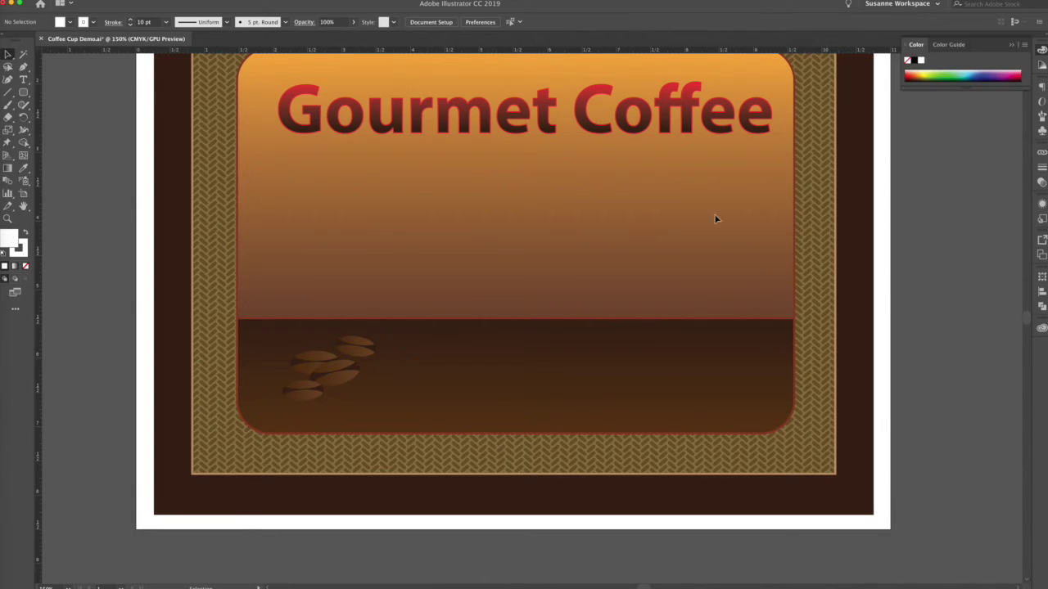
{"action": "left_click", "coordinate": [915, 80]}
{"action": "left_click", "coordinate": [1012, 45]}
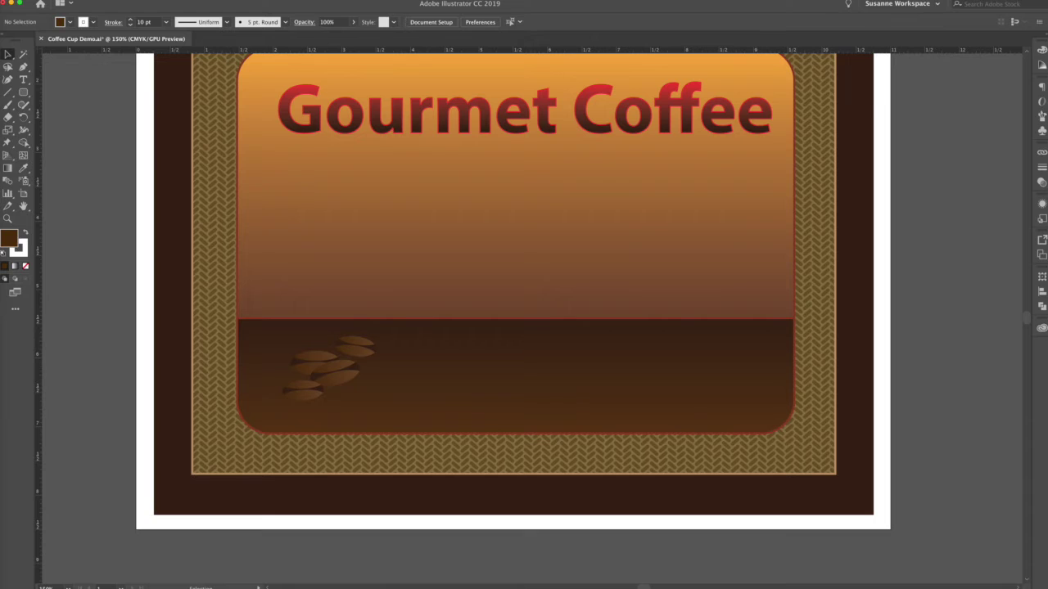
Step: Draw an open half-cup profile with the Pen tool, with a curved left side and a short horizontal base over the dark table area
{"action": "left_click", "coordinate": [23, 67]}
{"action": "left_click", "coordinate": [411, 249]}
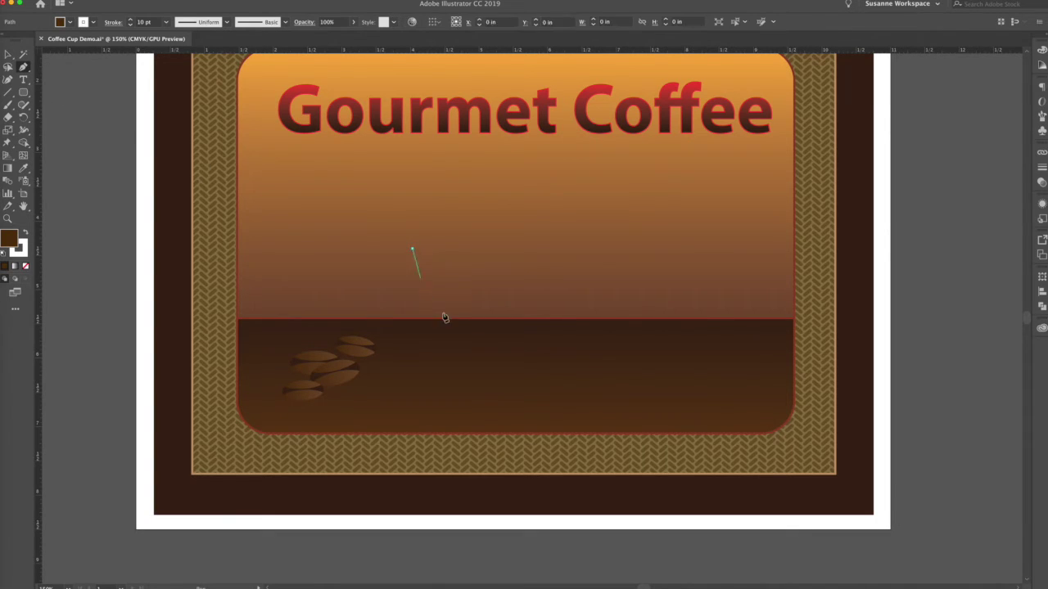
{"action": "left_click_drag", "start_coordinate": [497, 369], "coordinate": [595, 385]}
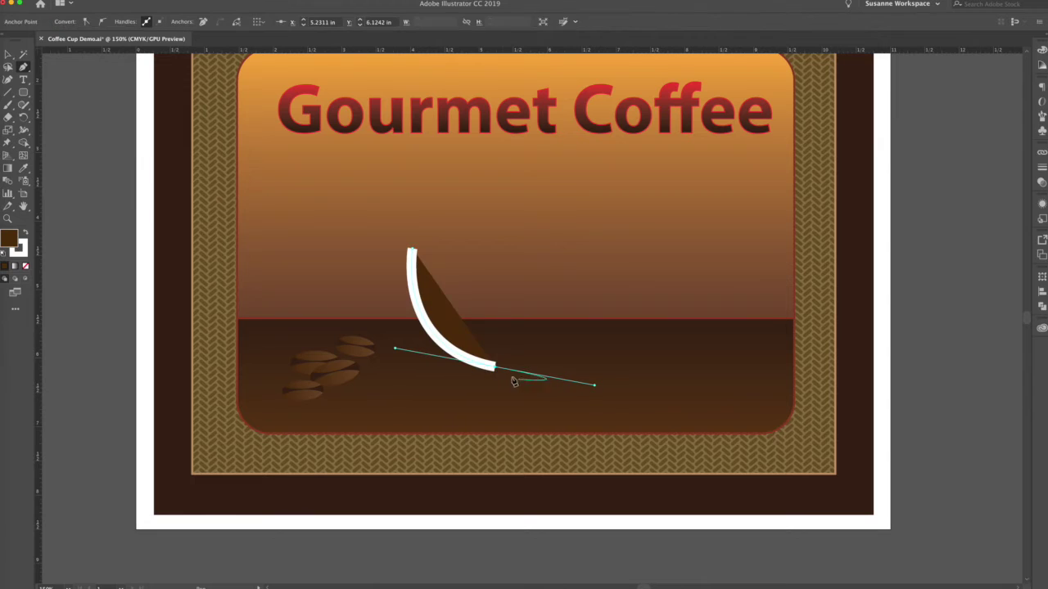
{"action": "left_click", "coordinate": [496, 369]}
{"action": "left_click", "coordinate": [495, 371]}
{"action": "left_click", "coordinate": [573, 374]}
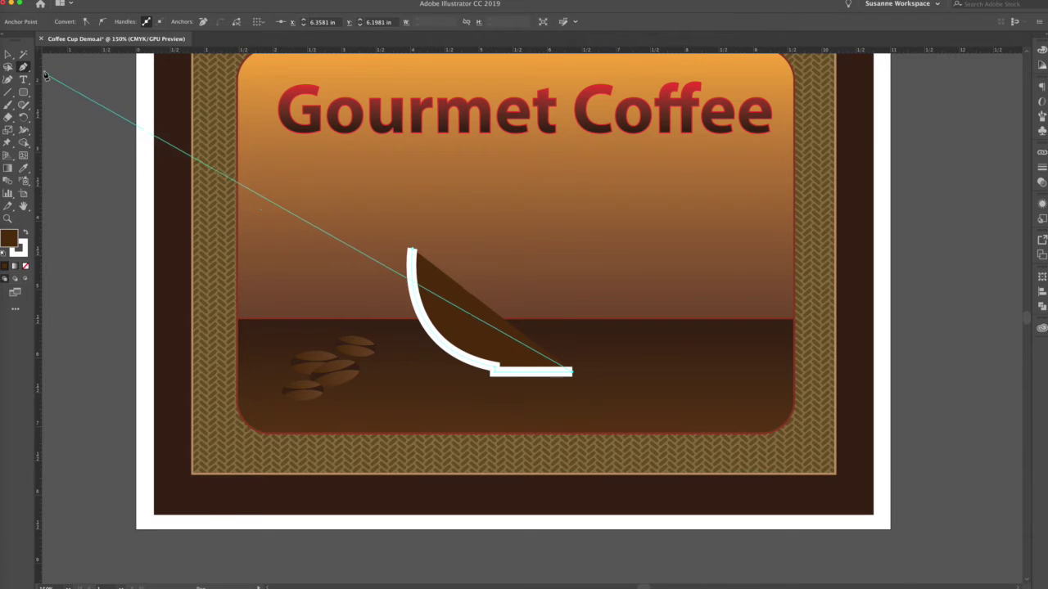
Step: Select the half-cup profile and give its stroke round caps
{"action": "left_click", "coordinate": [8, 54]}
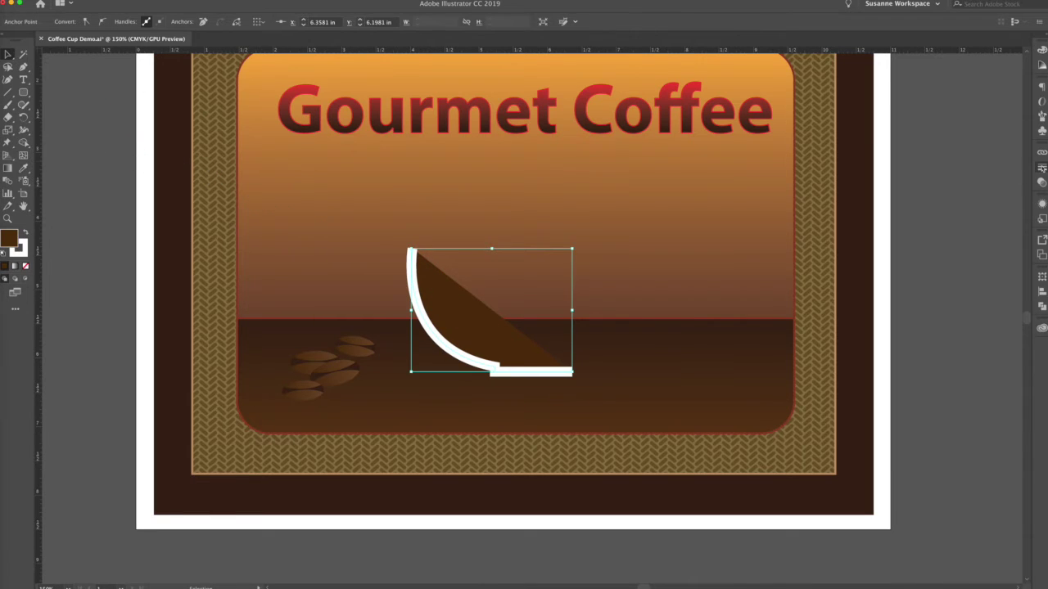
{"action": "left_click", "coordinate": [1041, 167]}
{"action": "left_click", "coordinate": [960, 177]}
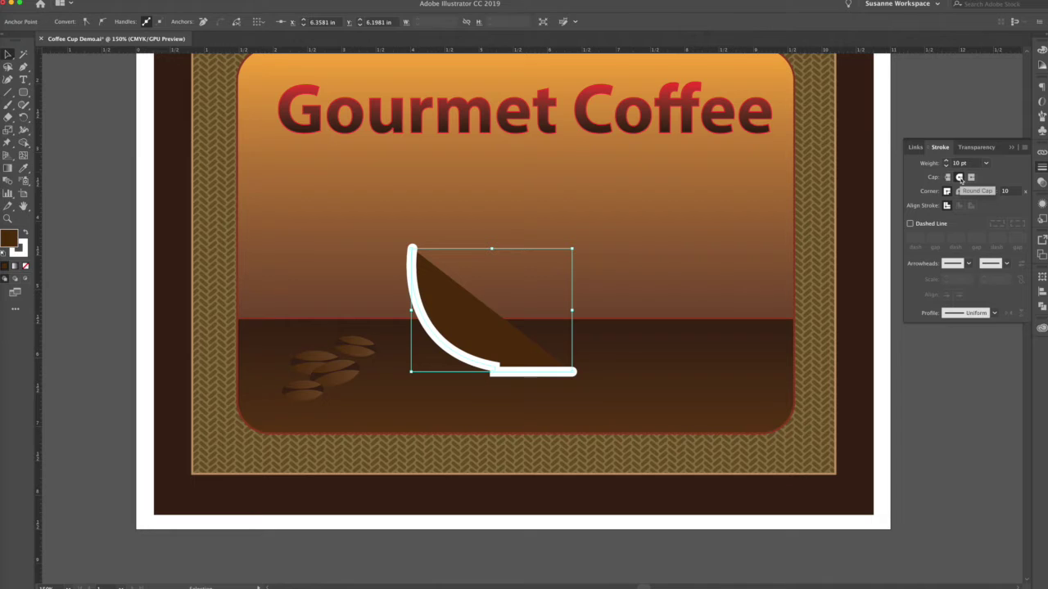
Step: Apply a 3D Revolve effect to the half-cup profile, revolving it 360° from the right edge with the preview on
{"action": "left_click", "coordinate": [188, 0]}
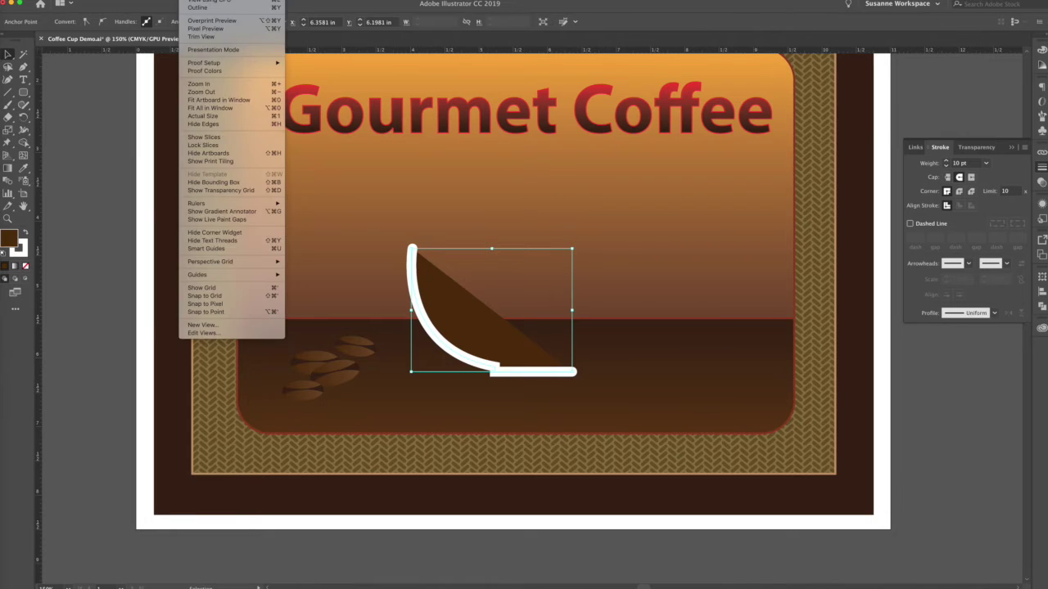
{"action": "mouse_move", "coordinate": [167, 0]}
{"action": "mouse_move", "coordinate": [209, 43]}
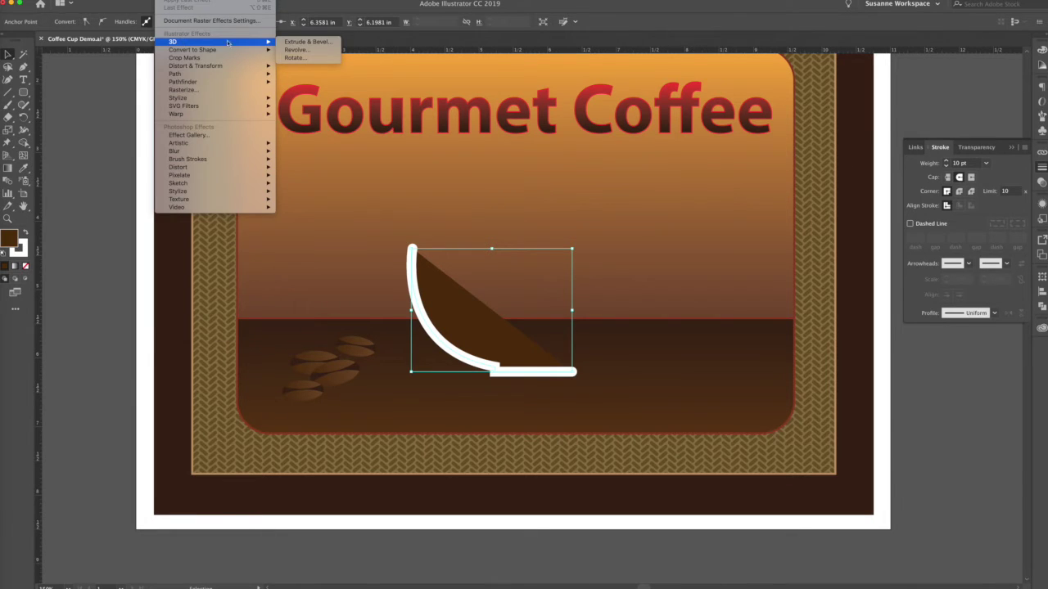
{"action": "left_click", "coordinate": [293, 50]}
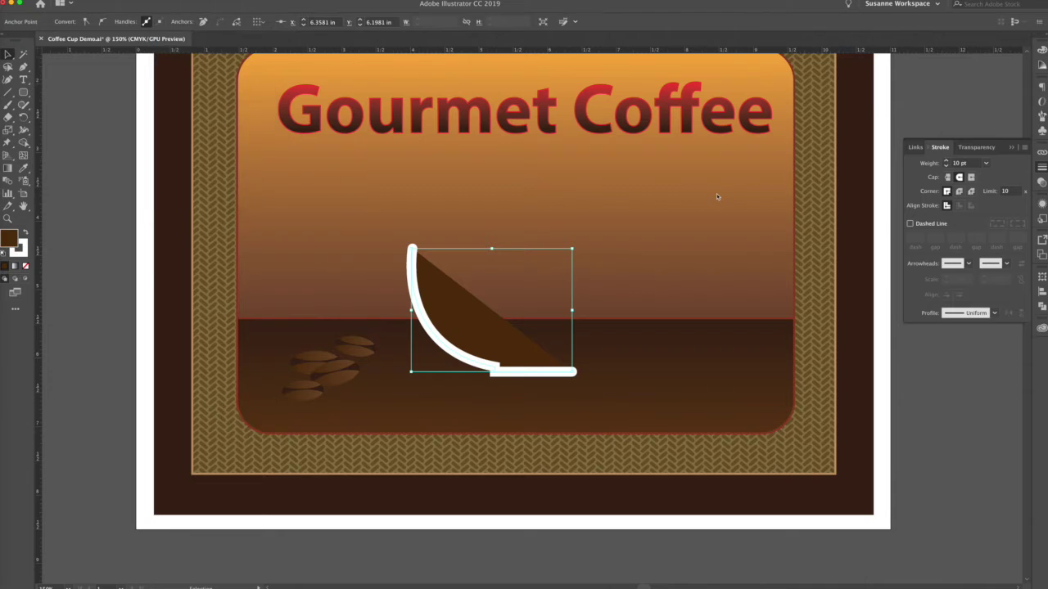
{"action": "left_click_drag", "start_coordinate": [183, 40], "coordinate": [824, 95]}
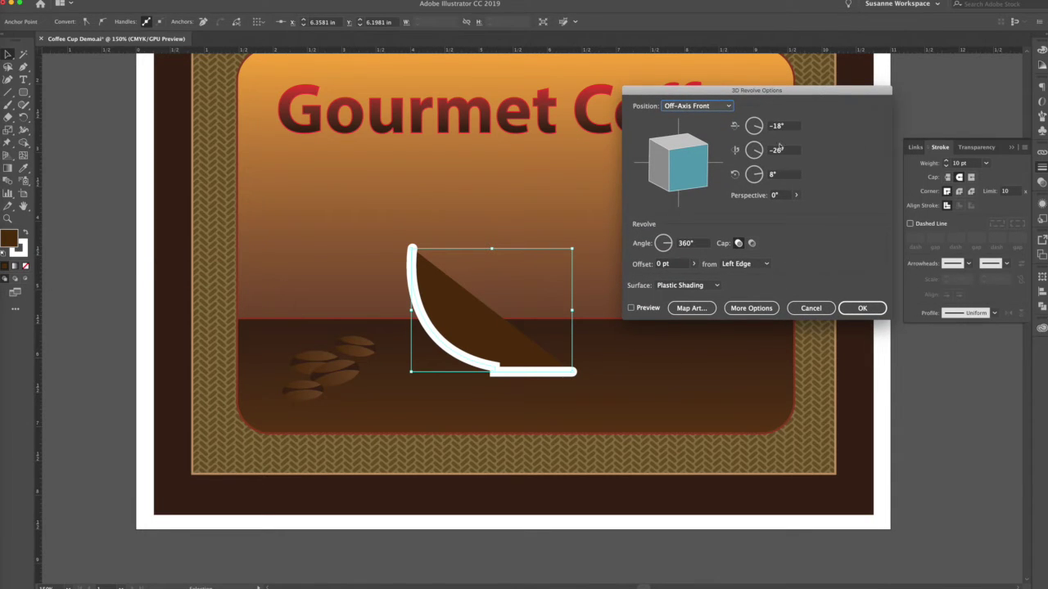
{"action": "left_click", "coordinate": [631, 308]}
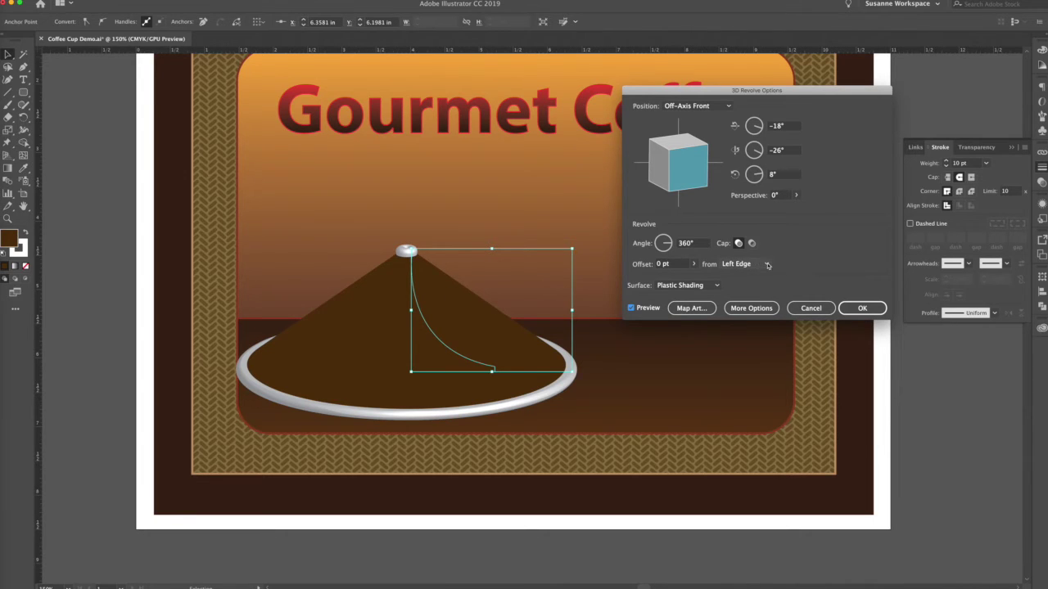
{"action": "left_click", "coordinate": [768, 264]}
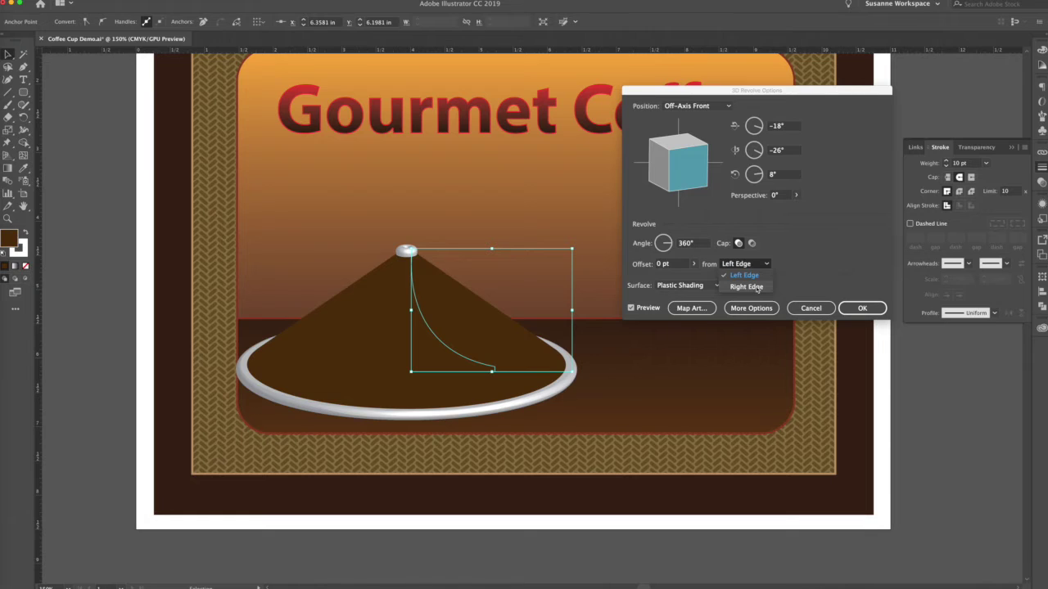
{"action": "left_click", "coordinate": [746, 287]}
{"action": "left_click", "coordinate": [848, 312]}
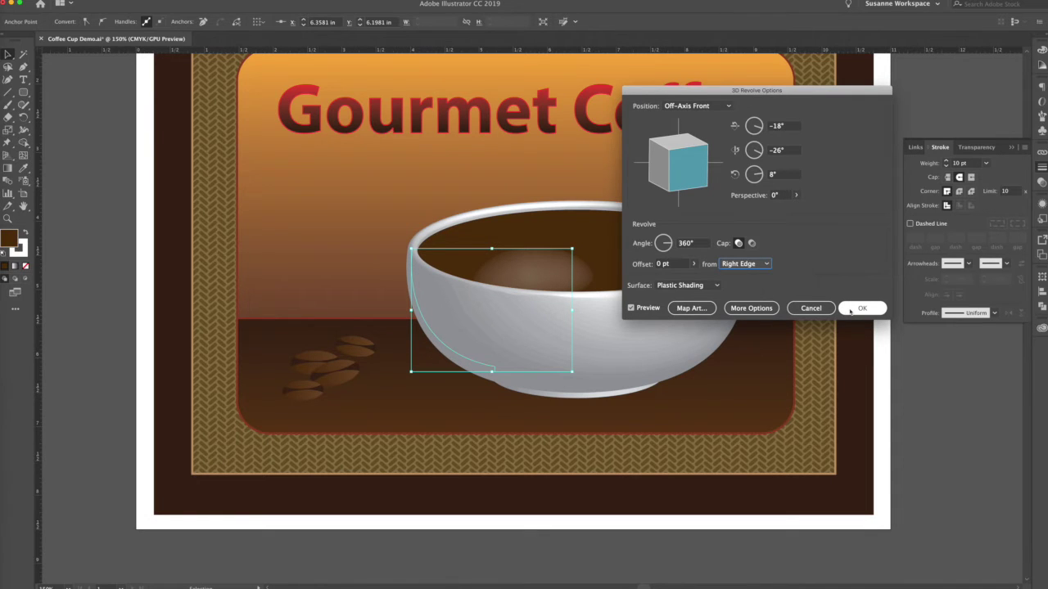
{"action": "left_click", "coordinate": [850, 310]}
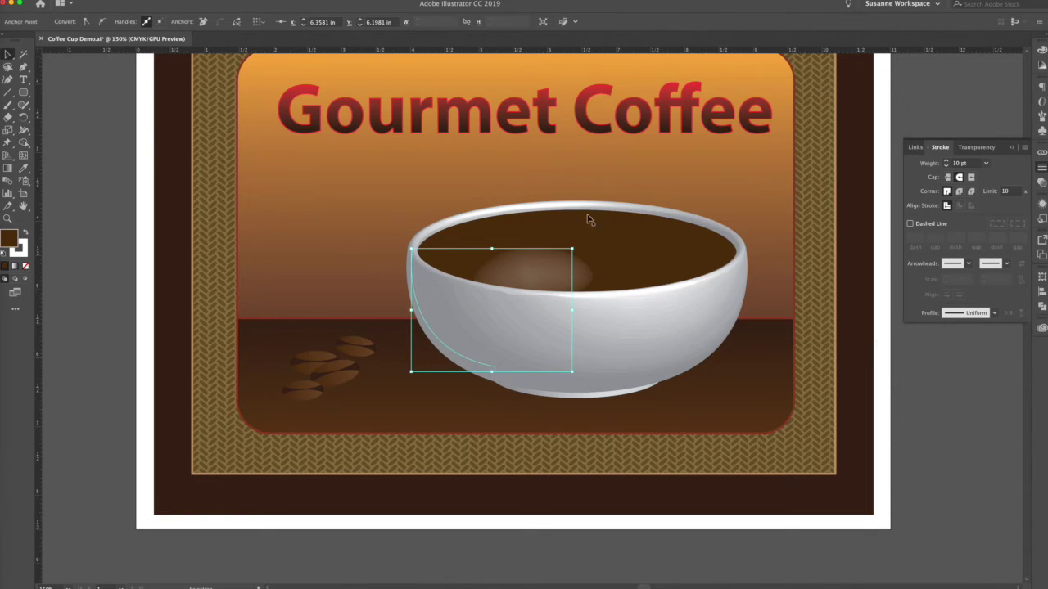
Step: Scale the cup's profile down to about 1.68 by 1.29 in and set its stroke weight to 8 pt
{"action": "left_click", "coordinate": [7, 55]}
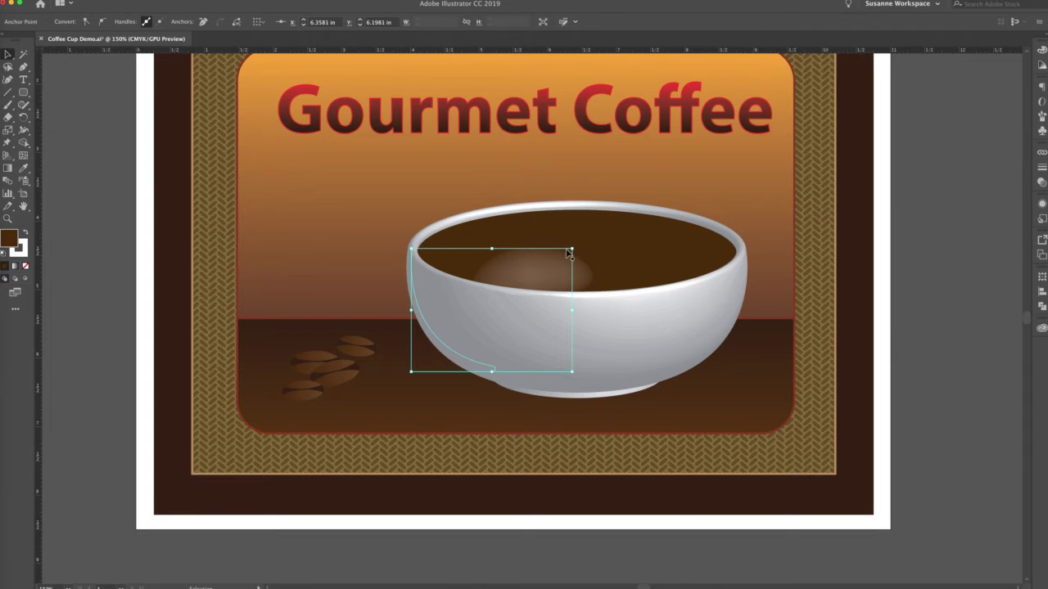
{"action": "left_click_drag", "start_coordinate": [572, 248], "coordinate": [497, 304]}
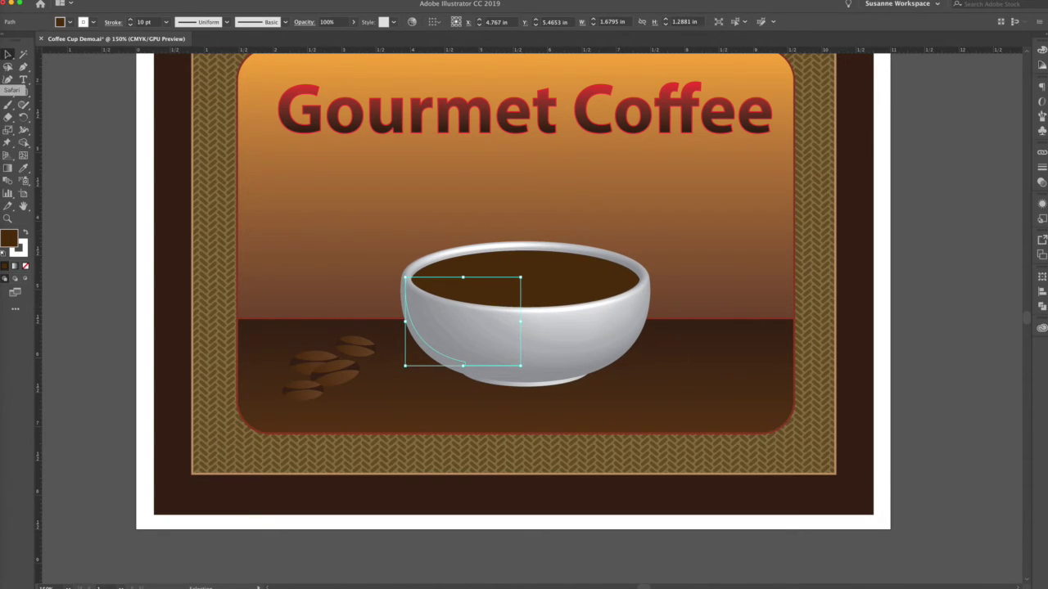
{"action": "left_click", "coordinate": [26, 245]}
{"action": "left_click", "coordinate": [1043, 167]}
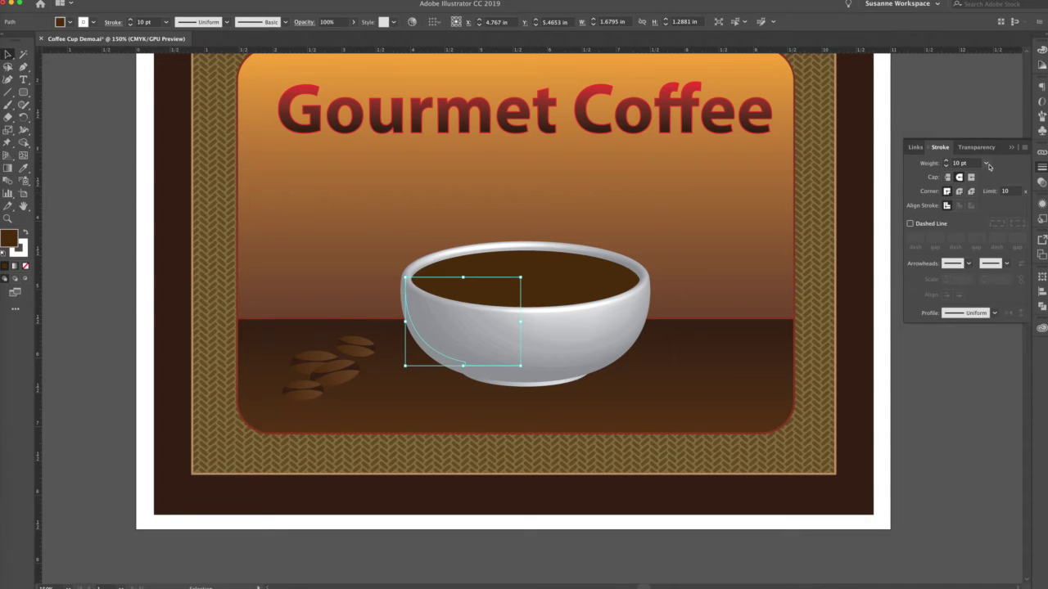
{"action": "left_click", "coordinate": [987, 163]}
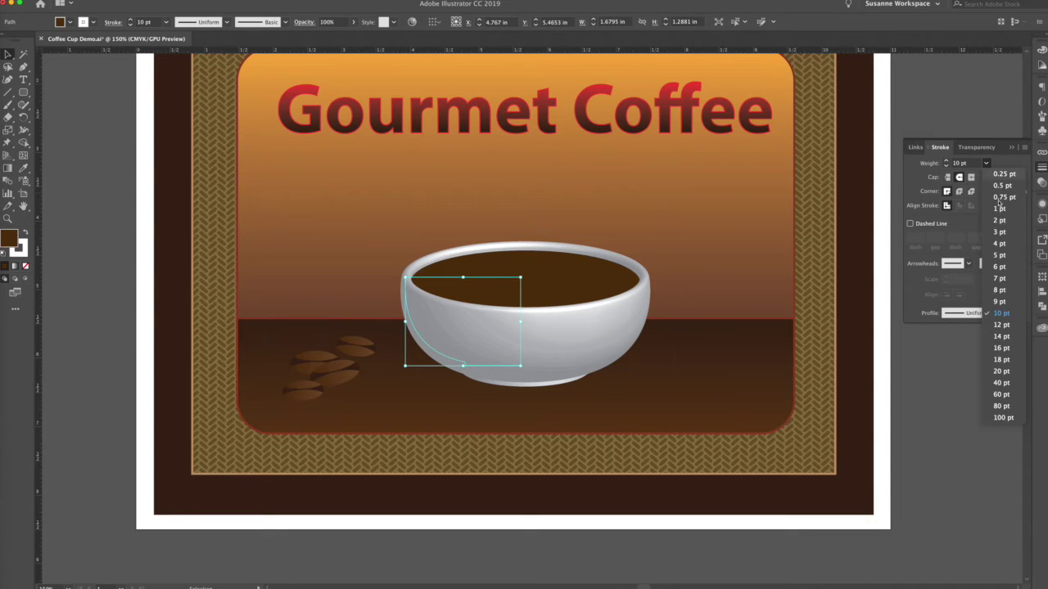
{"action": "left_click", "coordinate": [1001, 291]}
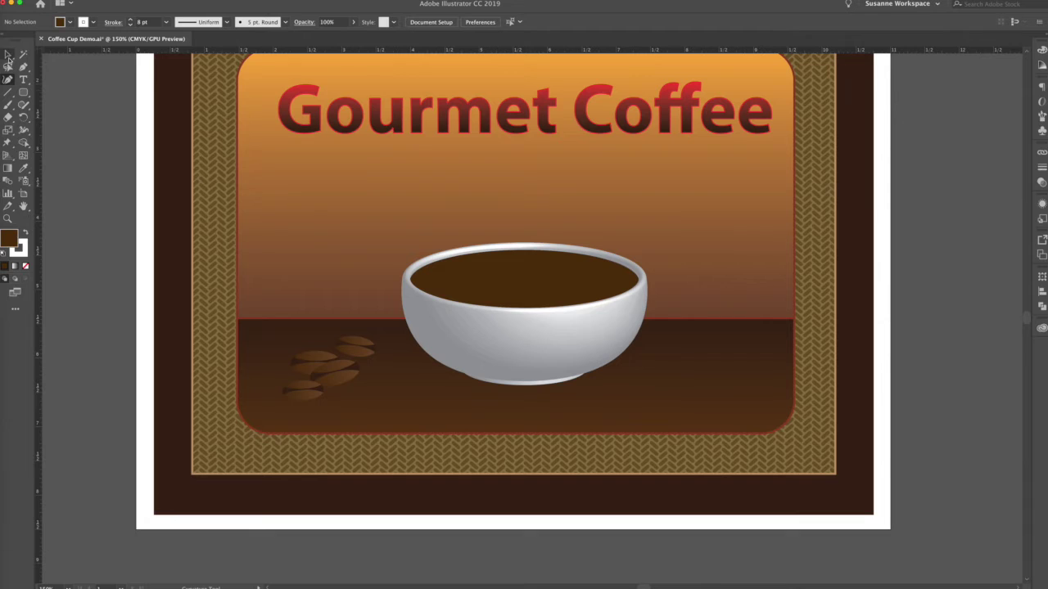
Step: Draw an open, curved handle with the Pen tool on the cup's left side, from below the rim to the lower body
{"action": "left_click", "coordinate": [23, 67]}
{"action": "left_click", "coordinate": [412, 294]}
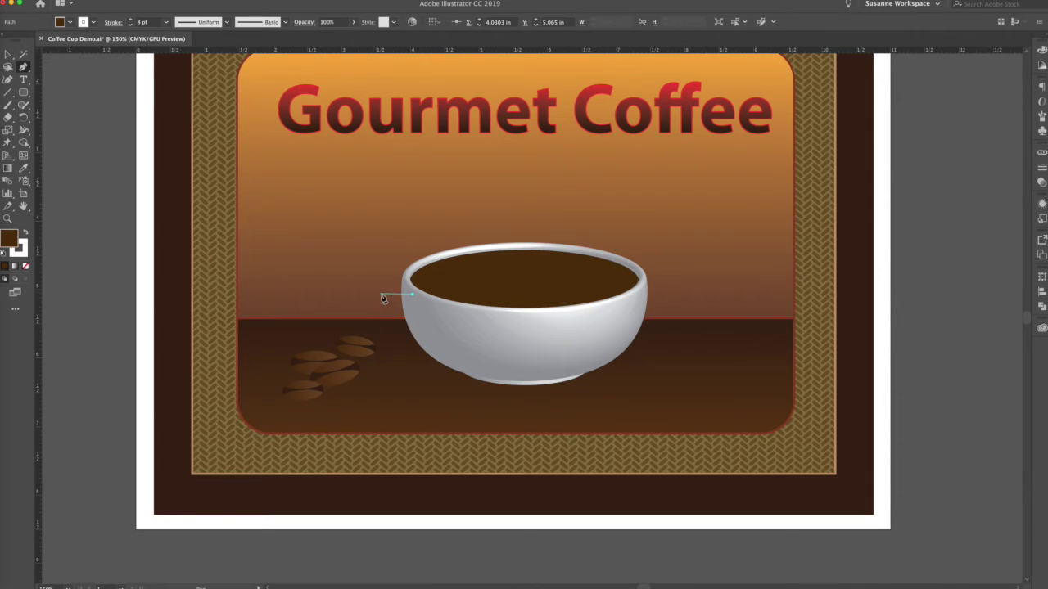
{"action": "left_click_drag", "start_coordinate": [375, 294], "coordinate": [361, 316]}
{"action": "left_click_drag", "start_coordinate": [445, 357], "coordinate": [510, 357]}
Step: Remove the handle path's fill and set its white stroke to 4 pt
{"action": "left_click", "coordinate": [8, 54]}
{"action": "left_click", "coordinate": [24, 267]}
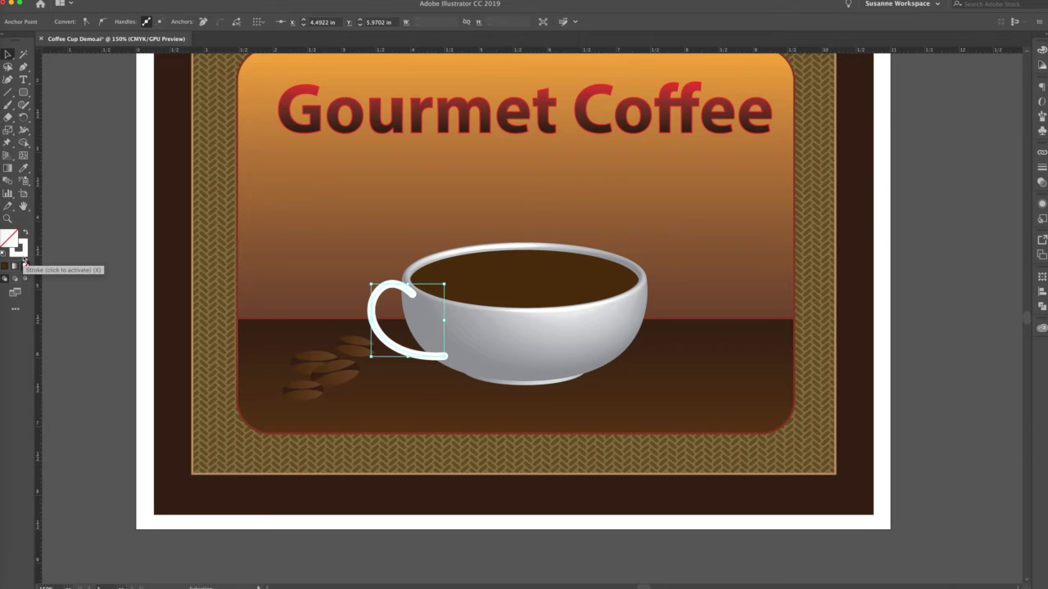
{"action": "left_click", "coordinate": [23, 255]}
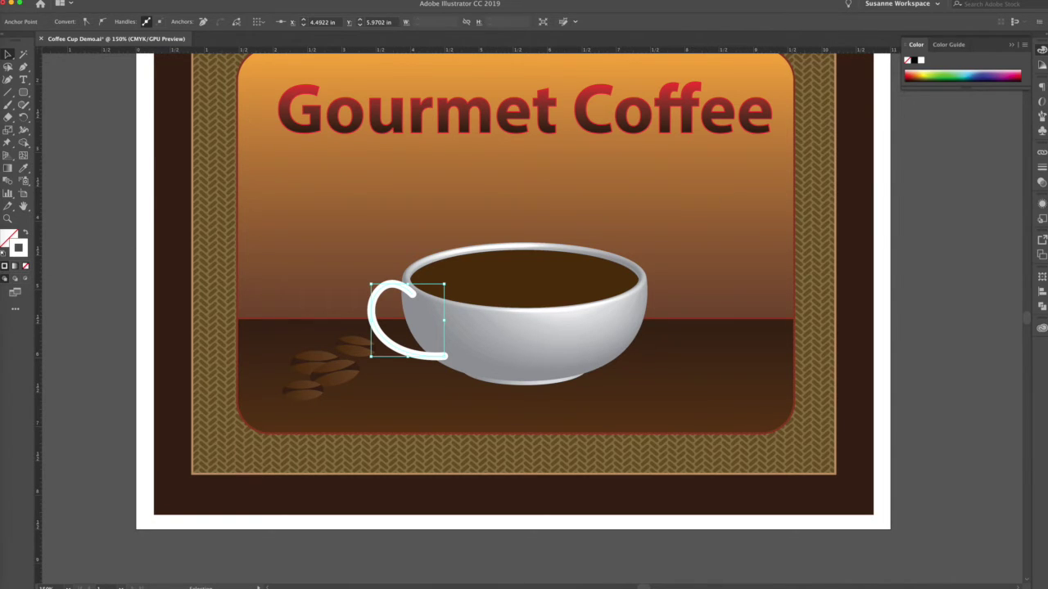
{"action": "left_click", "coordinate": [1042, 167]}
{"action": "left_click", "coordinate": [986, 164]}
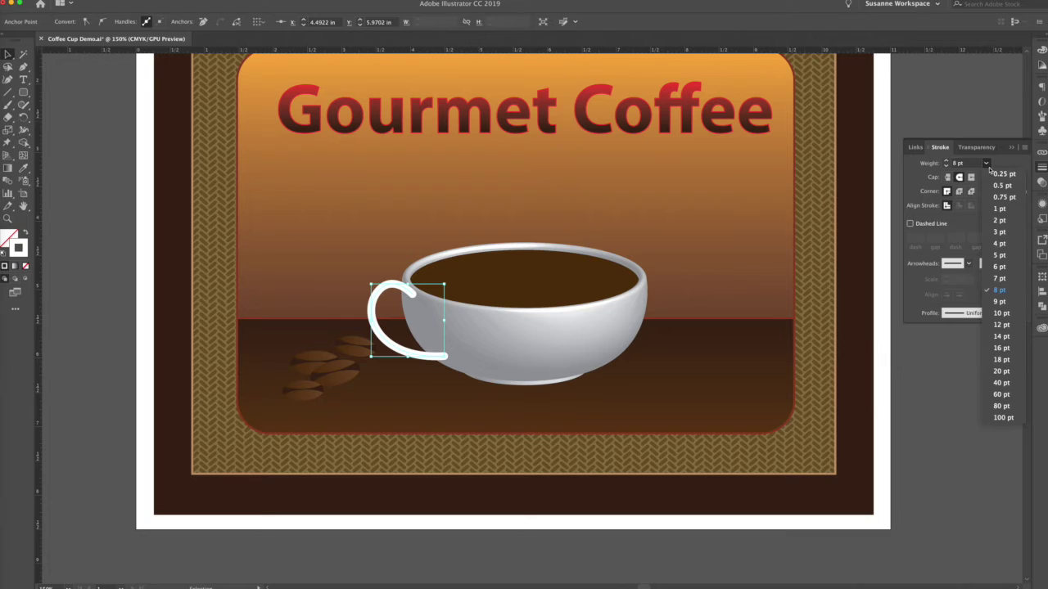
{"action": "left_click", "coordinate": [1000, 243]}
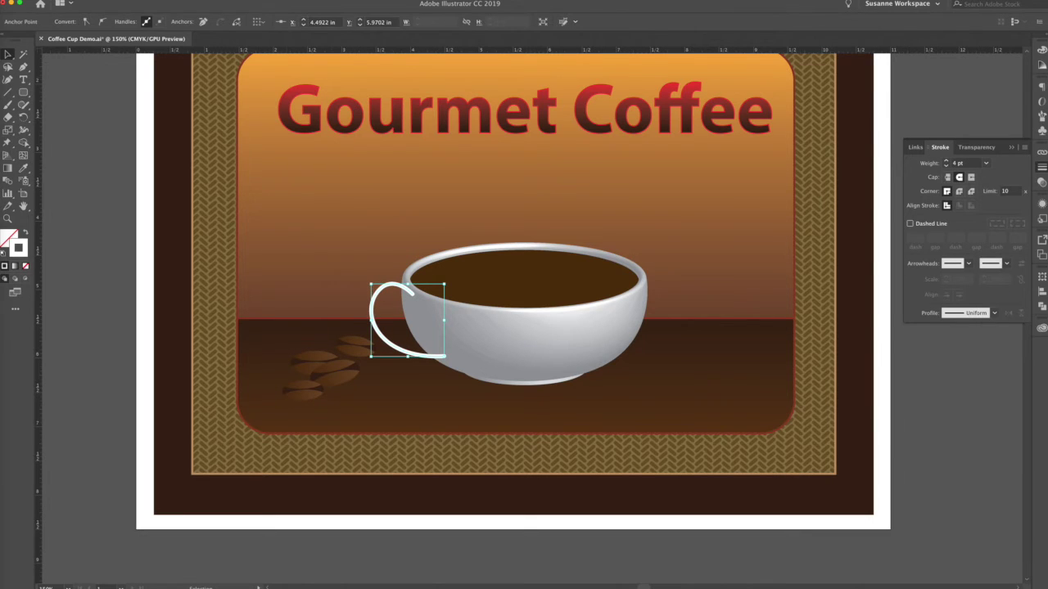
Step: Apply a 3D Extrude & Bevel effect to the handle with an extrude depth of 20 pt and the preview on
{"action": "left_click", "coordinate": [166, 0]}
{"action": "mouse_move", "coordinate": [184, 42]}
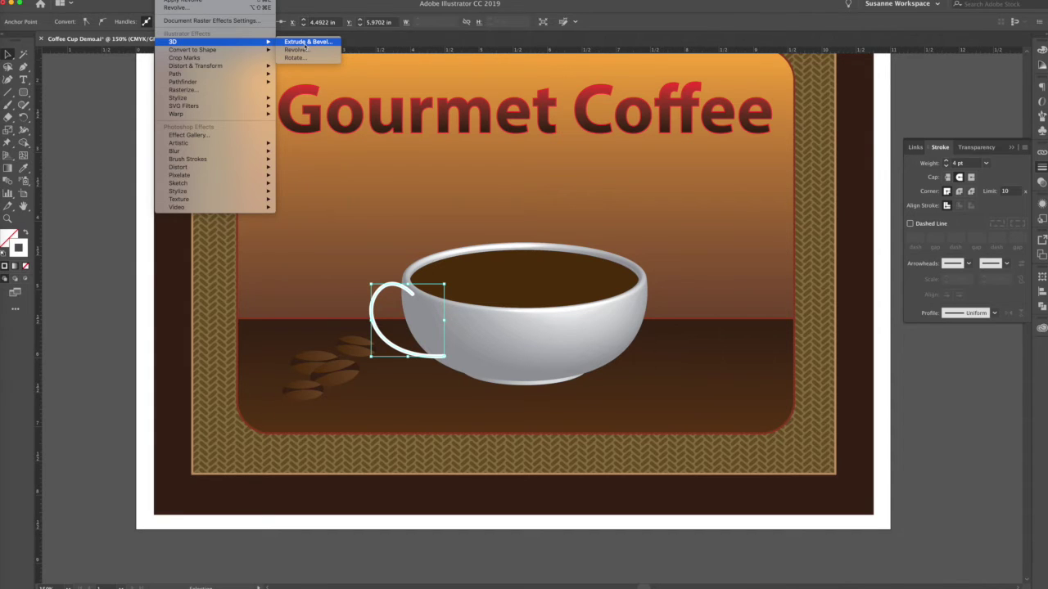
{"action": "left_click", "coordinate": [304, 42]}
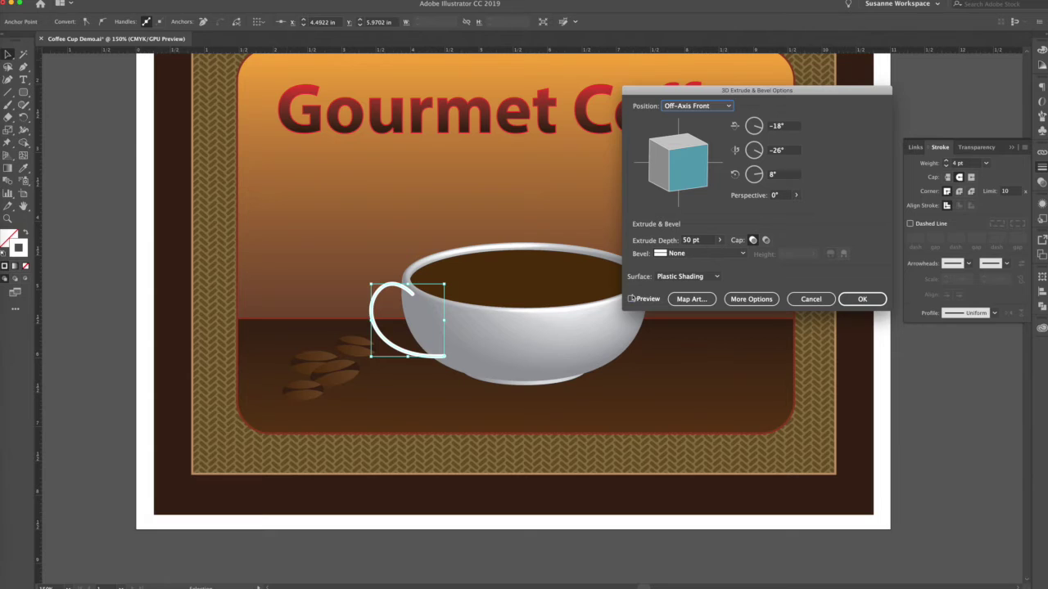
{"action": "left_click", "coordinate": [632, 298]}
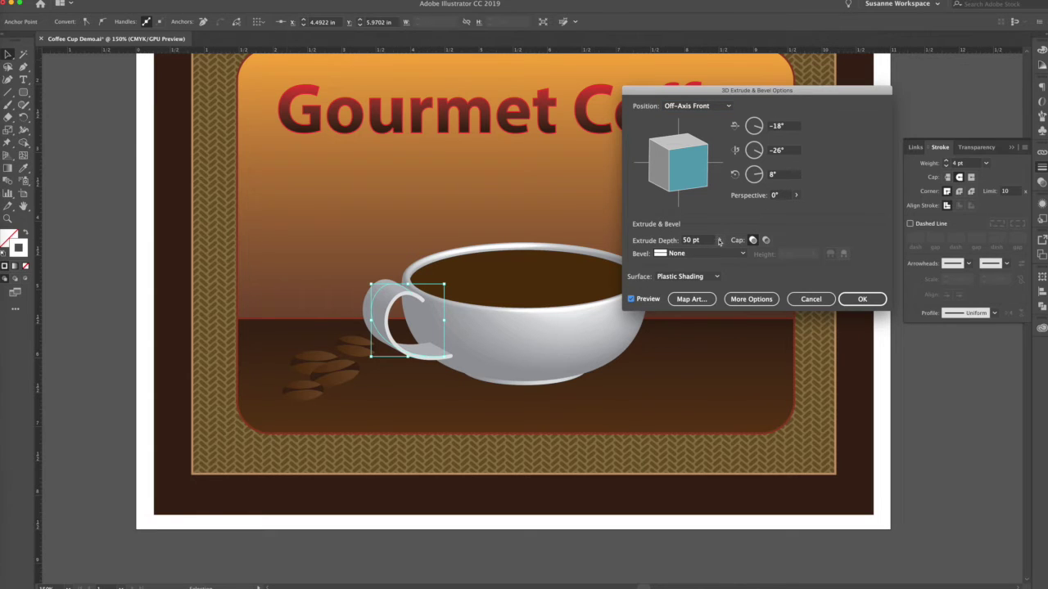
{"action": "left_click", "coordinate": [688, 239]}
{"action": "type", "text": "20"}
{"action": "key", "text": "Tab"}
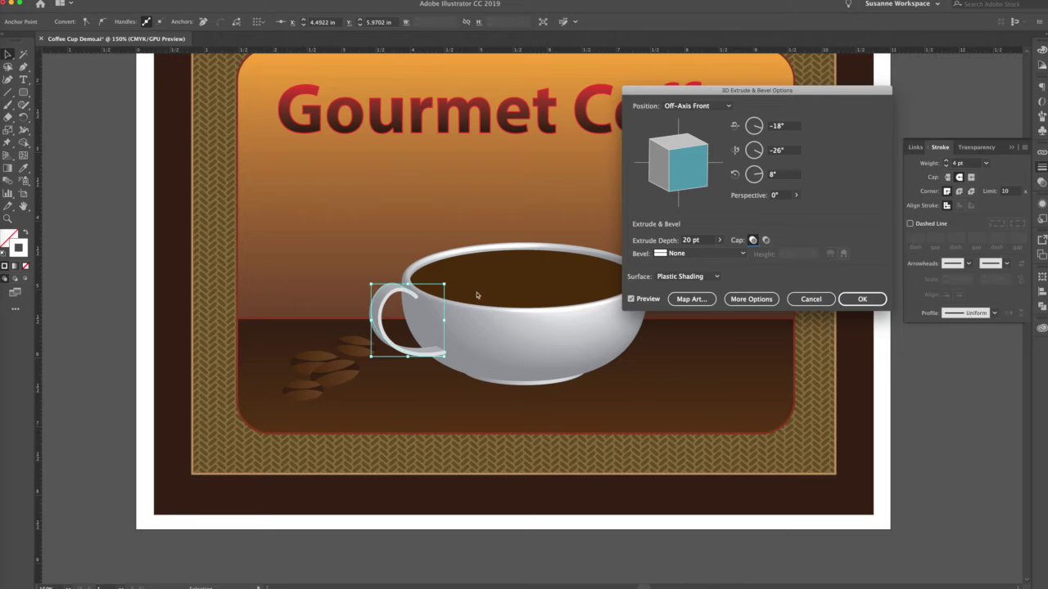
{"action": "left_click", "coordinate": [861, 300]}
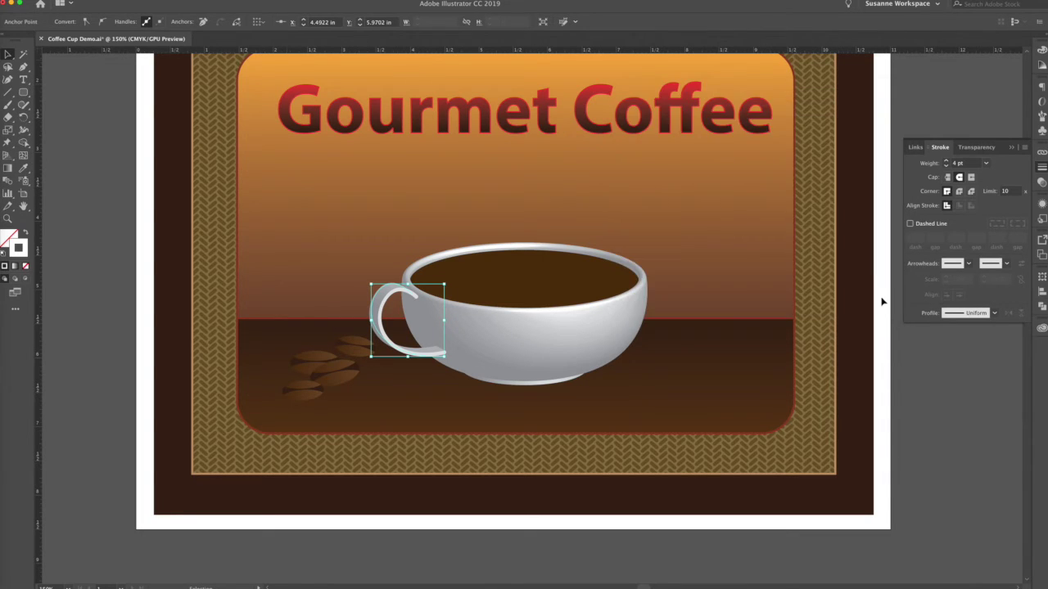
Step: Set the extruded handle's stroke weight to 5 pt and deselect it
{"action": "left_click", "coordinate": [986, 164]}
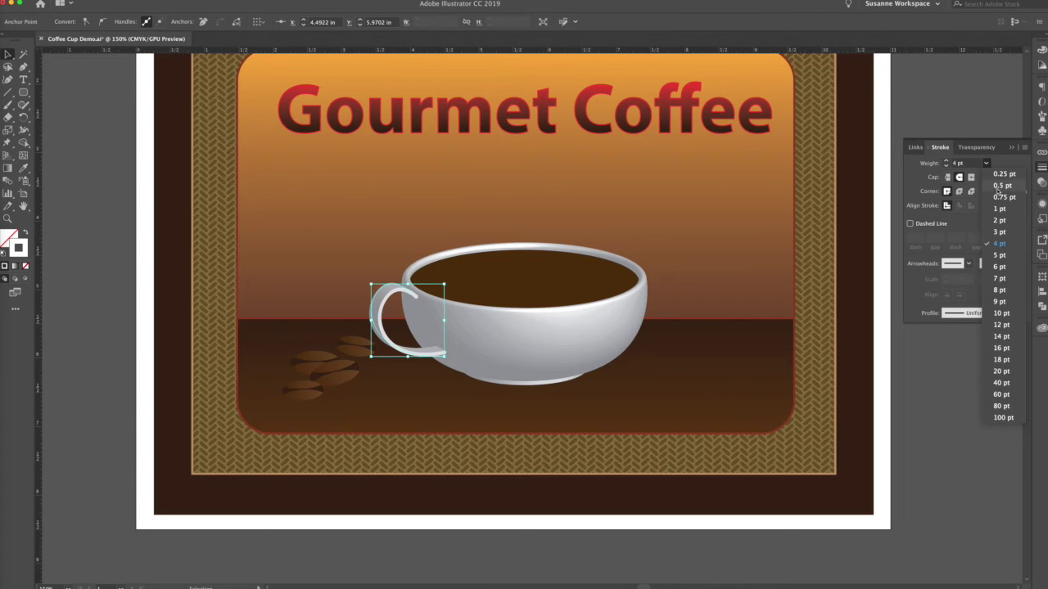
{"action": "left_click", "coordinate": [999, 255]}
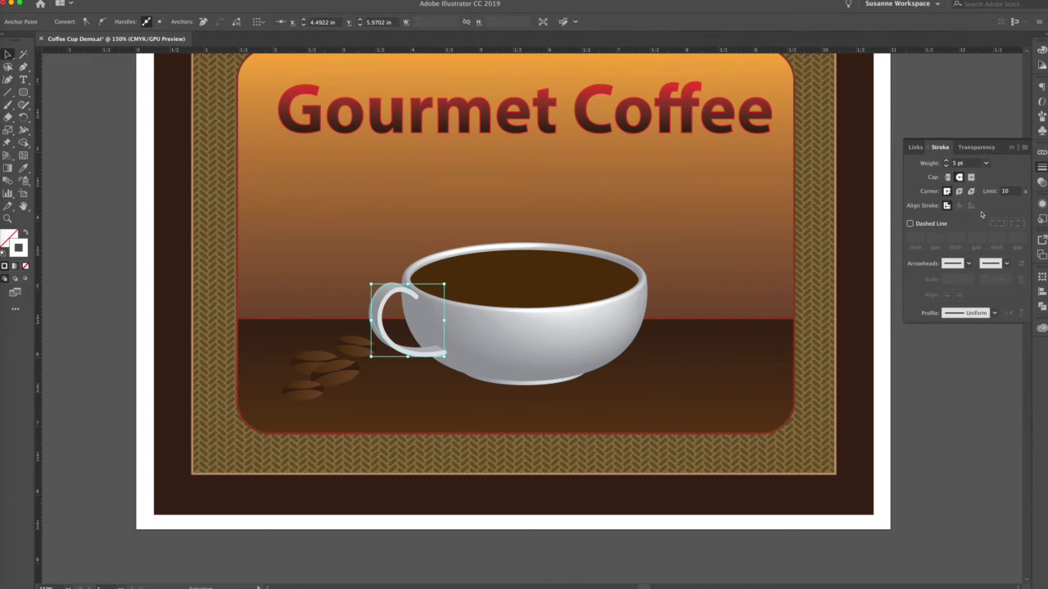
{"action": "left_click", "coordinate": [71, 79]}
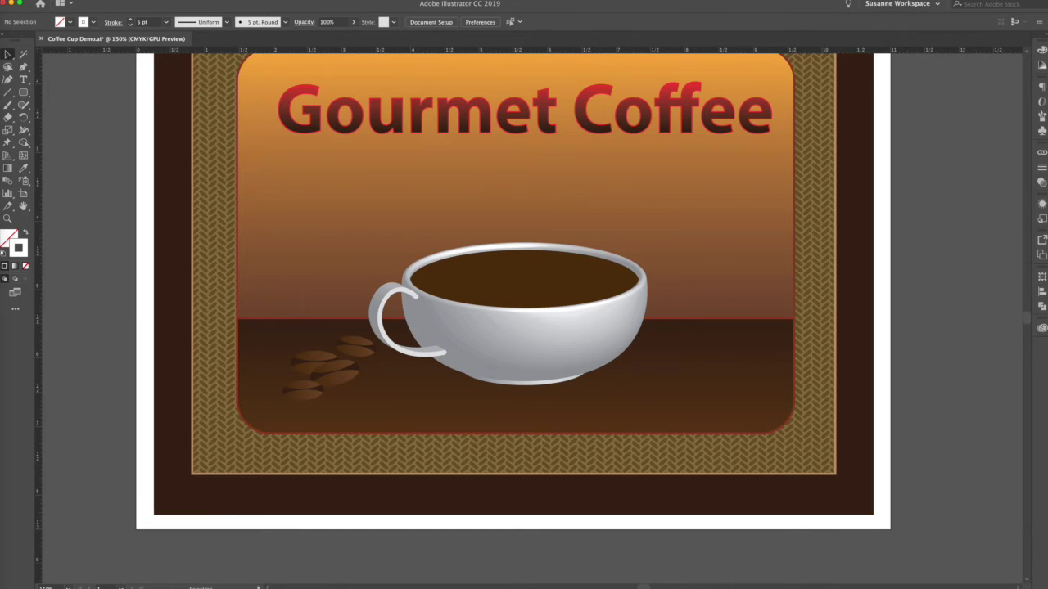
Step: Add a new layer above the visible Coffee Cup layer and name it Steam
{"action": "left_click_drag", "start_coordinate": [1046, 11], "coordinate": [854, 123]}
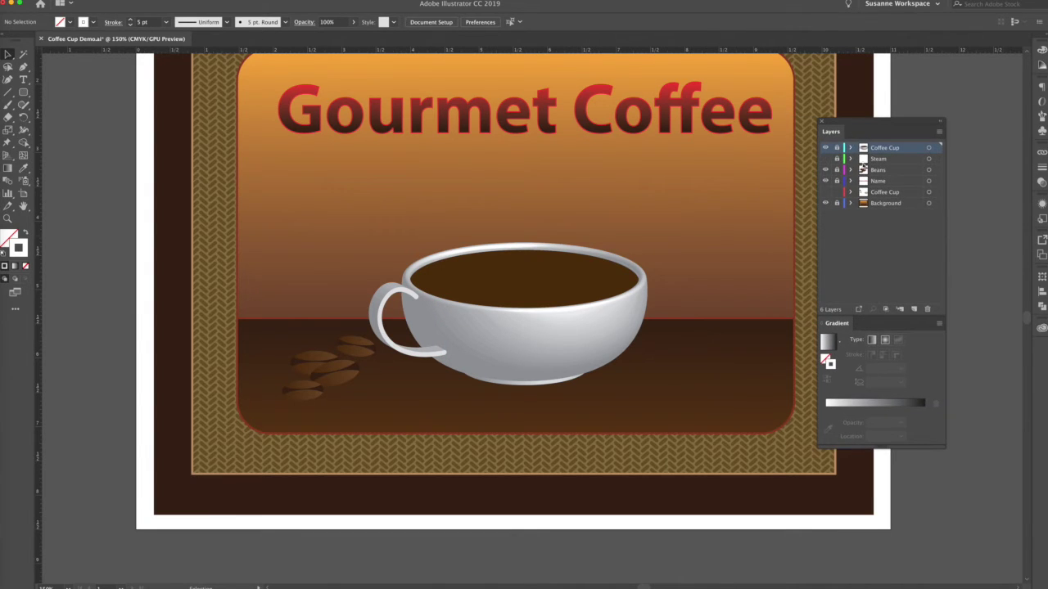
{"action": "left_click", "coordinate": [913, 309]}
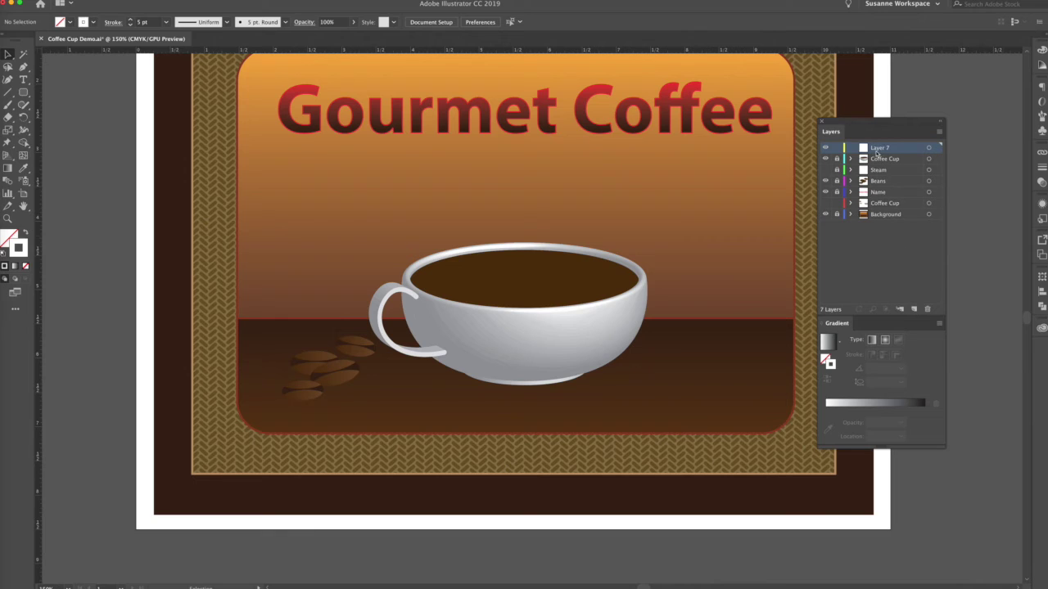
{"action": "double_click", "coordinate": [876, 152]}
{"action": "type", "text": "Steam"}
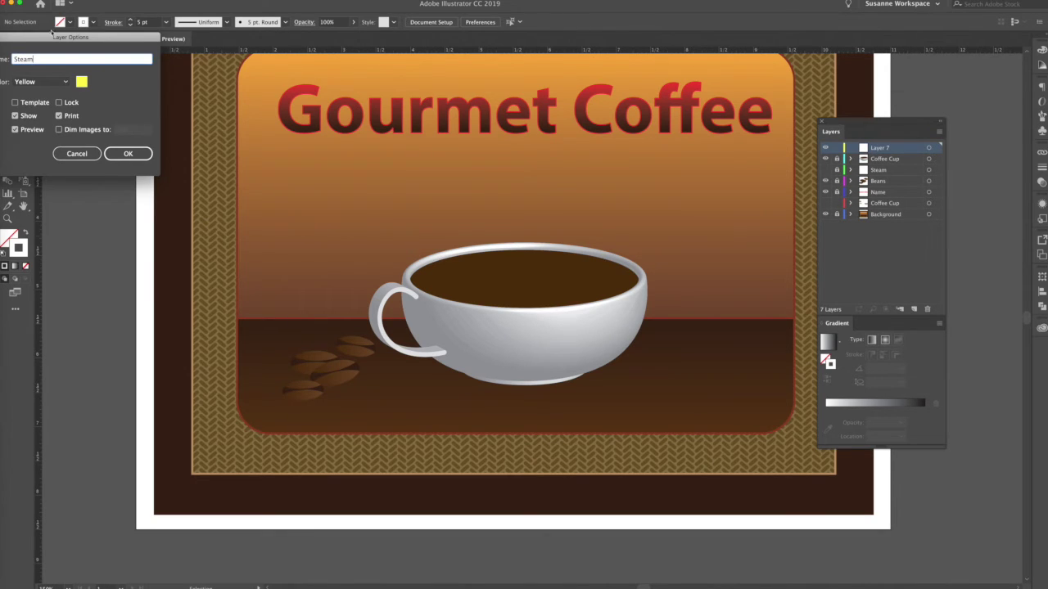
{"action": "left_click_drag", "start_coordinate": [53, 37], "coordinate": [410, 109]}
{"action": "left_click", "coordinate": [486, 227]}
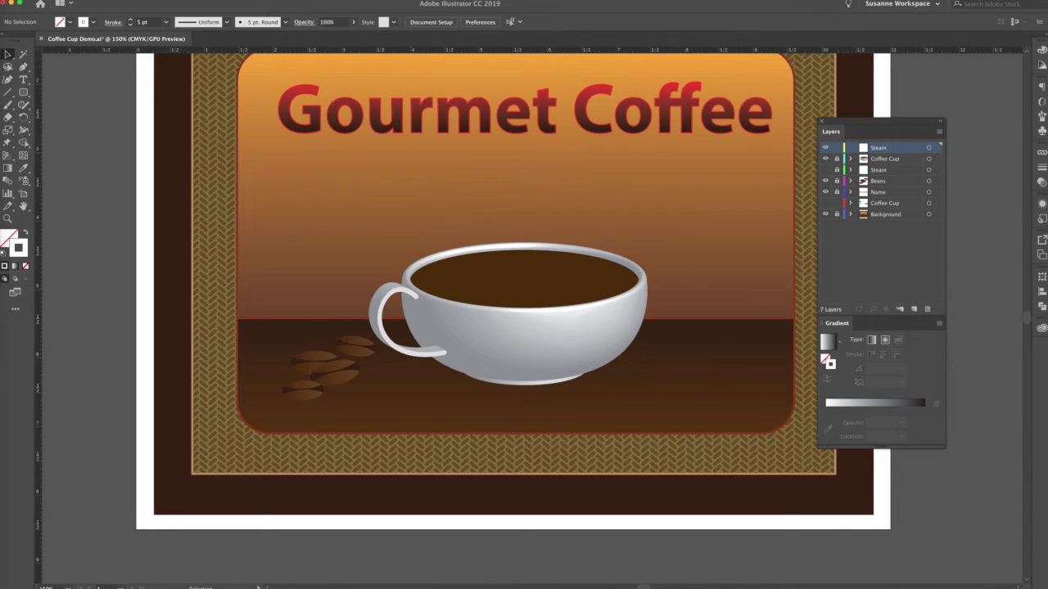
Step: Start a wavy steam outline with the Pen tool, running down the cup's left side, across the coffee surface and up the right side
{"action": "left_click", "coordinate": [23, 66]}
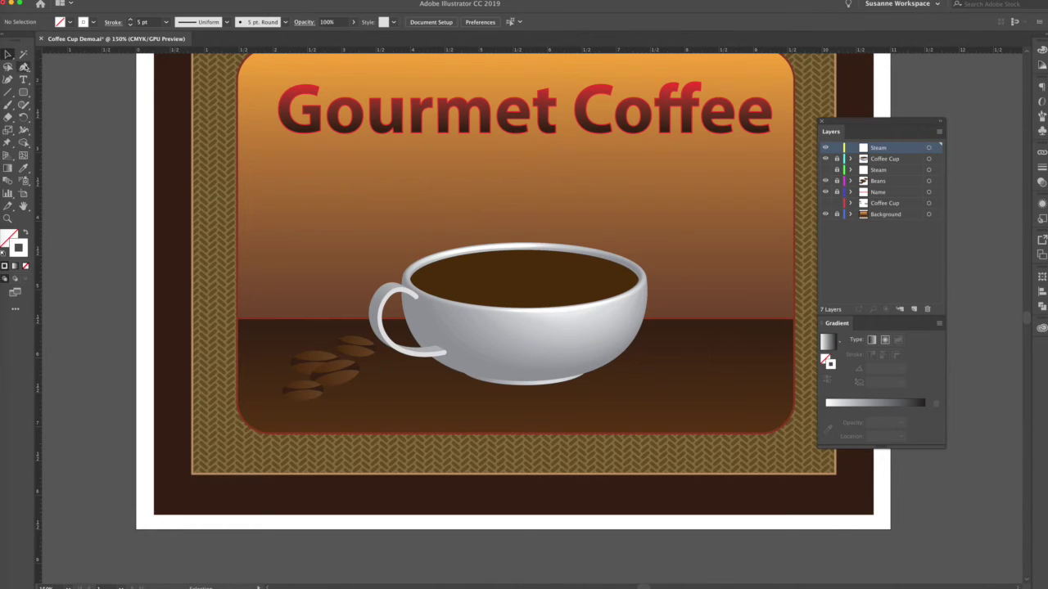
{"action": "left_click", "coordinate": [442, 160]}
{"action": "left_click_drag", "start_coordinate": [426, 169], "coordinate": [434, 215]}
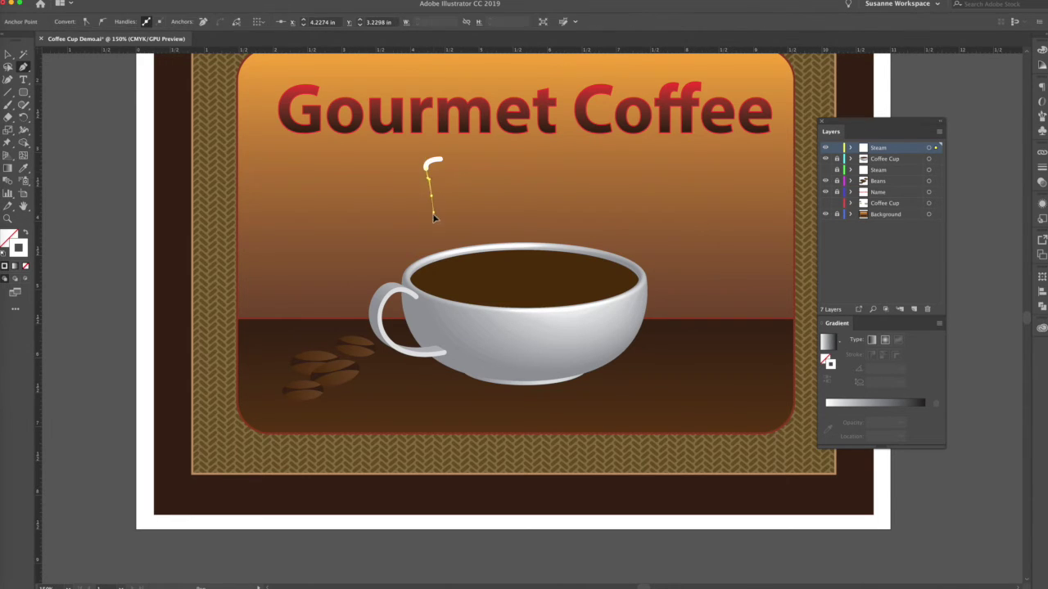
{"action": "left_click_drag", "start_coordinate": [427, 262], "coordinate": [530, 282]}
{"action": "key", "text": "ctrl+z"}
{"action": "left_click_drag", "start_coordinate": [534, 289], "coordinate": [555, 303]}
{"action": "left_click_drag", "start_coordinate": [622, 264], "coordinate": [635, 246]}
{"action": "left_click_drag", "start_coordinate": [593, 203], "coordinate": [596, 160]}
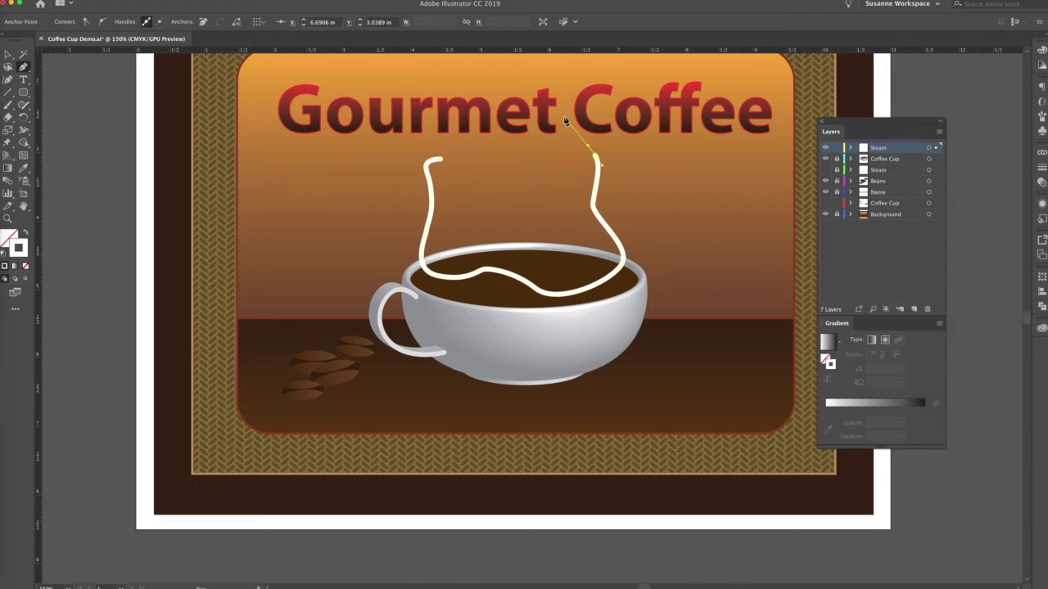
Step: Complete the steam outline with a tall right peak, a wavy middle dip and a shorter left peak, closing the path
{"action": "left_click_drag", "start_coordinate": [563, 116], "coordinate": [546, 175]}
{"action": "left_click_drag", "start_coordinate": [558, 221], "coordinate": [485, 226]}
{"action": "key", "text": "super+z"}
{"action": "key", "text": "super+z"}
{"action": "left_click_drag", "start_coordinate": [508, 212], "coordinate": [466, 215]}
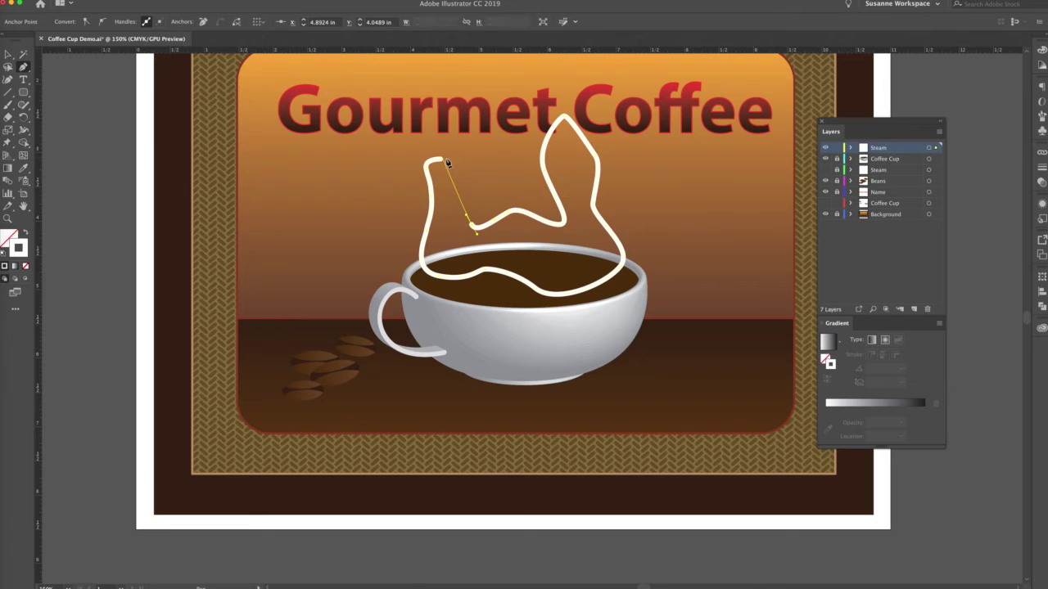
{"action": "left_click_drag", "start_coordinate": [475, 146], "coordinate": [462, 149]}
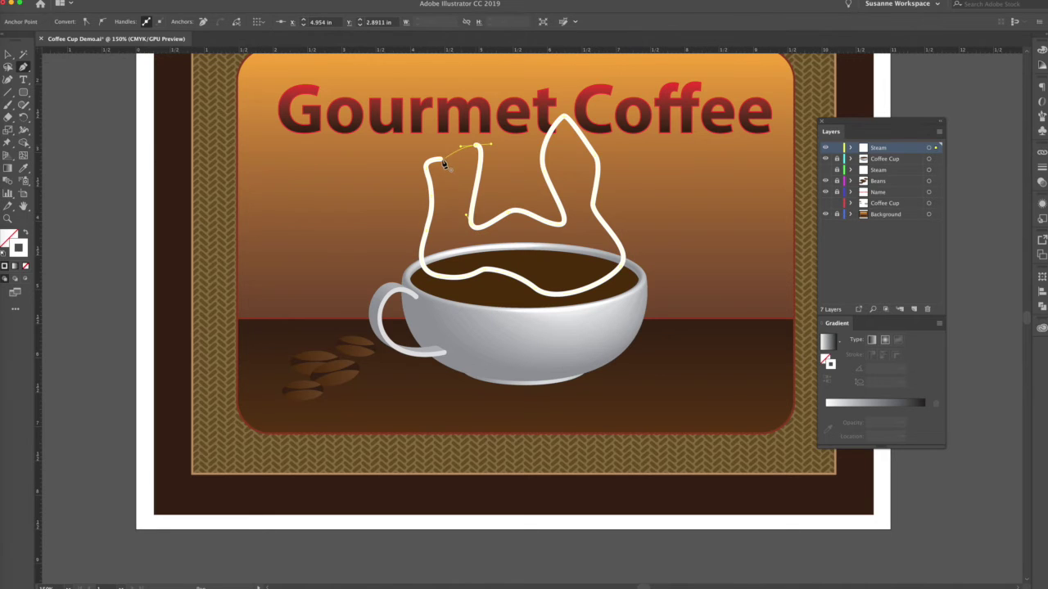
{"action": "left_click", "coordinate": [443, 163]}
Step: Smooth the closed steam outline near the tip of its left column with the Smooth tool
{"action": "left_click_drag", "start_coordinate": [9, 54], "coordinate": [41, 55]}
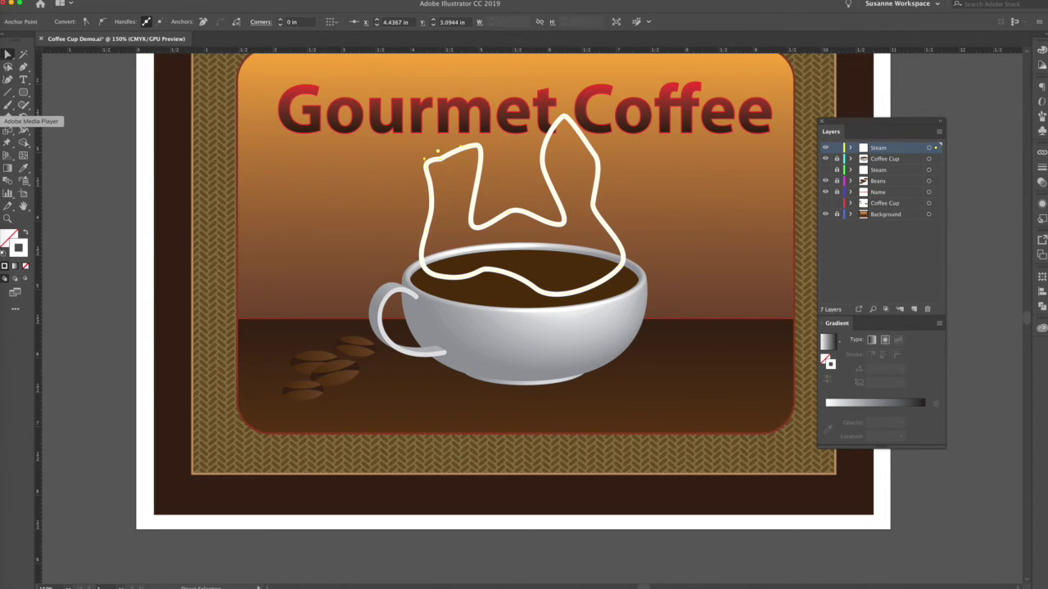
{"action": "left_click_drag", "start_coordinate": [27, 110], "coordinate": [63, 131]}
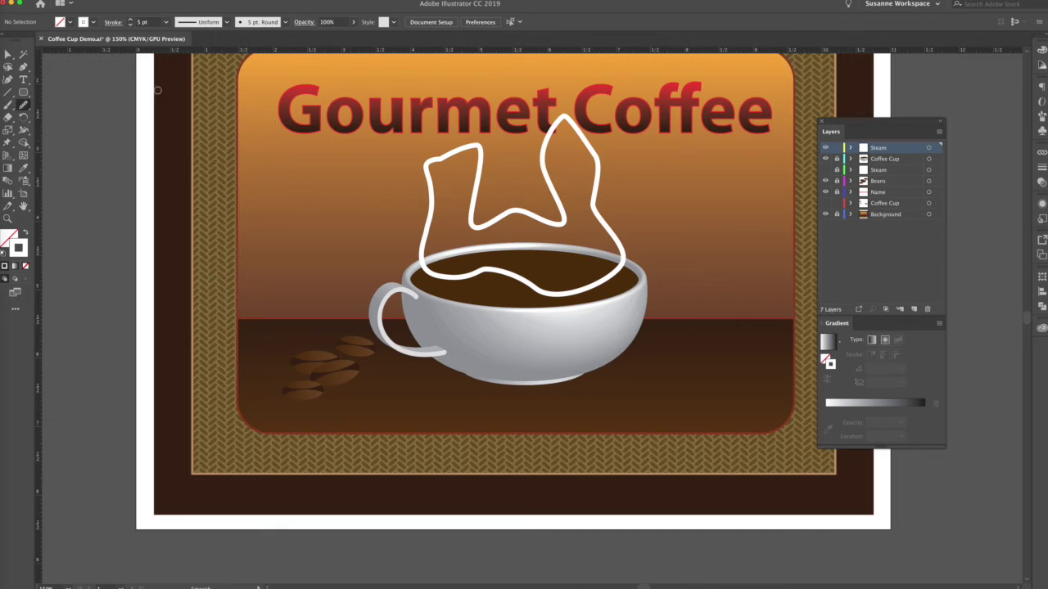
{"action": "left_click", "coordinate": [9, 54]}
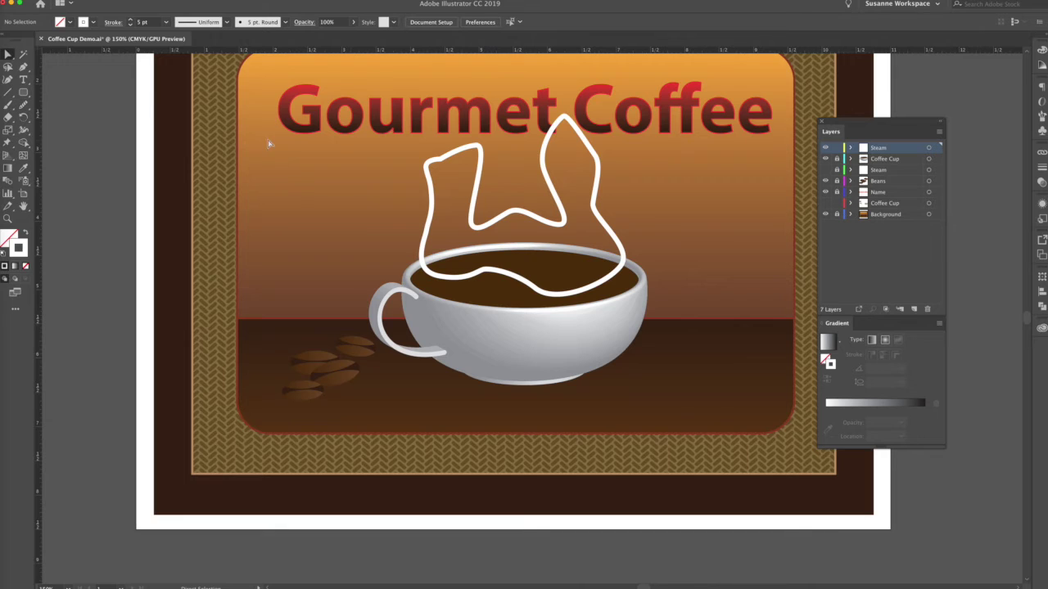
{"action": "left_click", "coordinate": [448, 162]}
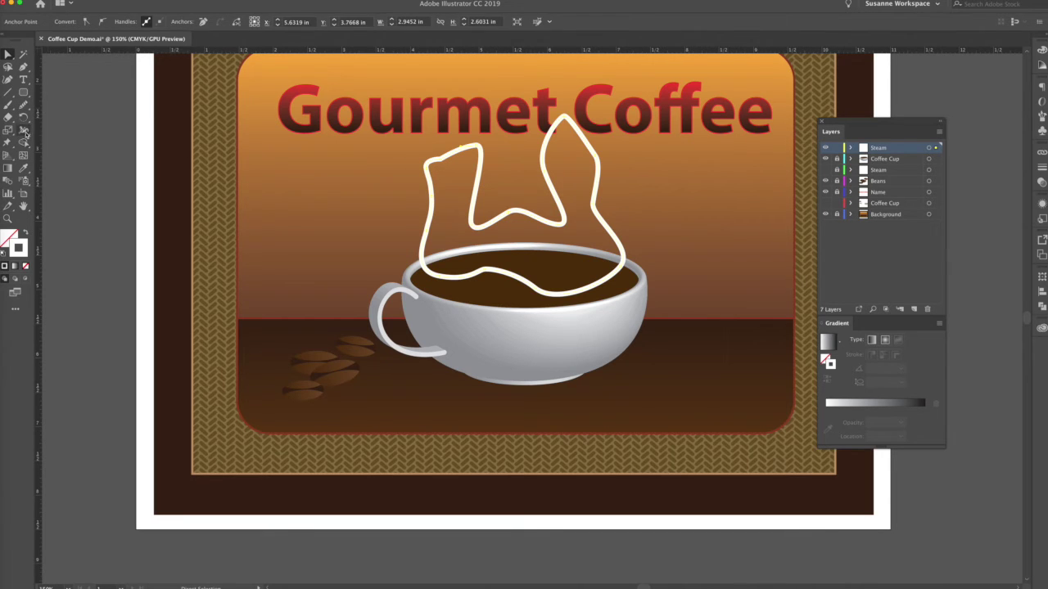
{"action": "left_click", "coordinate": [22, 105]}
{"action": "mouse_move", "coordinate": [449, 172]}
{"action": "left_mouse_down"}
{"action": "mouse_move", "coordinate": [441, 152]}
{"action": "mouse_move", "coordinate": [460, 167]}
{"action": "left_mouse_up"}
{"action": "left_click", "coordinate": [8, 54]}
Step: Apply the default white fill and black stroke to the steam and add a first mesh point in its upper left column
{"action": "left_click", "coordinate": [5, 255]}
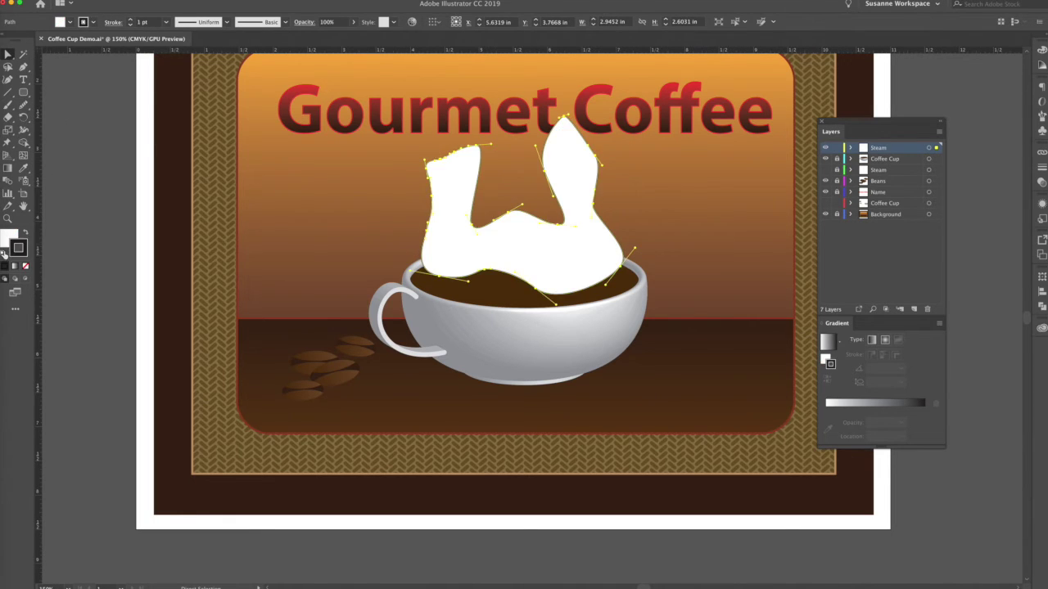
{"action": "left_click", "coordinate": [24, 156]}
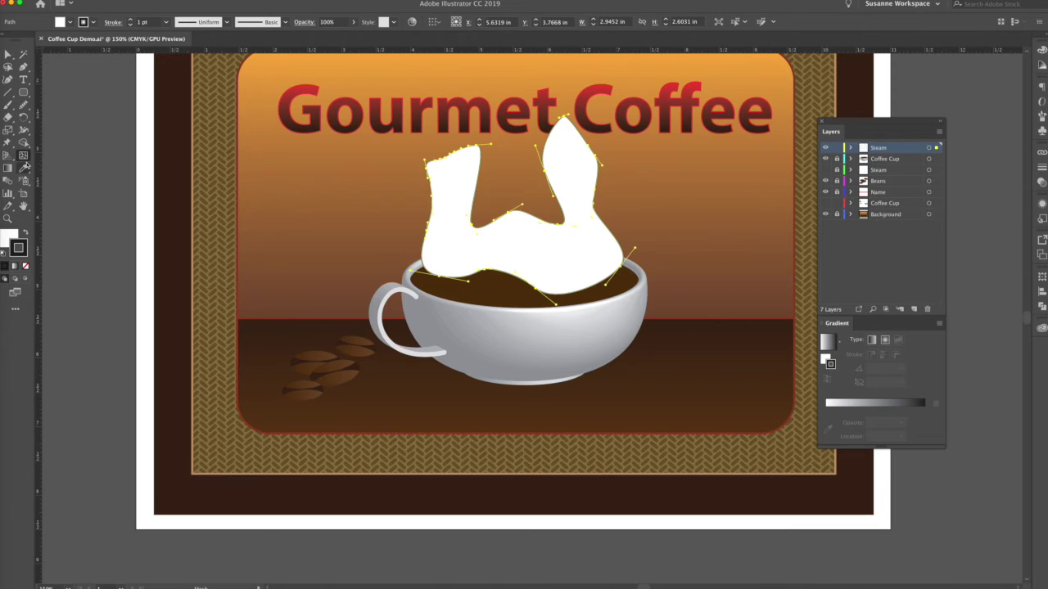
{"action": "left_click", "coordinate": [447, 180]}
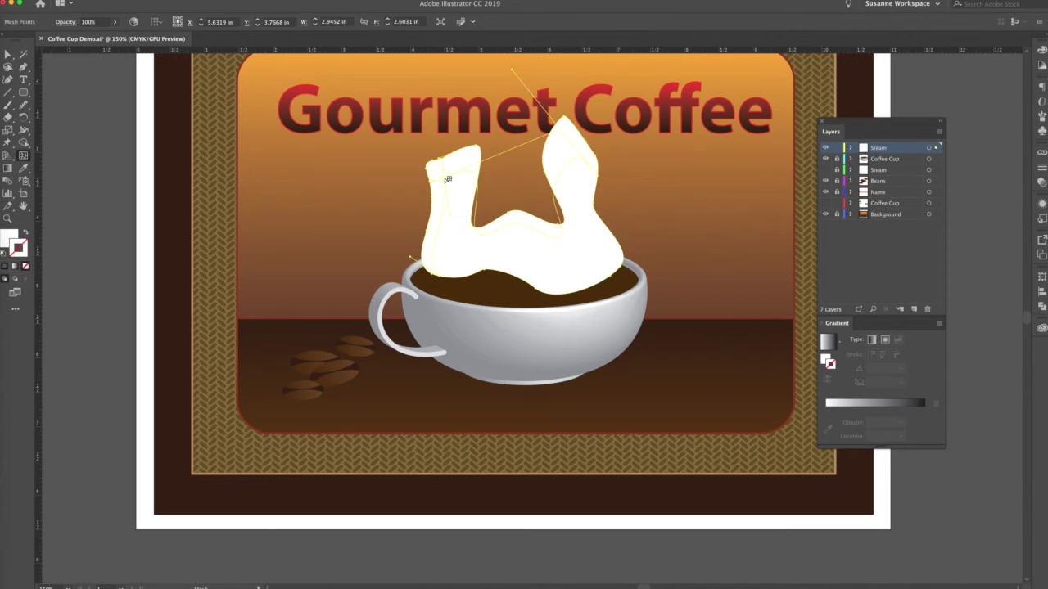
Step: Change the highlight colour of the topmost Steam layer to red in its layer options
{"action": "left_click", "coordinate": [936, 148]}
{"action": "double_click", "coordinate": [905, 148]}
{"action": "left_click", "coordinate": [397, 155]}
{"action": "left_click", "coordinate": [397, 194]}
{"action": "left_click", "coordinate": [481, 227]}
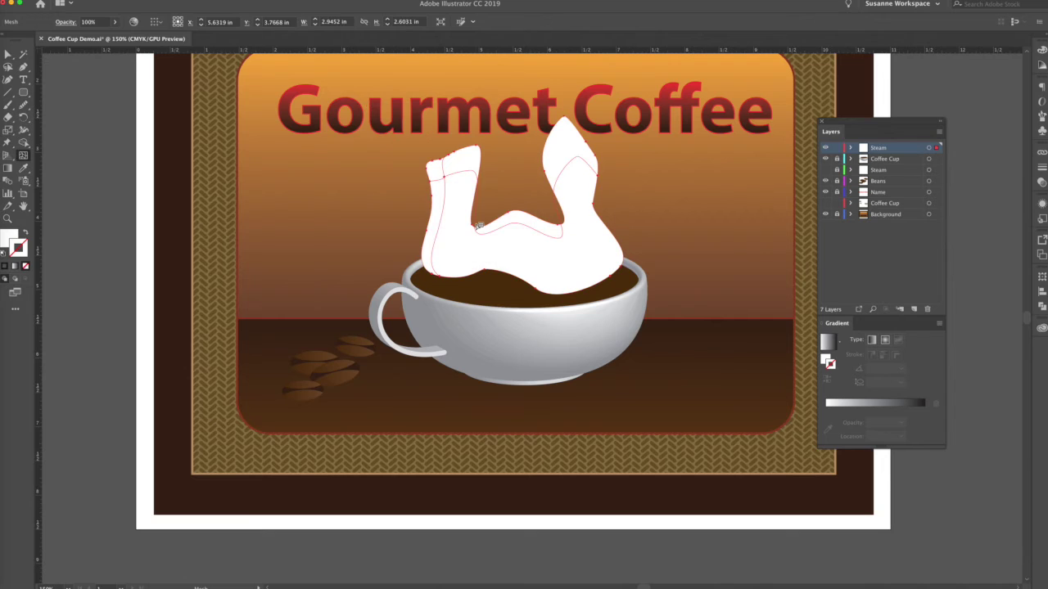
Step: Add mesh points down the steam's left column to its base, removing the misplaced one near the column's tip
{"action": "left_click", "coordinate": [463, 174]}
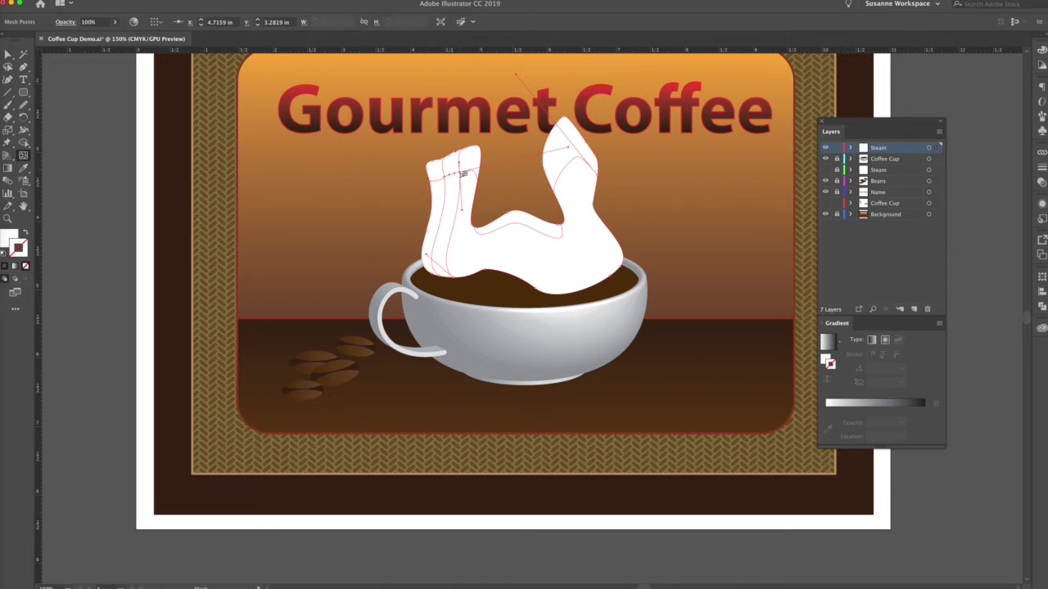
{"action": "left_click", "coordinate": [463, 175], "text": "alt"}
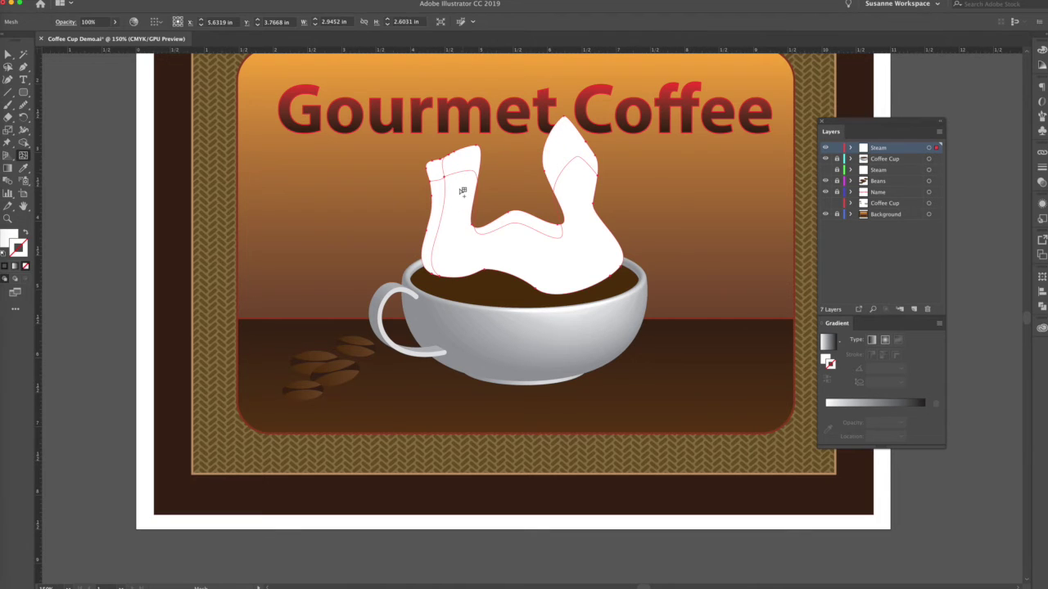
{"action": "left_click", "coordinate": [462, 199]}
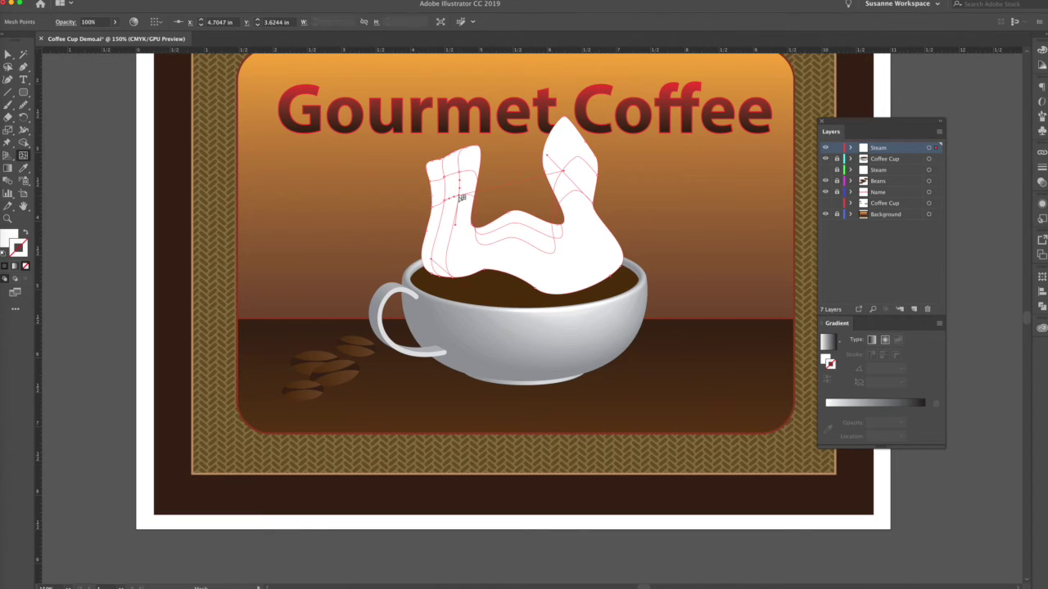
{"action": "left_click", "coordinate": [468, 245]}
{"action": "left_click_drag", "start_coordinate": [468, 245], "coordinate": [451, 245]}
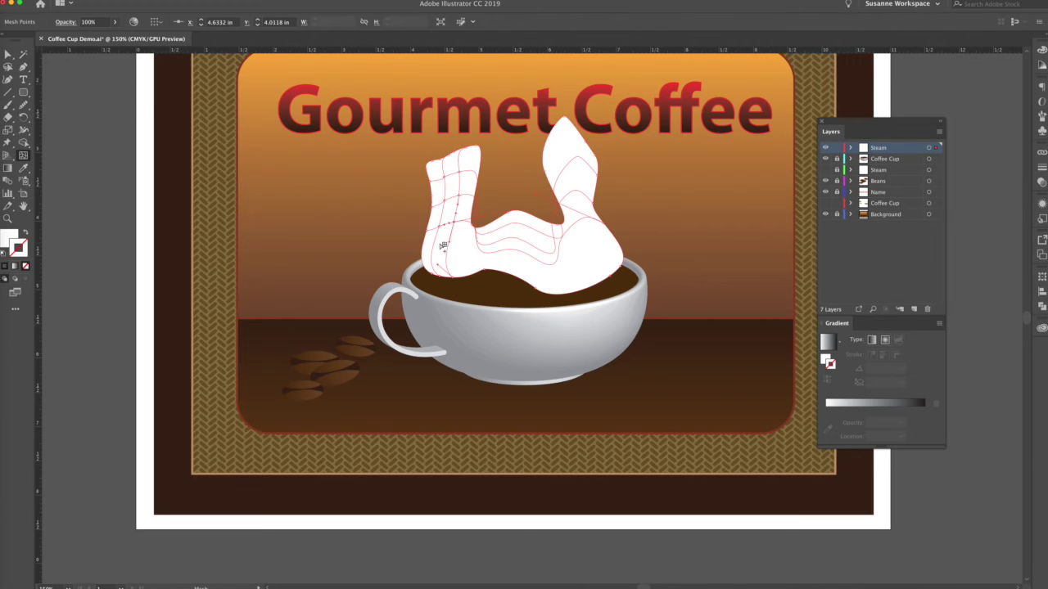
{"action": "left_click", "coordinate": [432, 266]}
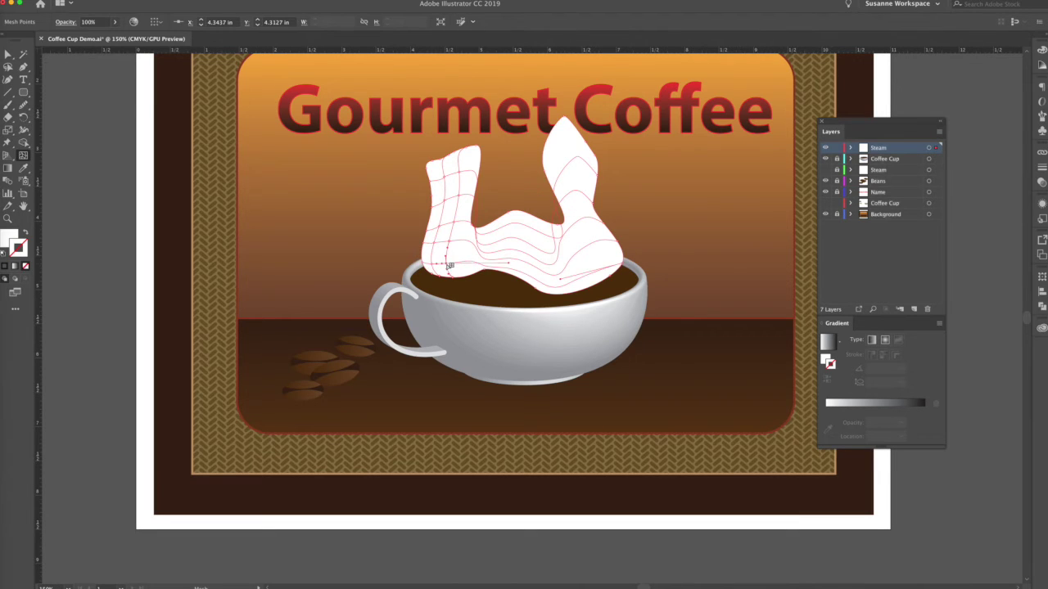
Step: Add mesh points across the steam's middle dip and along its lower right part
{"action": "left_click", "coordinate": [508, 228]}
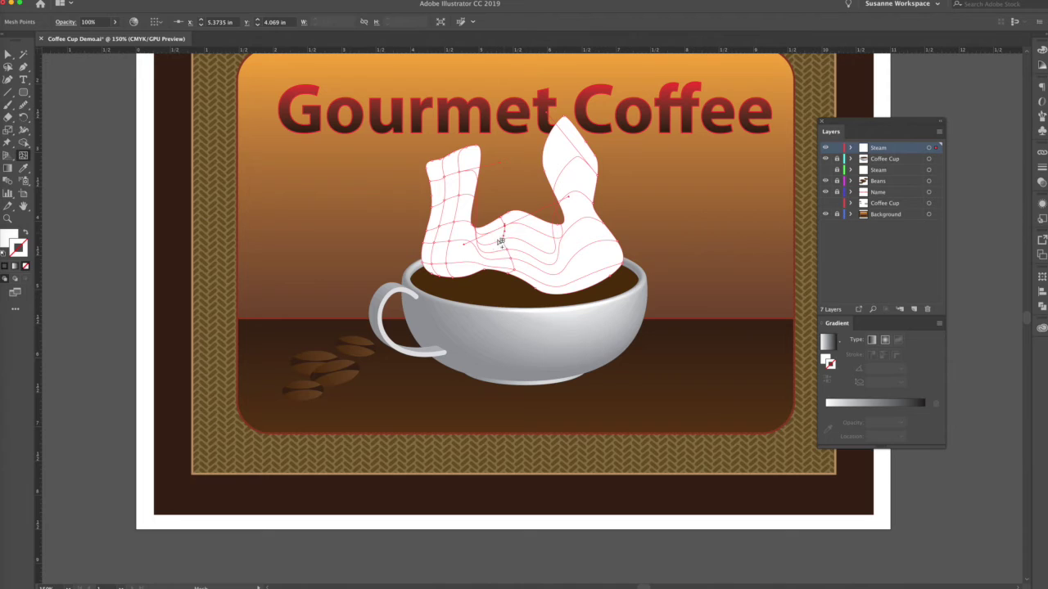
{"action": "left_click", "coordinate": [484, 245]}
{"action": "left_click", "coordinate": [470, 243]}
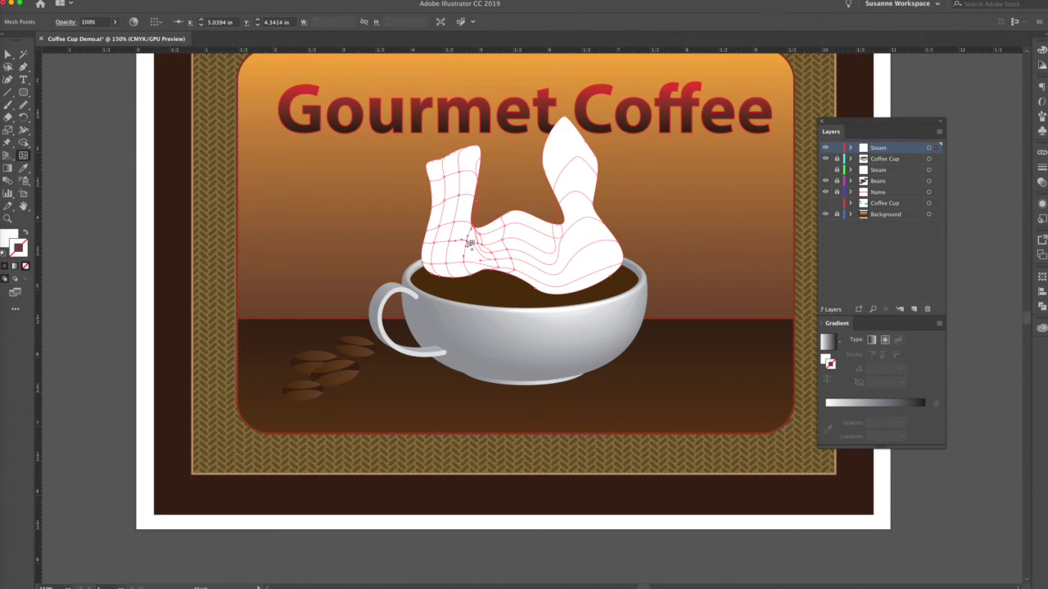
{"action": "left_click", "coordinate": [525, 244]}
{"action": "left_click", "coordinate": [548, 265]}
{"action": "left_click", "coordinate": [574, 261]}
{"action": "left_click", "coordinate": [598, 273]}
Step: Add mesh points up the steam's right column to complete the gradient mesh grid
{"action": "left_click", "coordinate": [592, 220]}
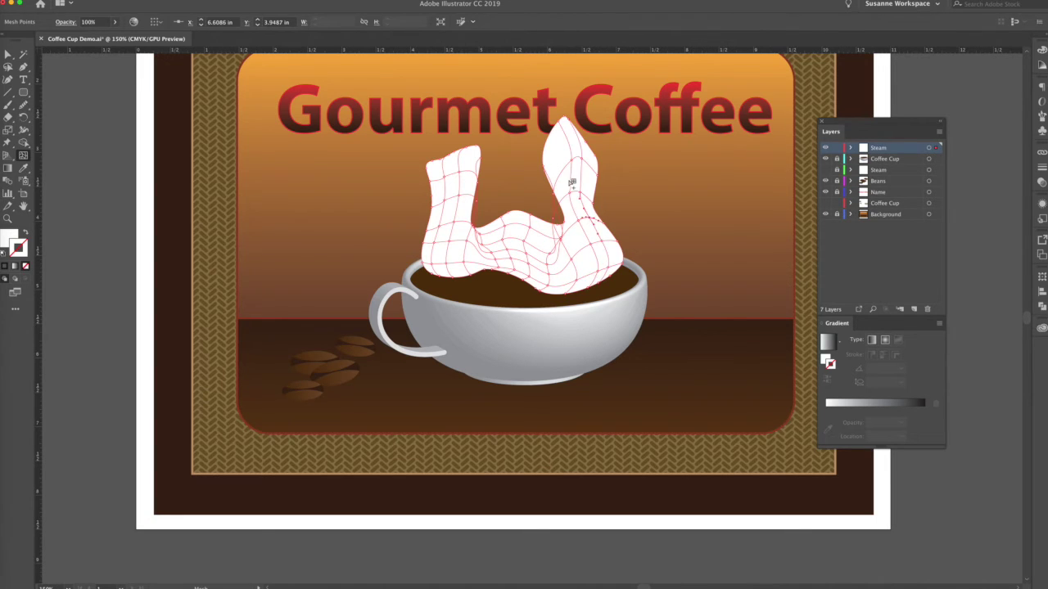
{"action": "left_click", "coordinate": [565, 174]}
{"action": "left_click", "coordinate": [594, 170]}
{"action": "left_click", "coordinate": [594, 170]}
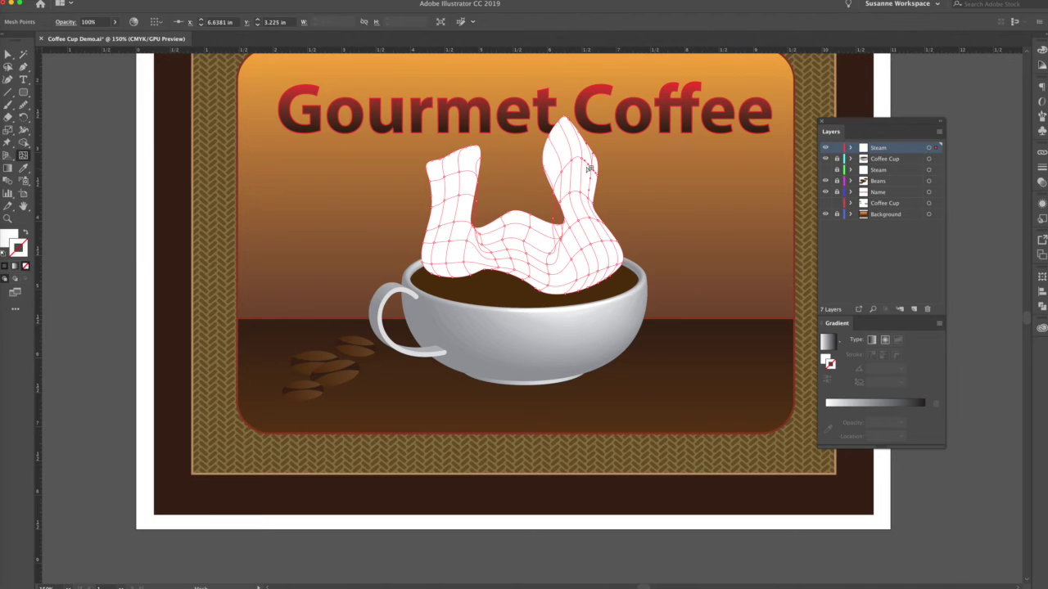
Step: Select the mesh points around the steam's outer edge and nudge them two steps right and one step up
{"action": "left_click", "coordinate": [12, 57]}
{"action": "left_click", "coordinate": [43, 55]}
{"action": "left_click", "coordinate": [476, 149]}
{"action": "left_click", "coordinate": [459, 153], "text": "shift"}
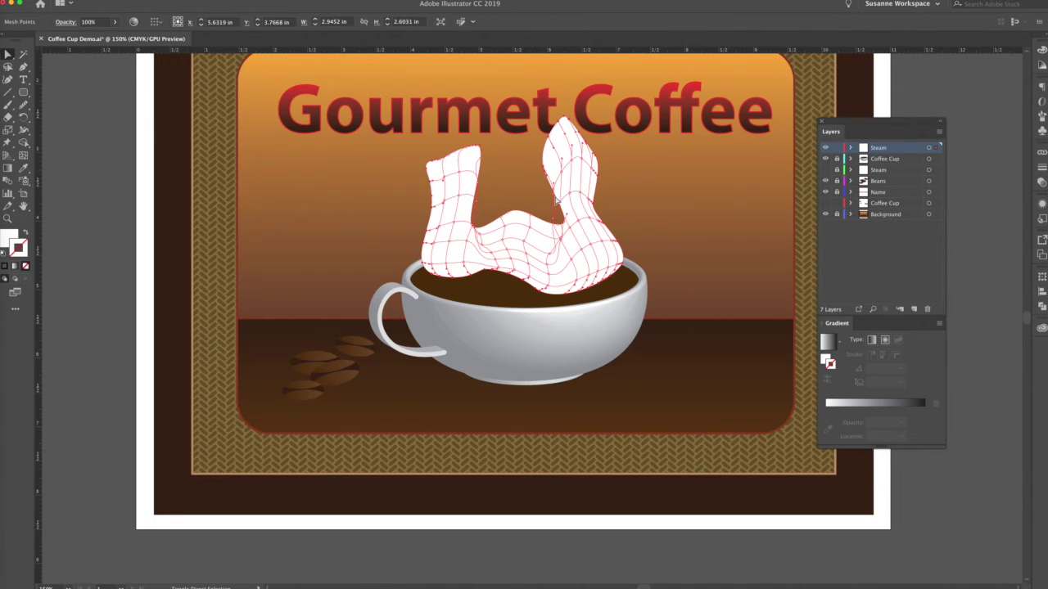
{"action": "key", "text": "Right"}
{"action": "key", "text": "Right"}
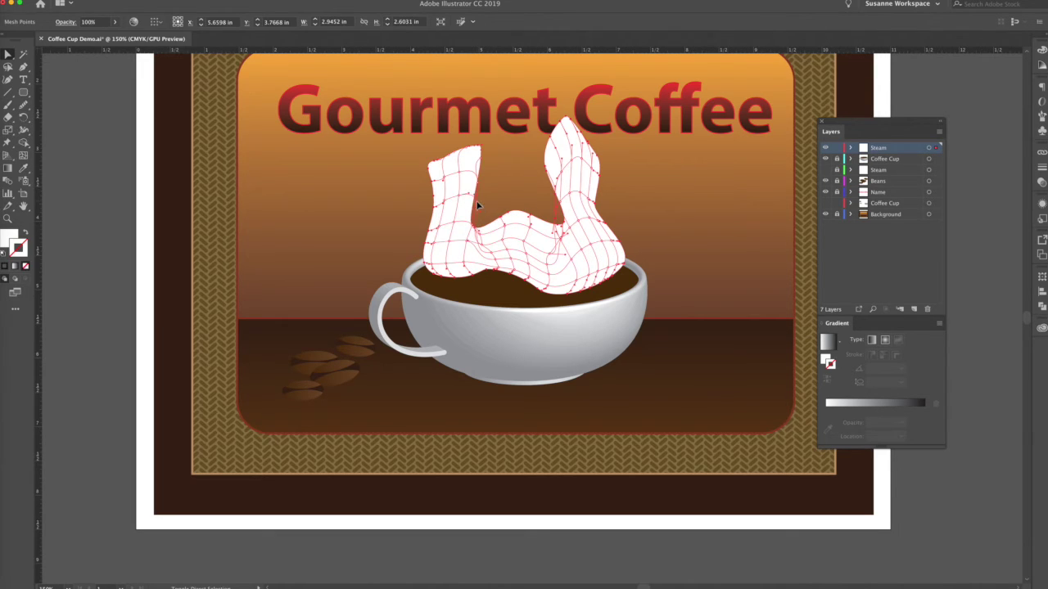
{"action": "key", "text": "Up"}
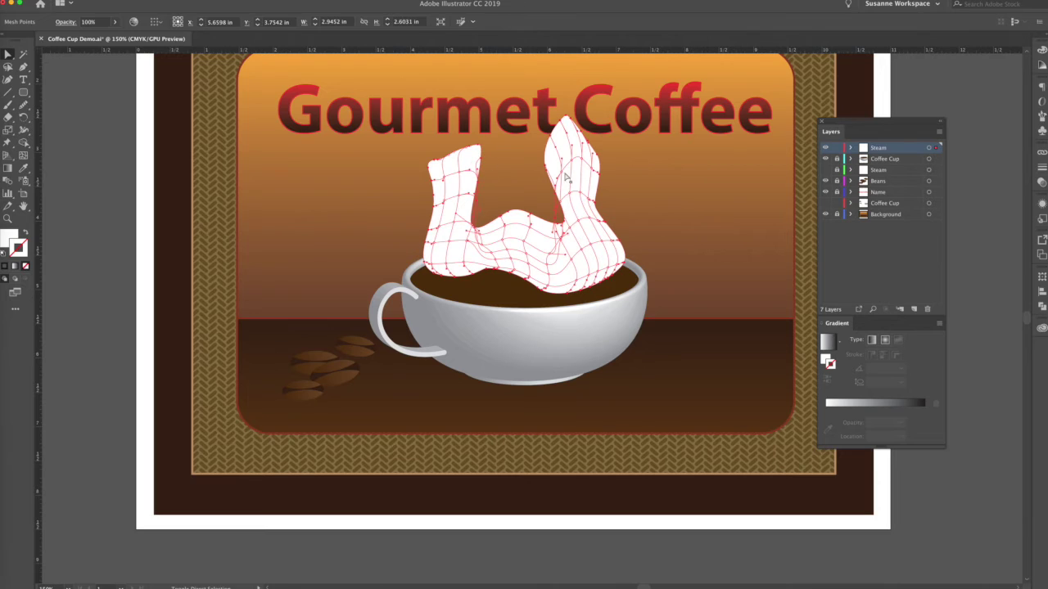
Step: Set the opacity of the selected outer-edge mesh points to 0%
{"action": "left_click", "coordinate": [1042, 182]}
{"action": "left_click", "coordinate": [1020, 163]}
{"action": "left_click_drag", "start_coordinate": [1019, 176], "coordinate": [948, 179]}
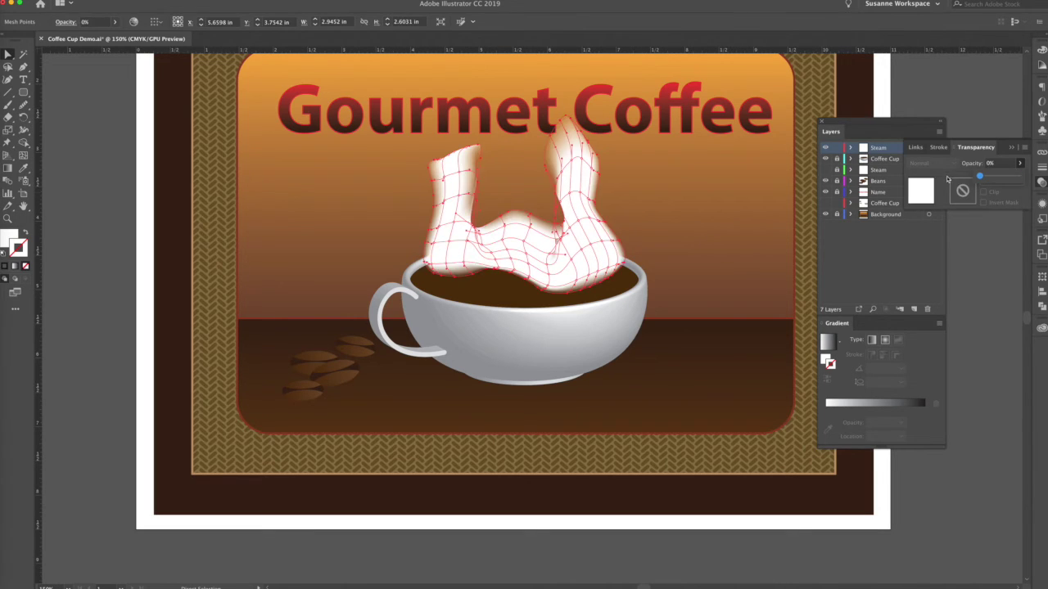
Step: Move the floating Layers and Gradient panels off the artwork and reopen the Transparency settings
{"action": "left_click_drag", "start_coordinate": [869, 128], "coordinate": [860, 246]}
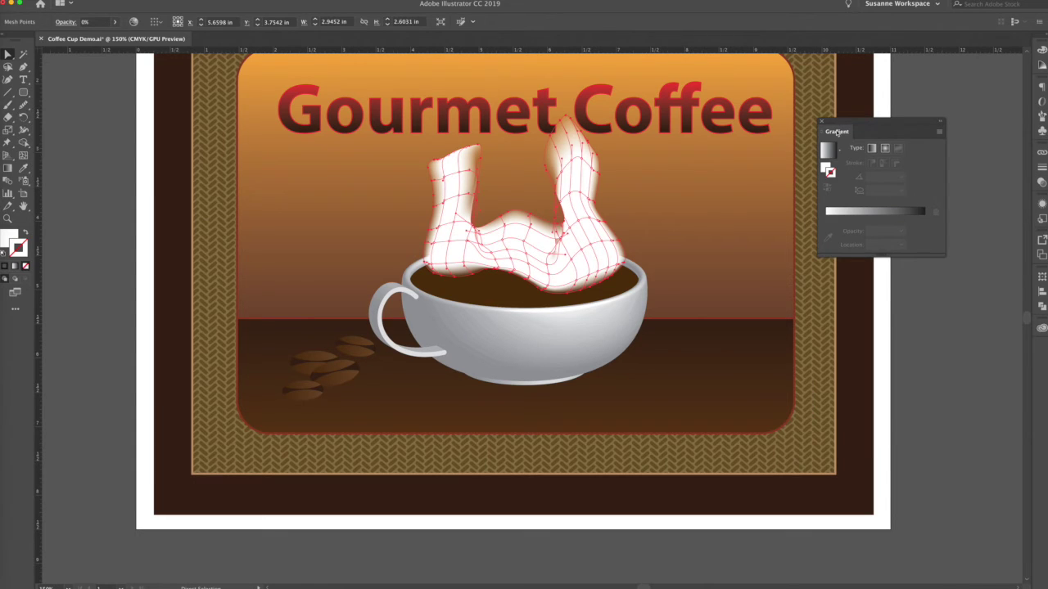
{"action": "left_click_drag", "start_coordinate": [837, 133], "coordinate": [1027, 205]}
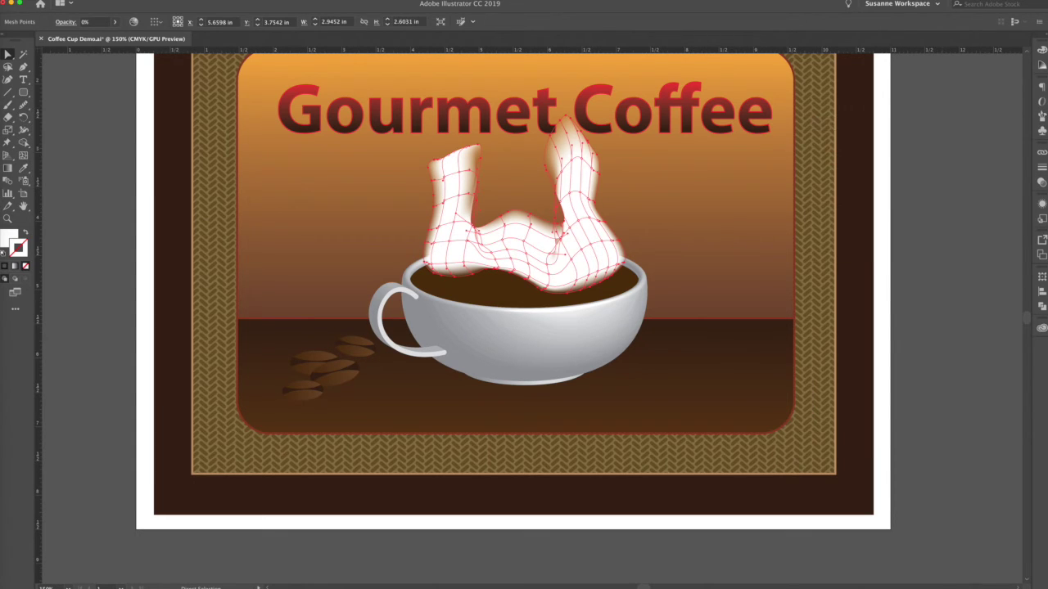
{"action": "left_click", "coordinate": [1041, 182]}
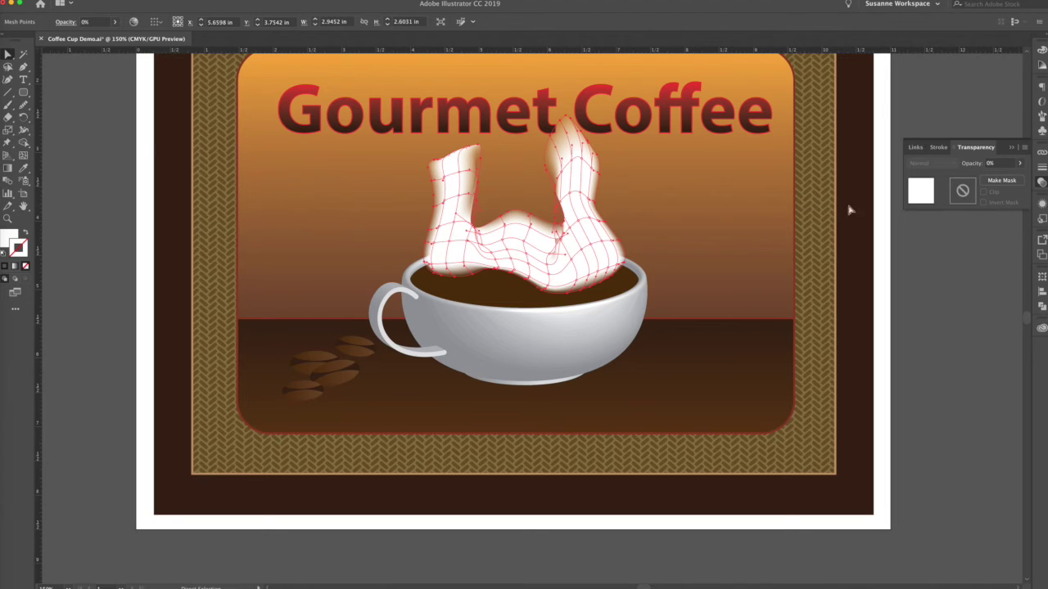
Step: Move the top-edge mesh point of the steam's left column slightly upward and deselect the mesh
{"action": "left_click", "coordinate": [553, 219]}
{"action": "left_click", "coordinate": [456, 148]}
{"action": "left_click_drag", "start_coordinate": [456, 148], "coordinate": [457, 141]}
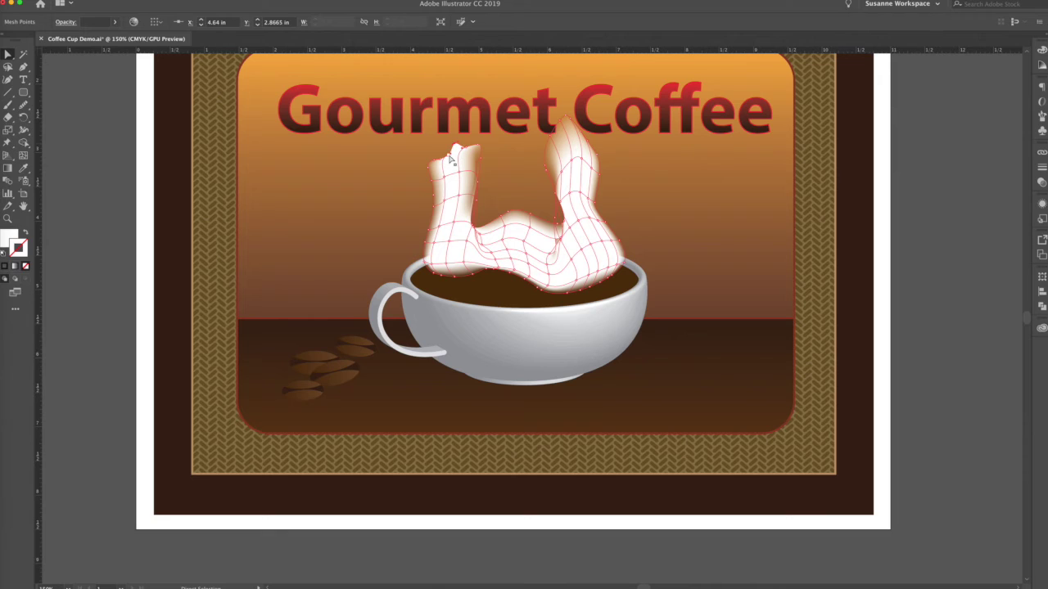
{"action": "left_click", "coordinate": [475, 154]}
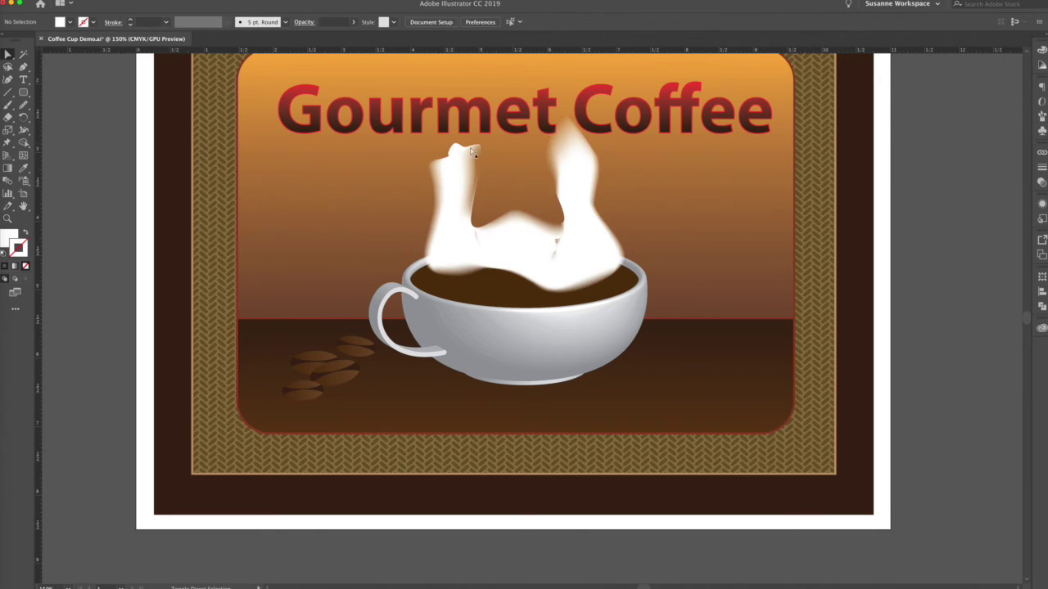
Step: Set the raised tip mesh point's opacity to 0% and float the Transparency panel beside the cup
{"action": "left_click", "coordinate": [456, 148]}
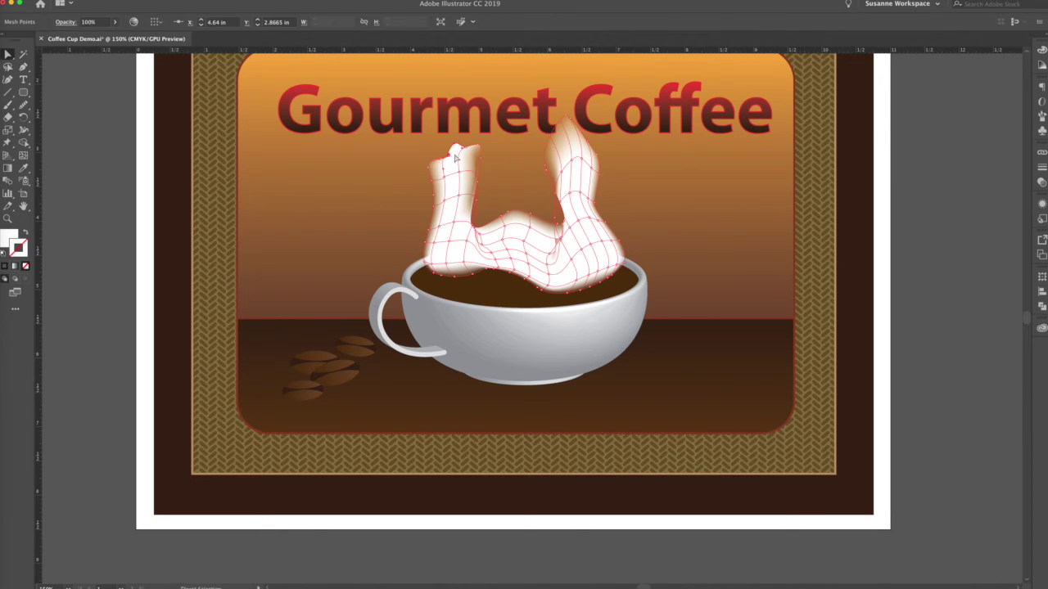
{"action": "left_click", "coordinate": [1041, 181]}
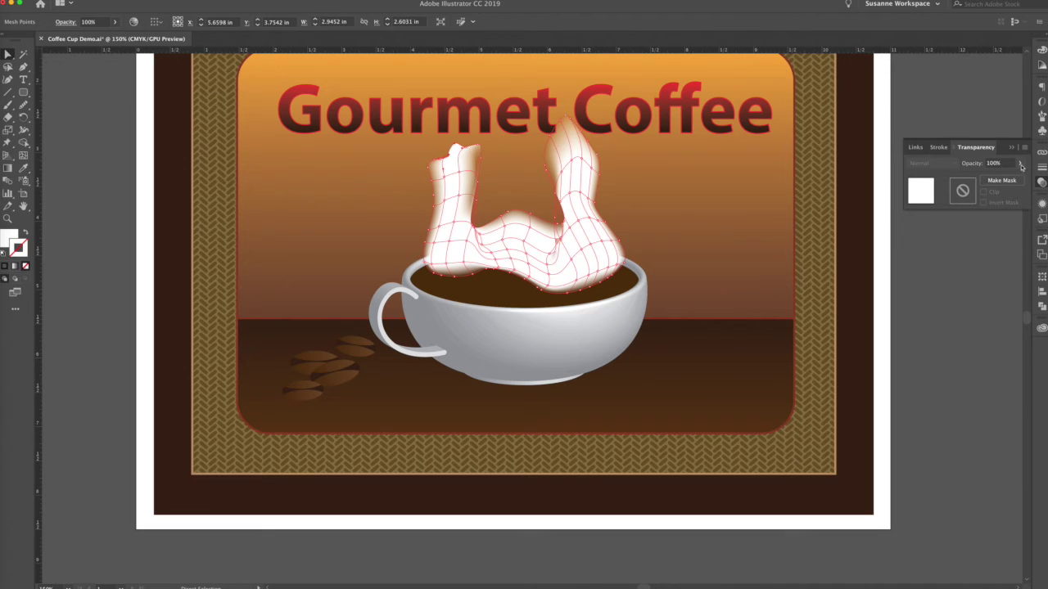
{"action": "left_click_drag", "start_coordinate": [974, 148], "coordinate": [743, 212]}
{"action": "left_click", "coordinate": [1011, 148]}
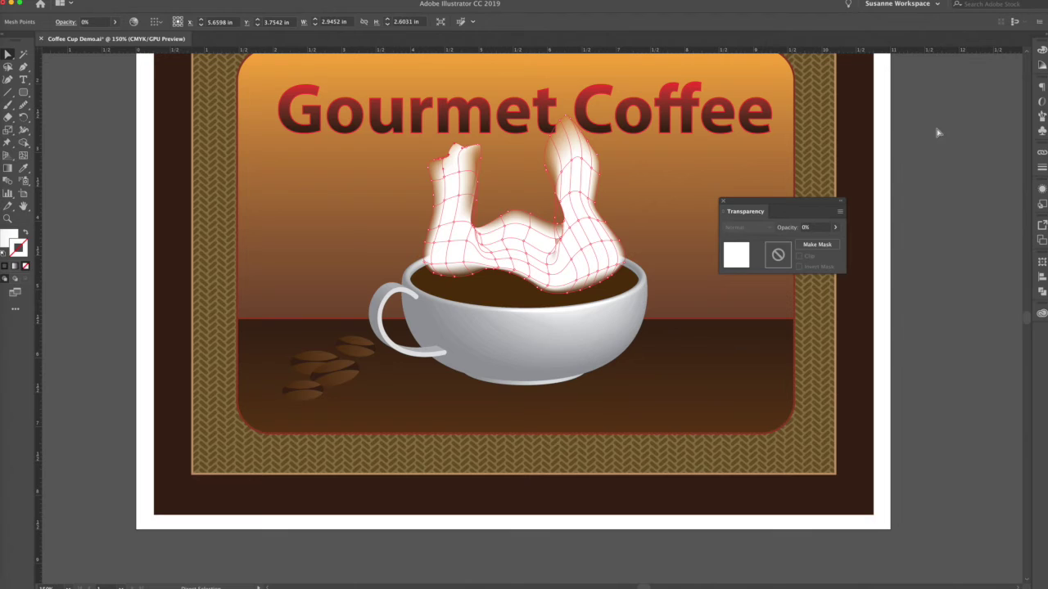
Step: Raise the neighbouring top-edge mesh point on the left column and lower the tip point's opacity to 0%
{"action": "left_click", "coordinate": [939, 133]}
{"action": "left_click", "coordinate": [449, 161]}
{"action": "left_click", "coordinate": [448, 169]}
{"action": "left_click_drag", "start_coordinate": [441, 161], "coordinate": [445, 153]}
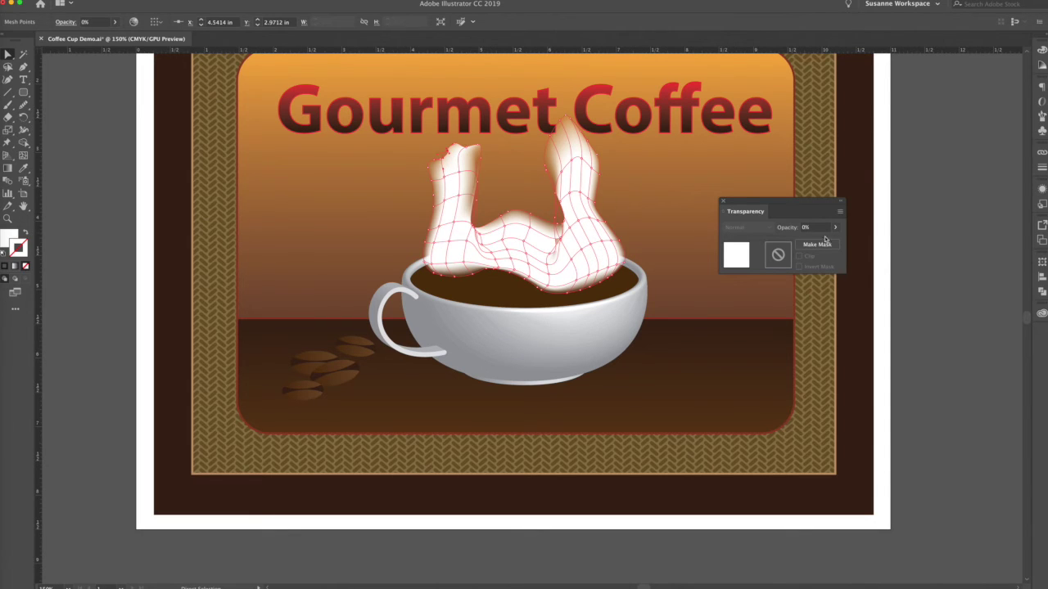
{"action": "left_click", "coordinate": [456, 147]}
{"action": "left_click", "coordinate": [835, 229]}
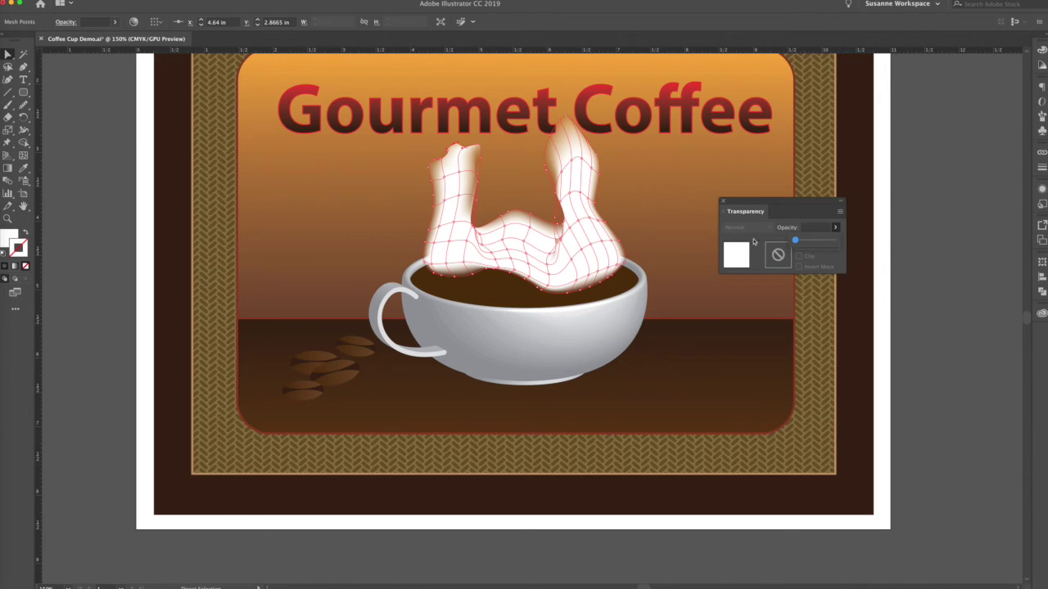
Step: Select several inner mesh points in the steam's left column and set their opacity to 0%
{"action": "left_click", "coordinate": [455, 193]}
{"action": "left_click", "coordinate": [459, 199]}
{"action": "left_click", "coordinate": [450, 248]}
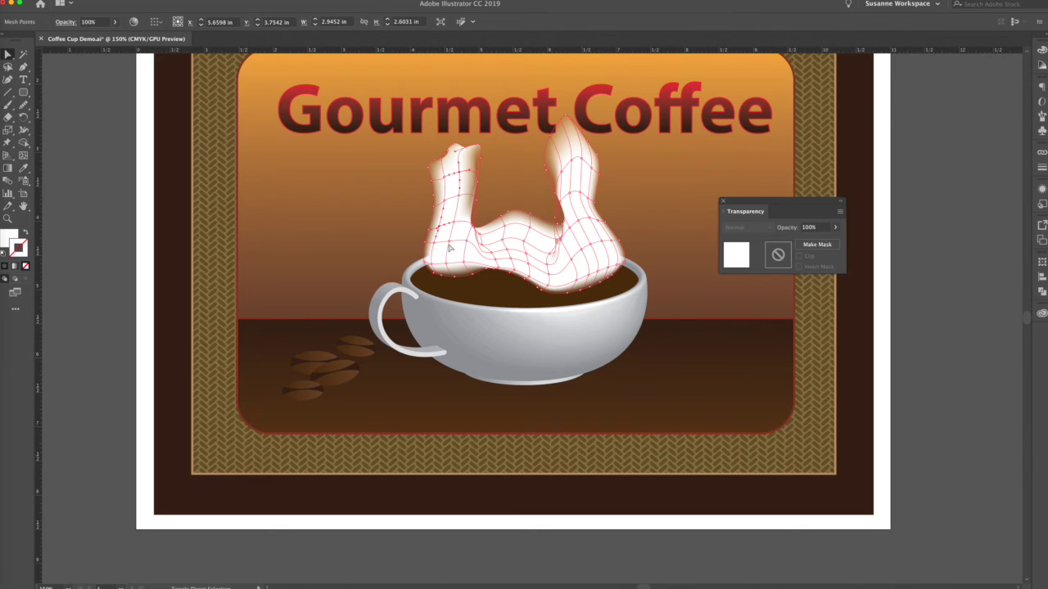
{"action": "left_click", "coordinate": [836, 227]}
{"action": "left_click", "coordinate": [794, 244]}
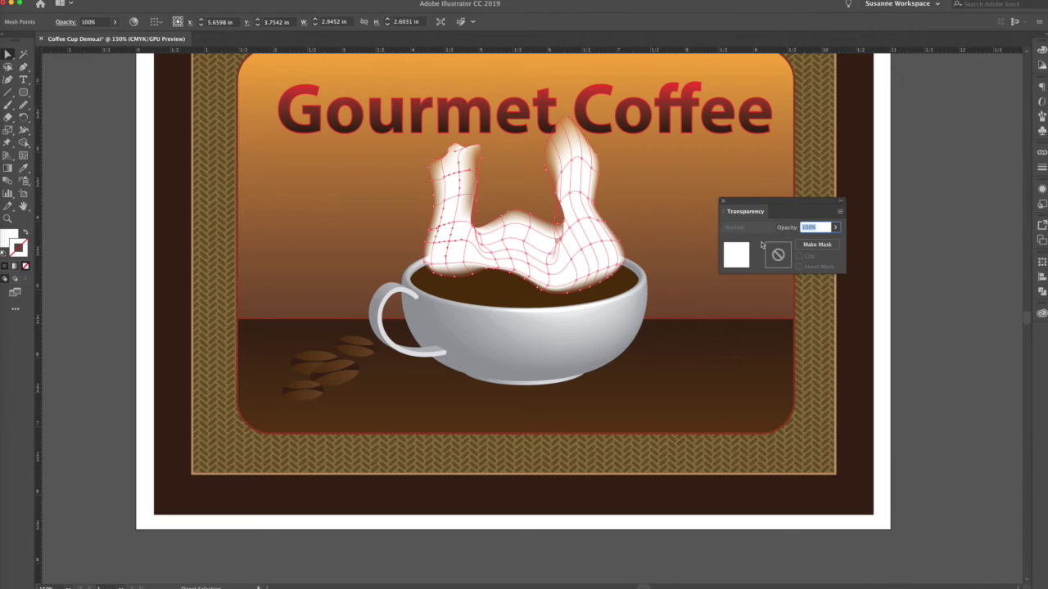
{"action": "left_click", "coordinate": [834, 228]}
{"action": "left_click", "coordinate": [793, 244]}
{"action": "left_click", "coordinate": [836, 228]}
{"action": "left_click_drag", "start_coordinate": [832, 242], "coordinate": [679, 237]}
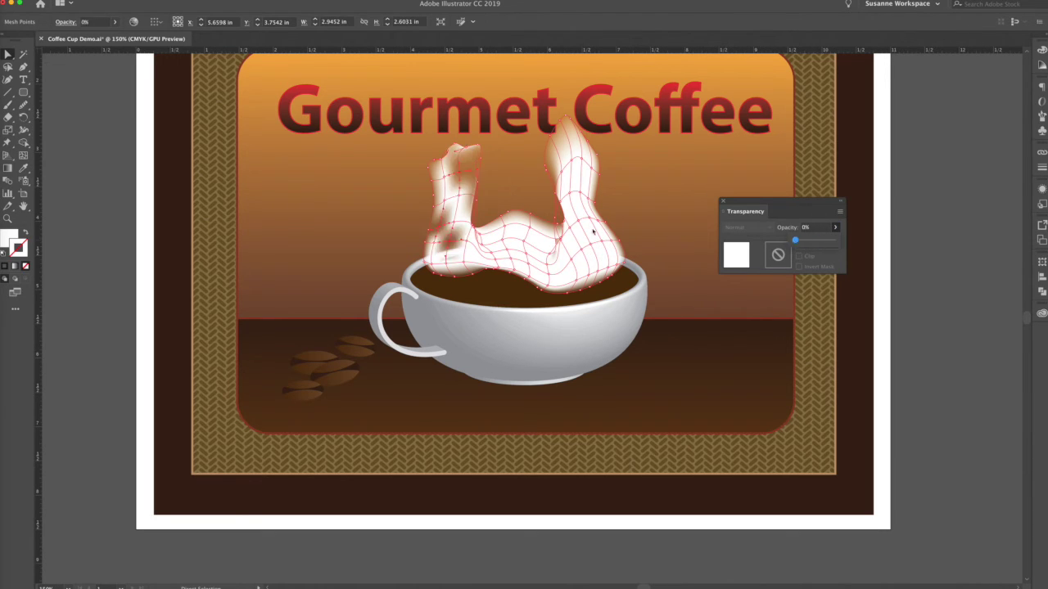
Step: Select scattered inner mesh points across the steam's middle and right column and set their opacity to 0%
{"action": "left_click", "coordinate": [507, 232]}
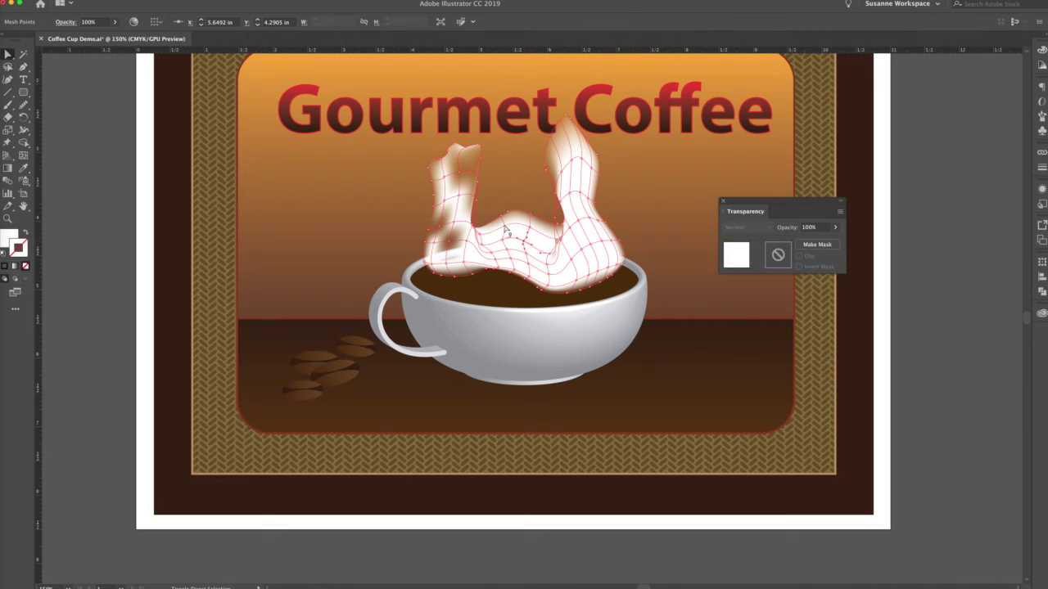
{"action": "left_click", "coordinate": [496, 245]}
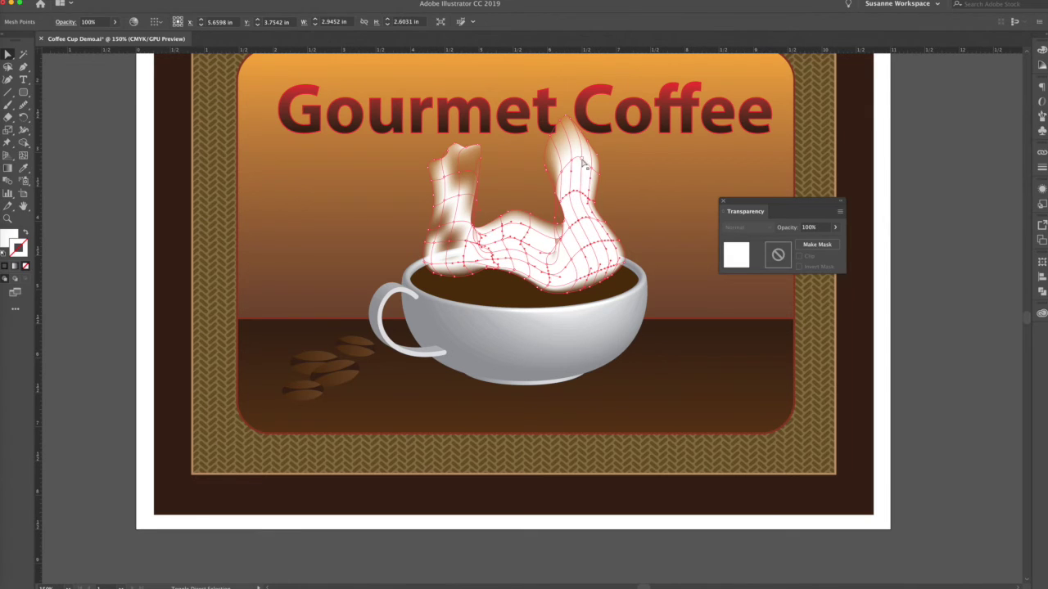
{"action": "left_click", "coordinate": [835, 226]}
{"action": "left_click_drag", "start_coordinate": [832, 240], "coordinate": [759, 239]}
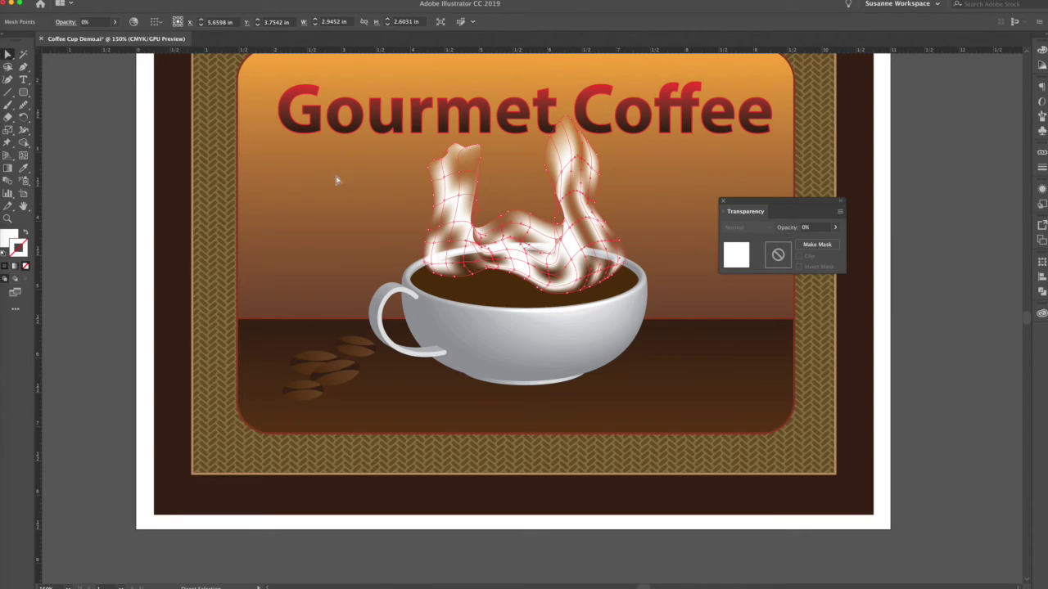
Step: Select the whole steam mesh, set its overall opacity to 61%, and deselect it
{"action": "left_click", "coordinate": [95, 91]}
{"action": "left_click", "coordinate": [553, 279]}
{"action": "left_click", "coordinate": [835, 226]}
{"action": "left_click_drag", "start_coordinate": [823, 240], "coordinate": [807, 241]}
{"action": "left_click_drag", "start_coordinate": [8, 54], "coordinate": [53, 82]}
{"action": "left_click", "coordinate": [542, 250]}
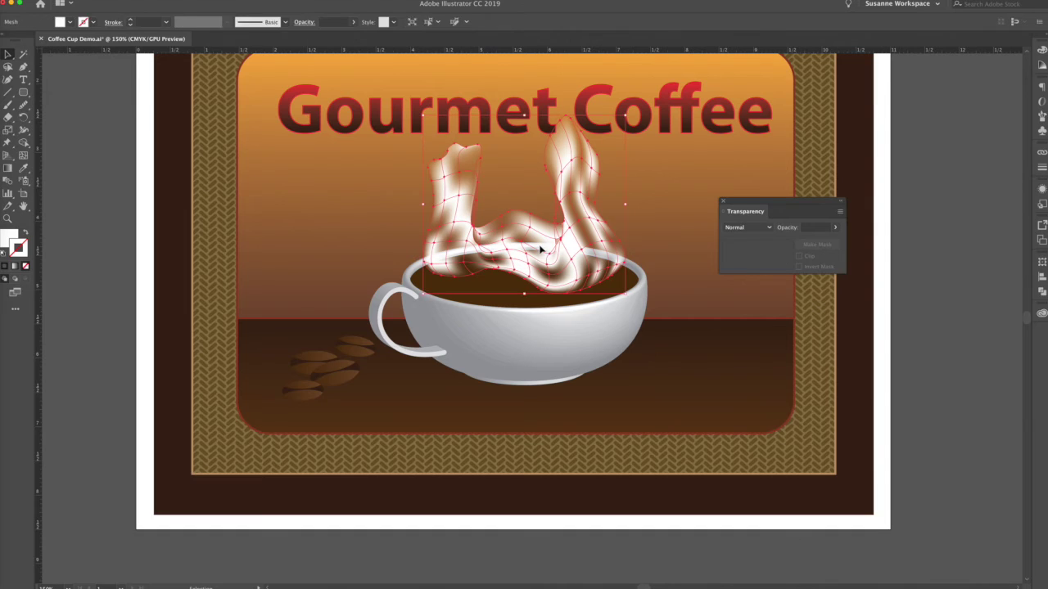
{"action": "left_click", "coordinate": [837, 228]}
{"action": "left_click_drag", "start_coordinate": [818, 240], "coordinate": [821, 241]}
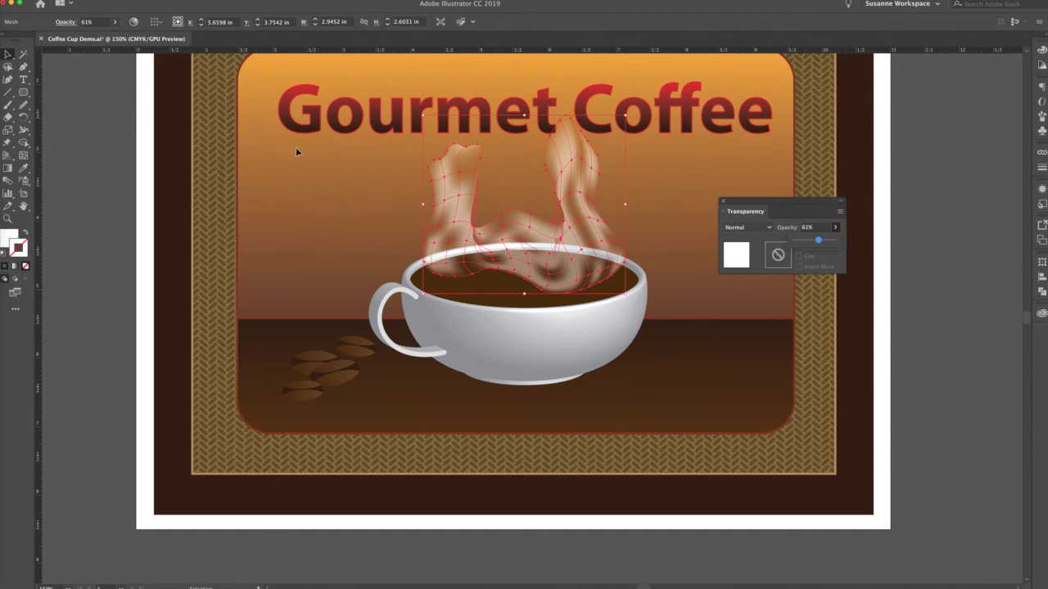
{"action": "left_click", "coordinate": [86, 102]}
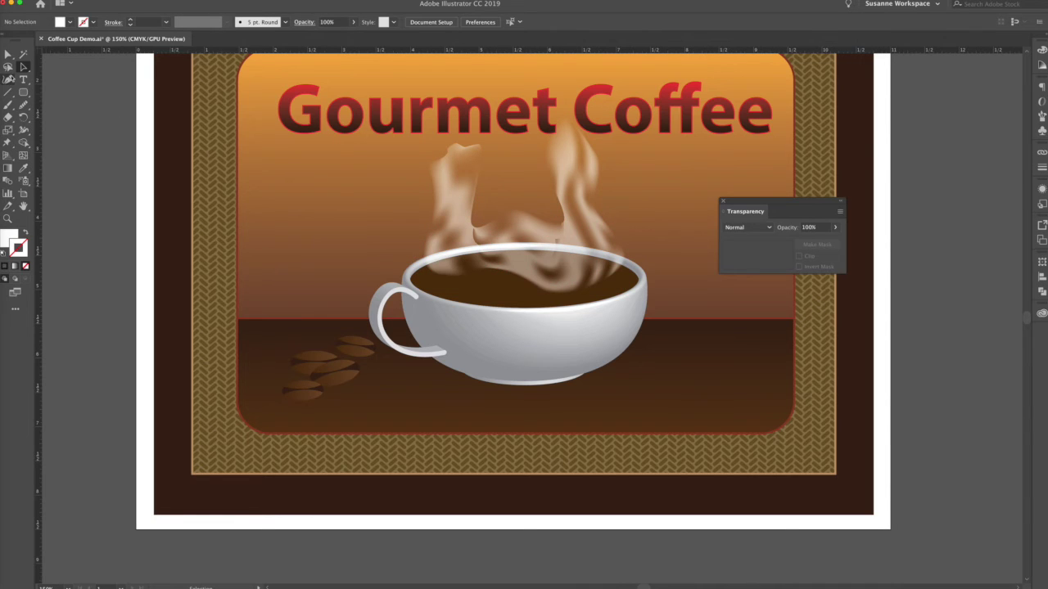
Step: Draw a closed, wavy white steam shape with the Pen tool between the two steam columns, rising from the coffee
{"action": "left_click", "coordinate": [22, 70]}
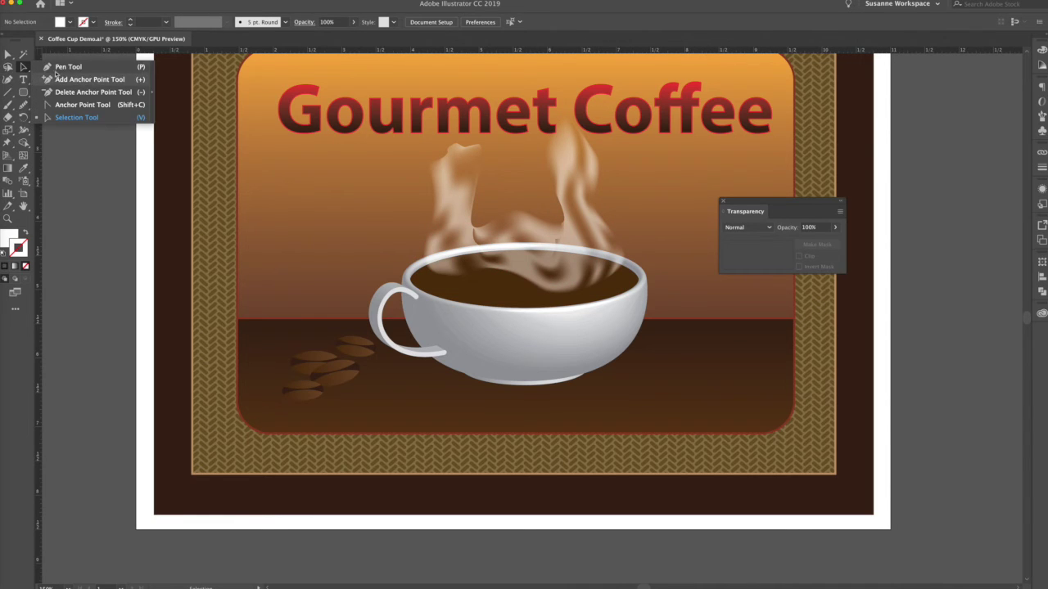
{"action": "left_click", "coordinate": [68, 66]}
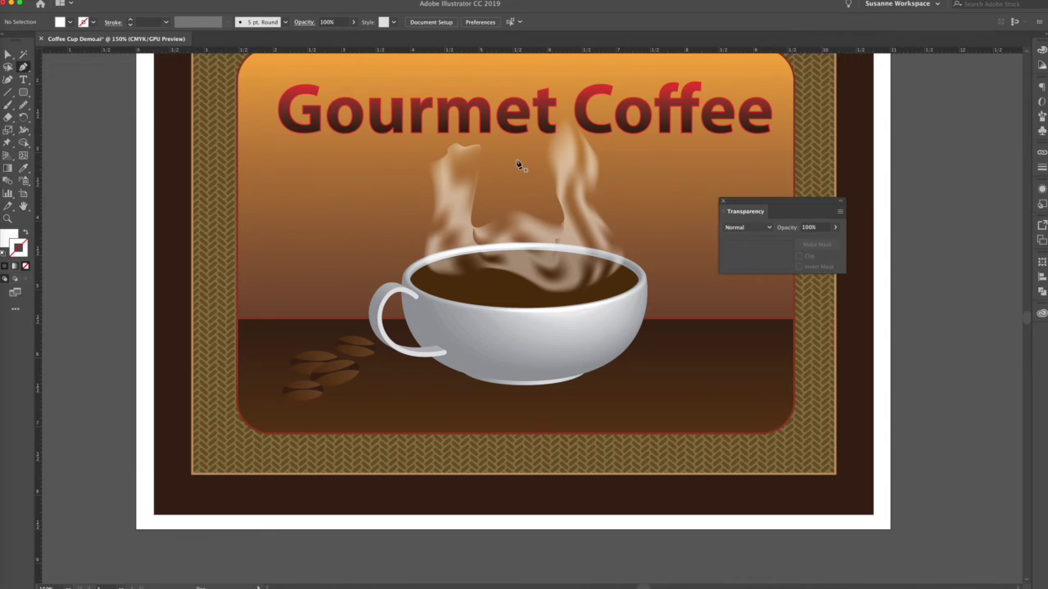
{"action": "left_click", "coordinate": [516, 162]}
{"action": "left_click_drag", "start_coordinate": [491, 219], "coordinate": [494, 233]}
{"action": "left_click_drag", "start_coordinate": [497, 245], "coordinate": [512, 290]}
{"action": "left_click_drag", "start_coordinate": [530, 289], "coordinate": [546, 282]}
{"action": "left_click_drag", "start_coordinate": [563, 259], "coordinate": [561, 244]}
{"action": "left_click_drag", "start_coordinate": [538, 194], "coordinate": [505, 182]}
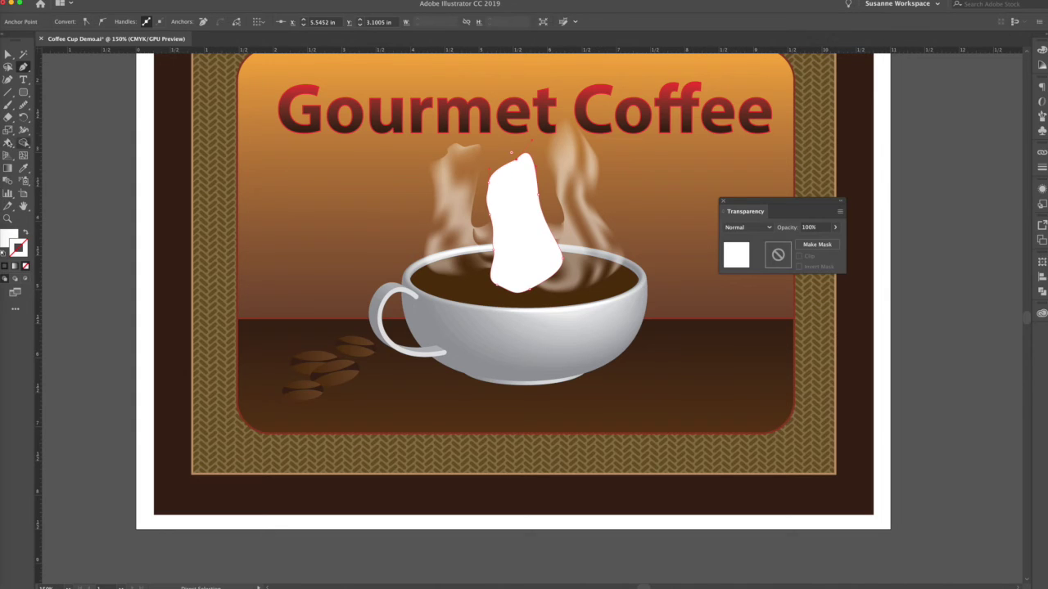
Step: Add a gradient mesh of several rows and columns to the new middle steam shape with the Mesh tool
{"action": "left_click", "coordinate": [23, 155]}
{"action": "left_click", "coordinate": [506, 216]}
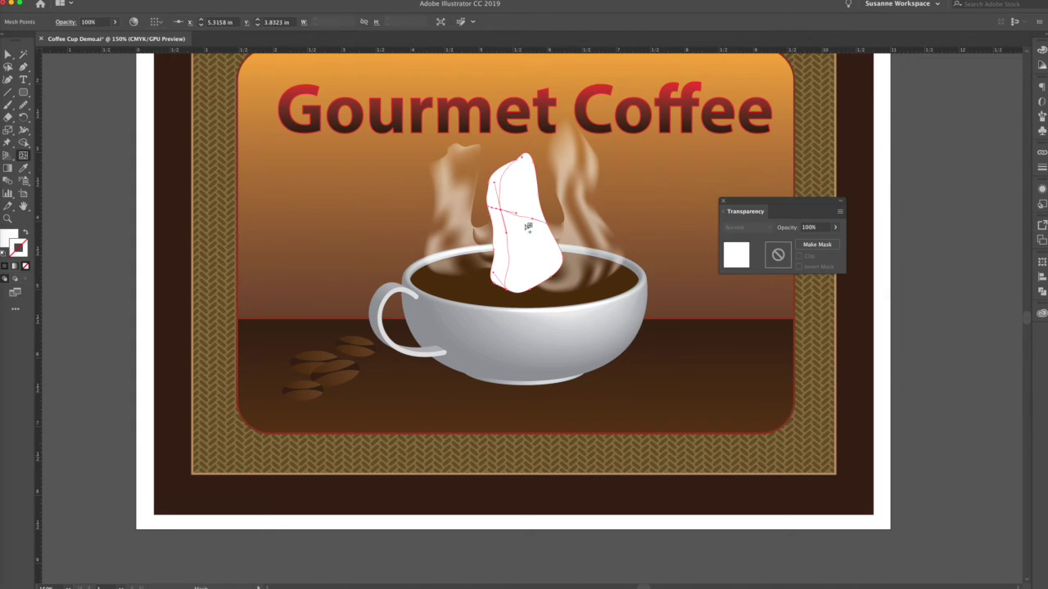
{"action": "left_click", "coordinate": [524, 197]}
{"action": "left_click", "coordinate": [554, 248]}
{"action": "left_click", "coordinate": [523, 248]}
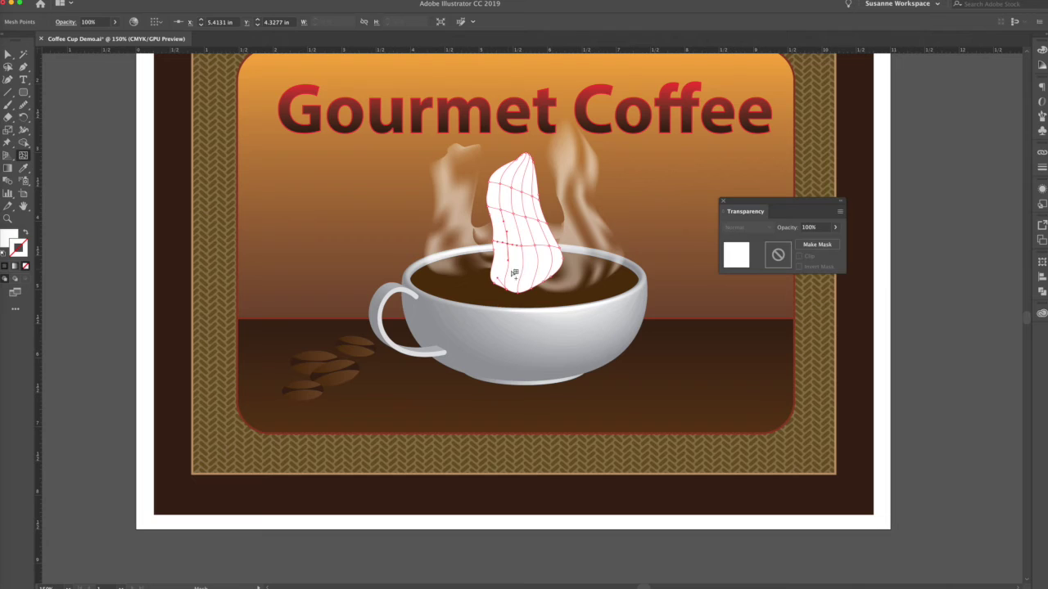
{"action": "left_click", "coordinate": [541, 275]}
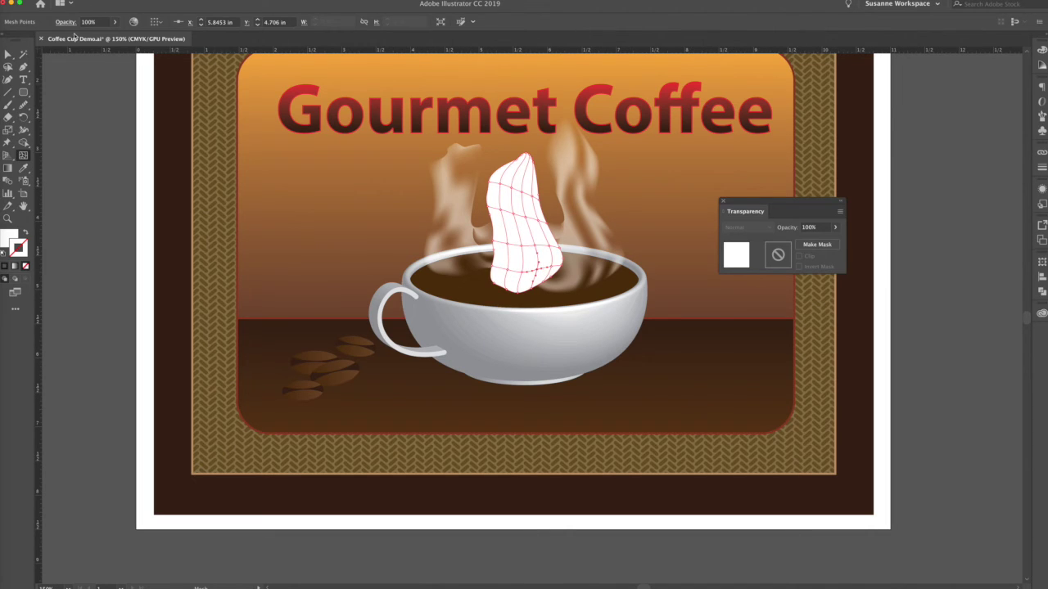
Step: Set the middle steam shape's edge mesh points and scattered inner mesh points to 0% opacity
{"action": "left_click", "coordinate": [12, 59]}
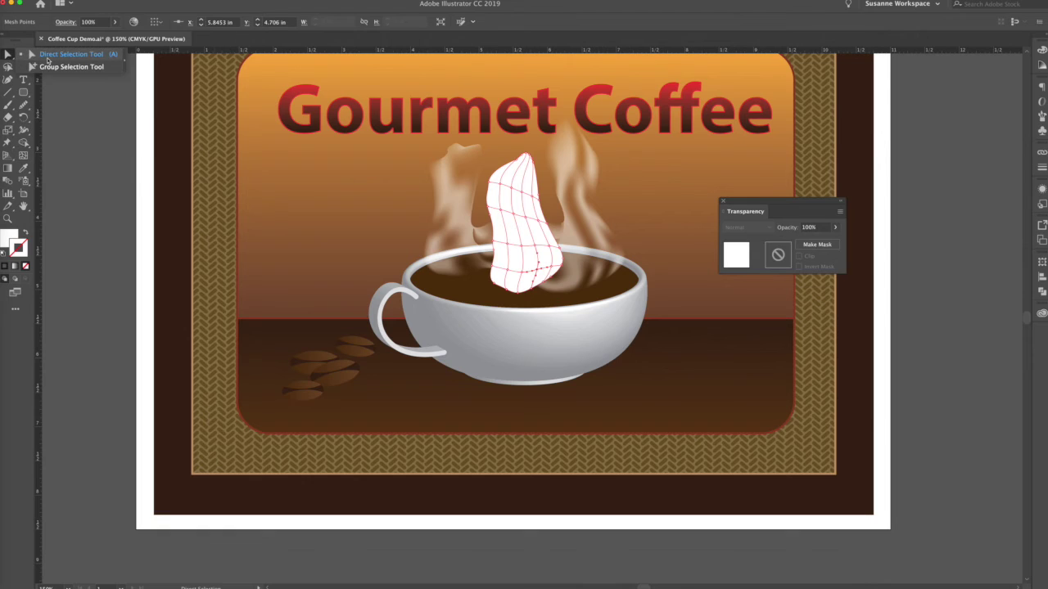
{"action": "left_click", "coordinate": [71, 54]}
{"action": "left_click", "coordinate": [534, 166]}
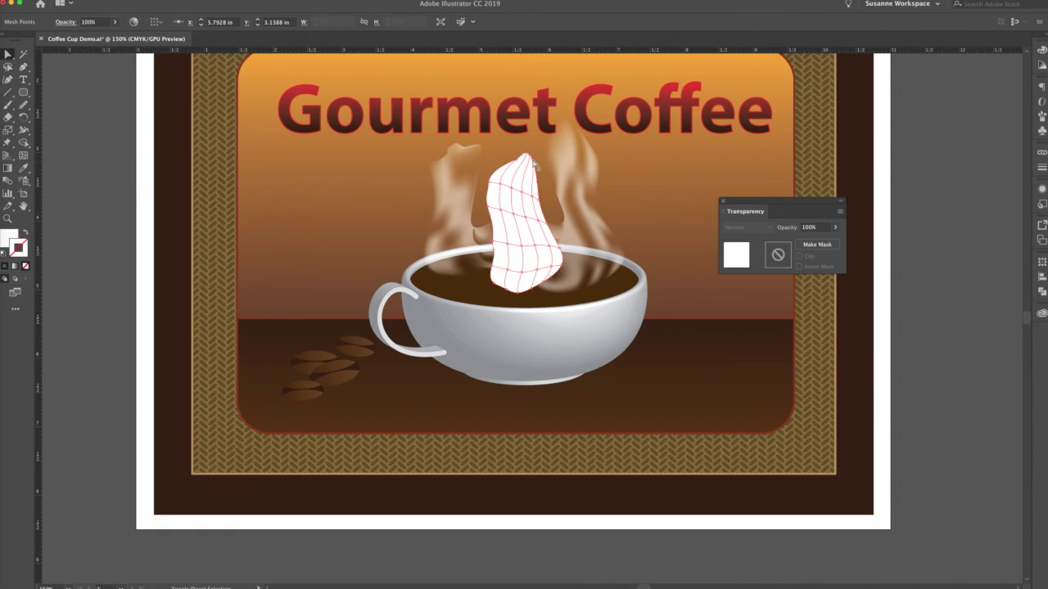
{"action": "left_click", "coordinate": [531, 157], "text": "shift"}
{"action": "left_click", "coordinate": [526, 155], "text": "shift"}
{"action": "left_click", "coordinate": [521, 157], "text": "shift"}
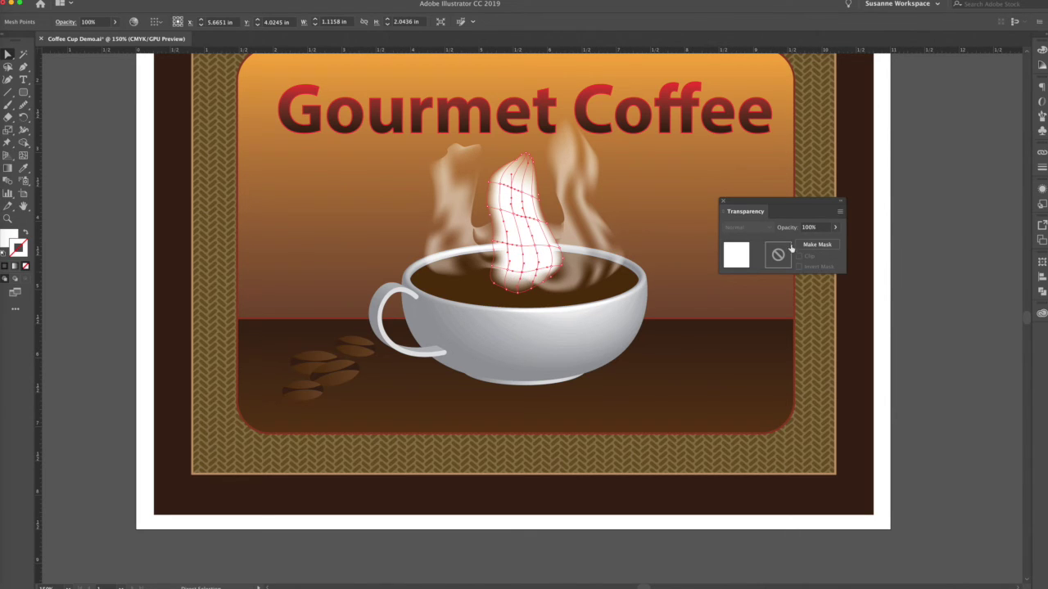
{"action": "left_click_drag", "start_coordinate": [835, 227], "coordinate": [794, 241]}
{"action": "left_click", "coordinate": [114, 109]}
Step: Select the whole middle steam shape and set its overall opacity to 55%
{"action": "left_click", "coordinate": [541, 237]}
{"action": "left_click_drag", "start_coordinate": [23, 55], "coordinate": [35, 70]}
{"action": "left_click", "coordinate": [7, 56]}
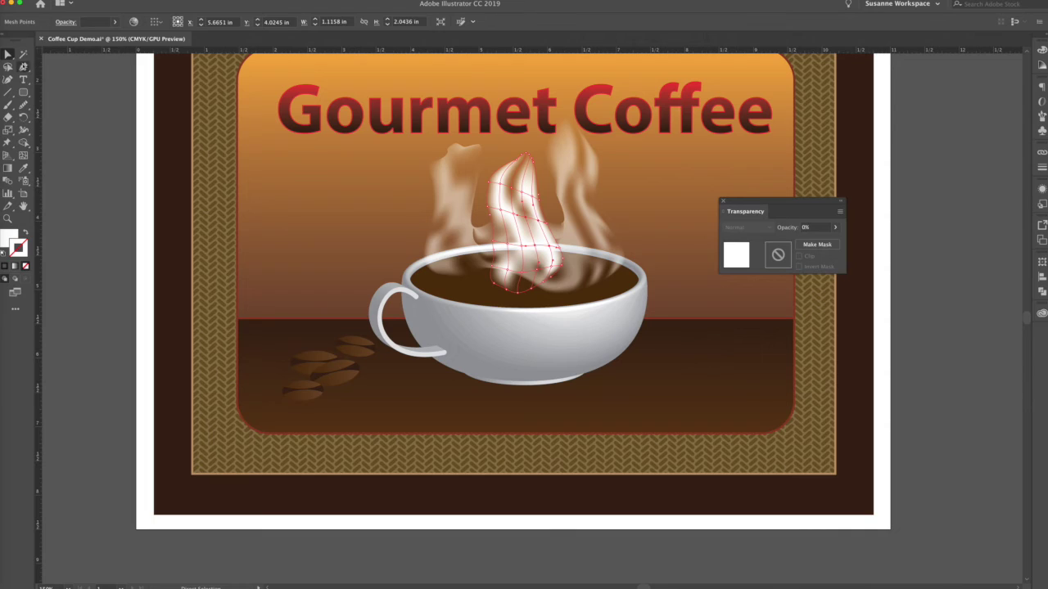
{"action": "left_click", "coordinate": [23, 56]}
{"action": "left_click_drag", "start_coordinate": [23, 67], "coordinate": [69, 119]}
{"action": "left_click", "coordinate": [835, 226]}
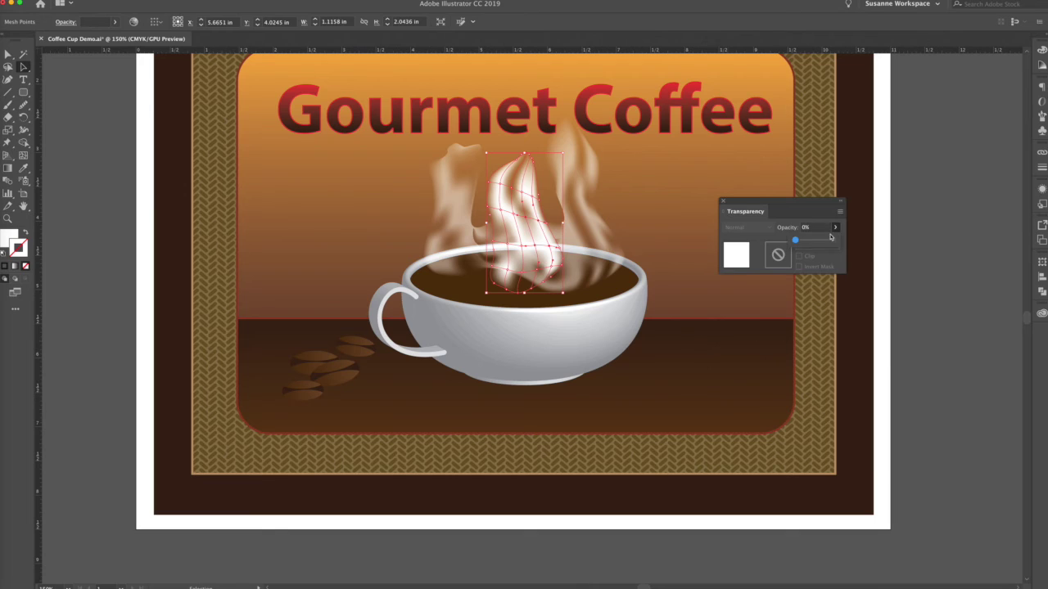
{"action": "left_click_drag", "start_coordinate": [796, 241], "coordinate": [804, 241]}
{"action": "left_click", "coordinate": [651, 232]}
{"action": "left_click", "coordinate": [505, 227]}
{"action": "left_click", "coordinate": [835, 228]}
{"action": "left_click_drag", "start_coordinate": [806, 243], "coordinate": [818, 244]}
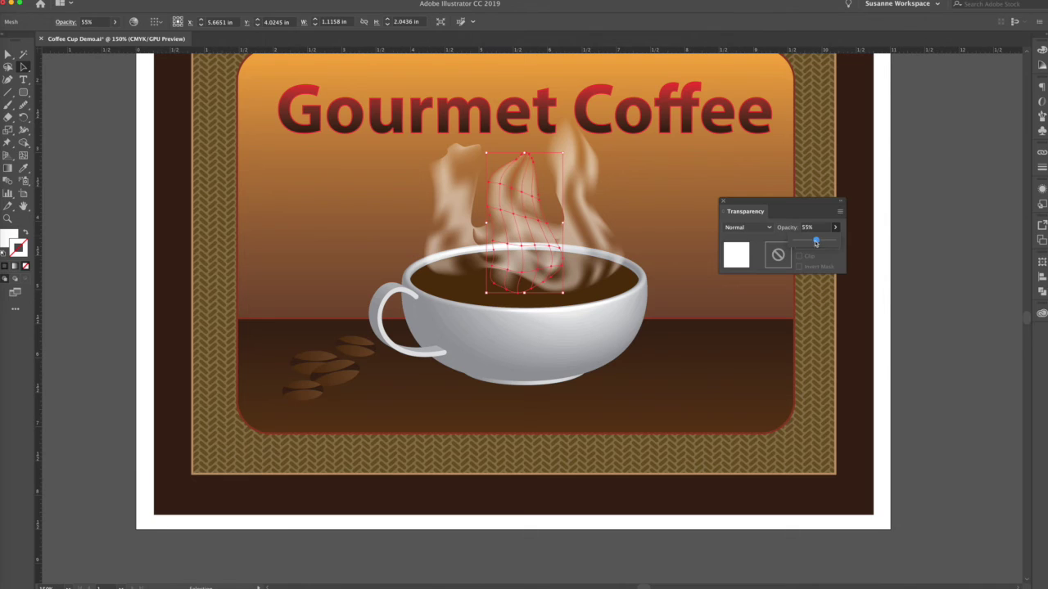
Step: Set the larger two-column steam mesh's opacity to 43%, deselect it, and dock the Transparency panel
{"action": "left_click", "coordinate": [705, 290]}
{"action": "left_click", "coordinate": [468, 233]}
{"action": "left_click", "coordinate": [835, 228]}
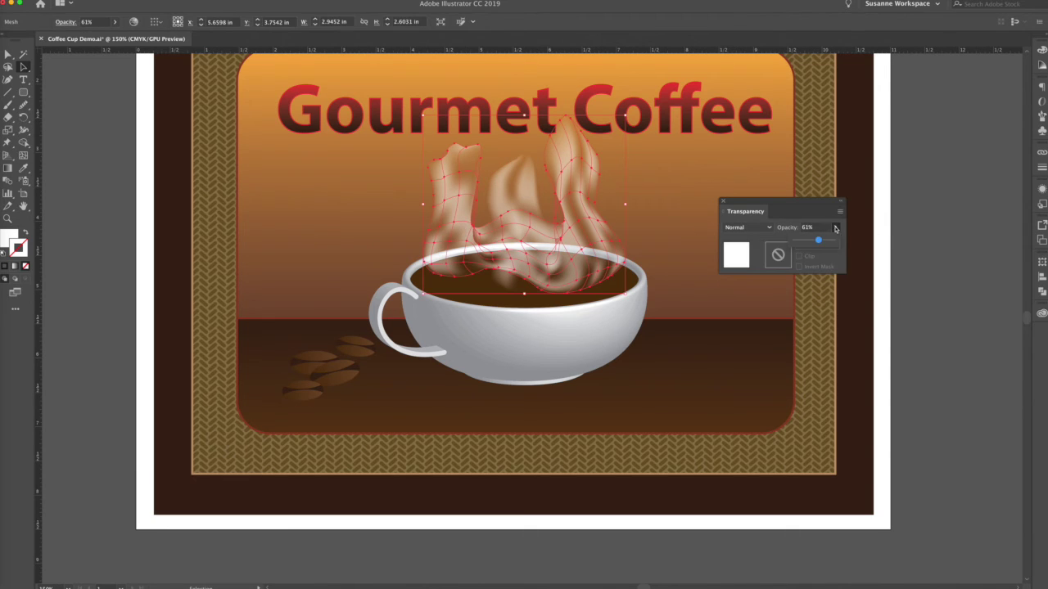
{"action": "left_click", "coordinate": [808, 242]}
{"action": "left_click", "coordinate": [745, 318]}
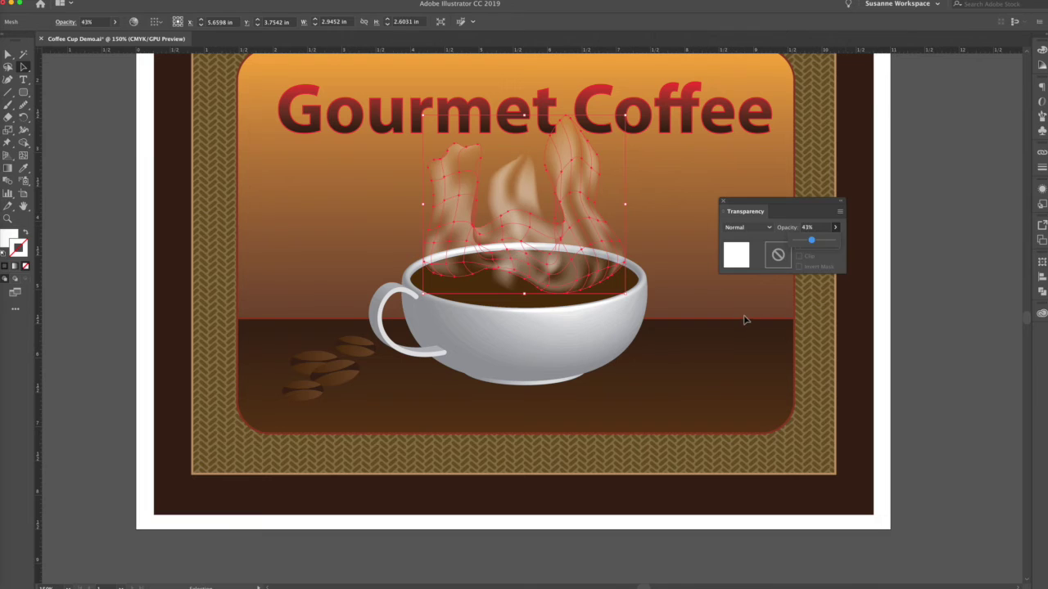
{"action": "key", "text": "super+minus"}
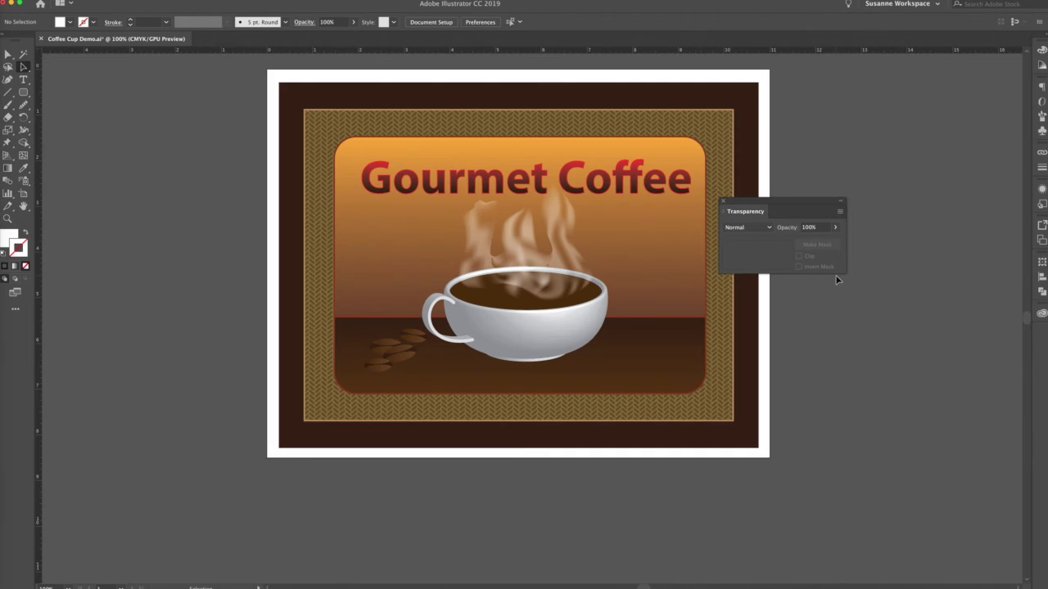
{"action": "left_click_drag", "start_coordinate": [737, 203], "coordinate": [1042, 189]}
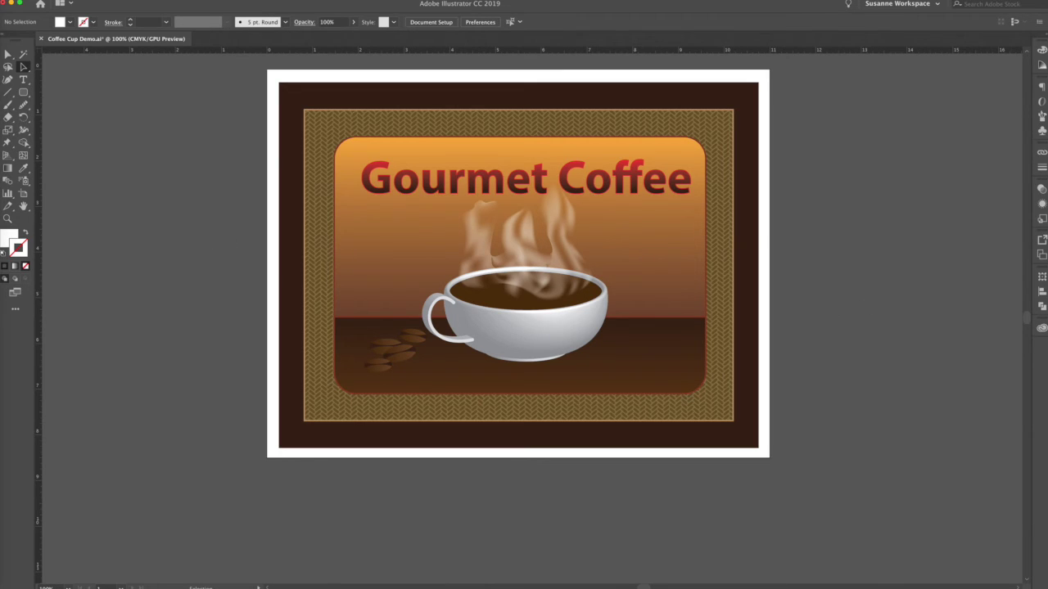
Step: Draw a white ellipse about 0.78 by 0.46 in and place it beside the coffee beans, below the cup handle
{"action": "left_click", "coordinate": [23, 92]}
{"action": "left_click", "coordinate": [62, 106]}
{"action": "left_click_drag", "start_coordinate": [142, 229], "coordinate": [177, 248]}
{"action": "key", "text": "v"}
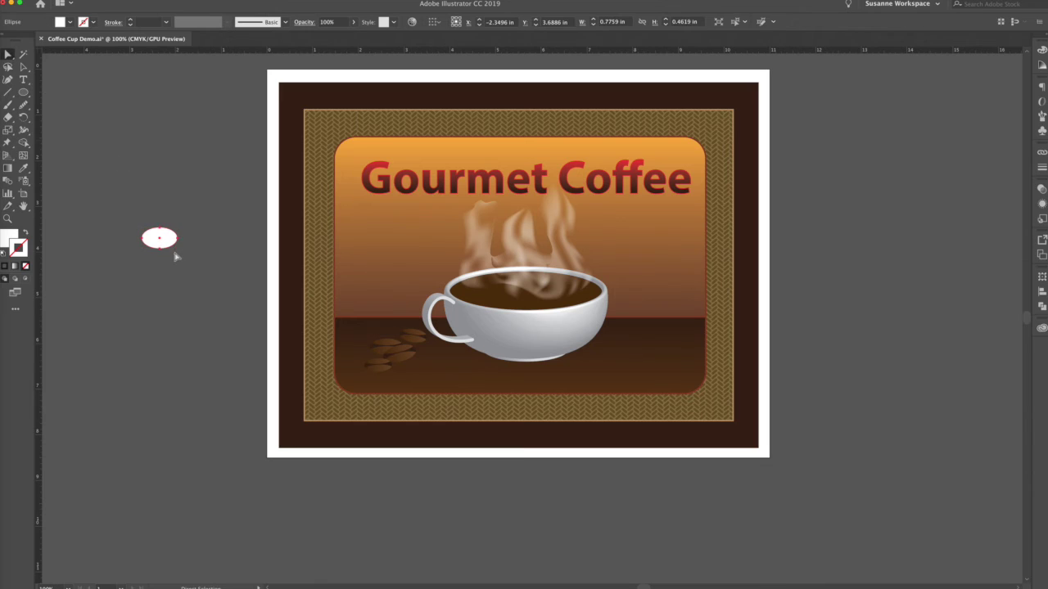
{"action": "left_click_drag", "start_coordinate": [474, 388], "coordinate": [462, 377]}
Step: Duplicate the white ellipse above and below so both copies overlap it and meet at its centre
{"action": "key", "text": "super+equal"}
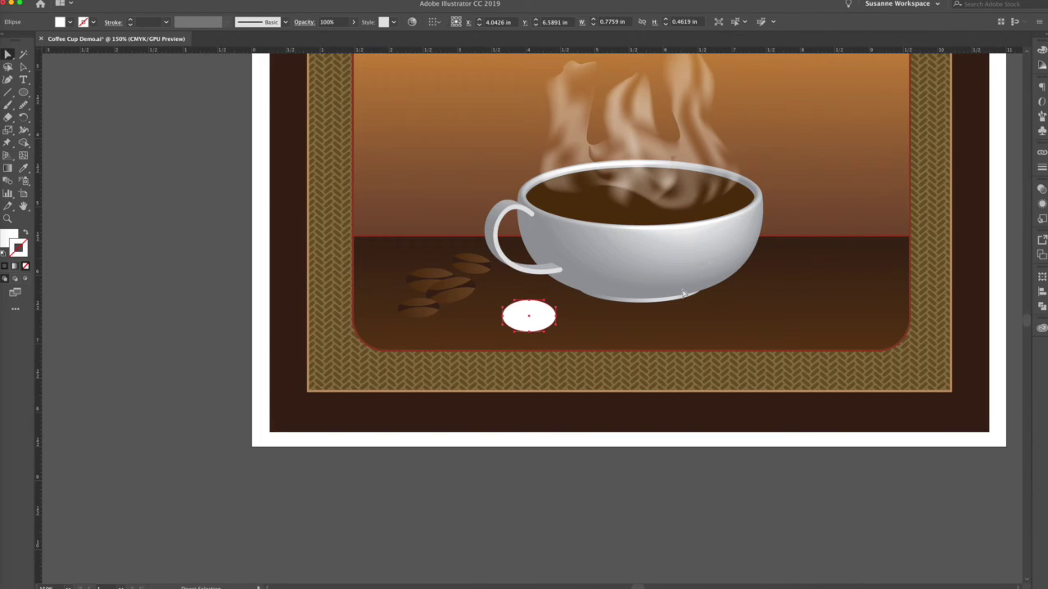
{"action": "left_click_drag", "start_coordinate": [547, 312], "coordinate": [538, 337]}
{"action": "left_click", "coordinate": [553, 318]}
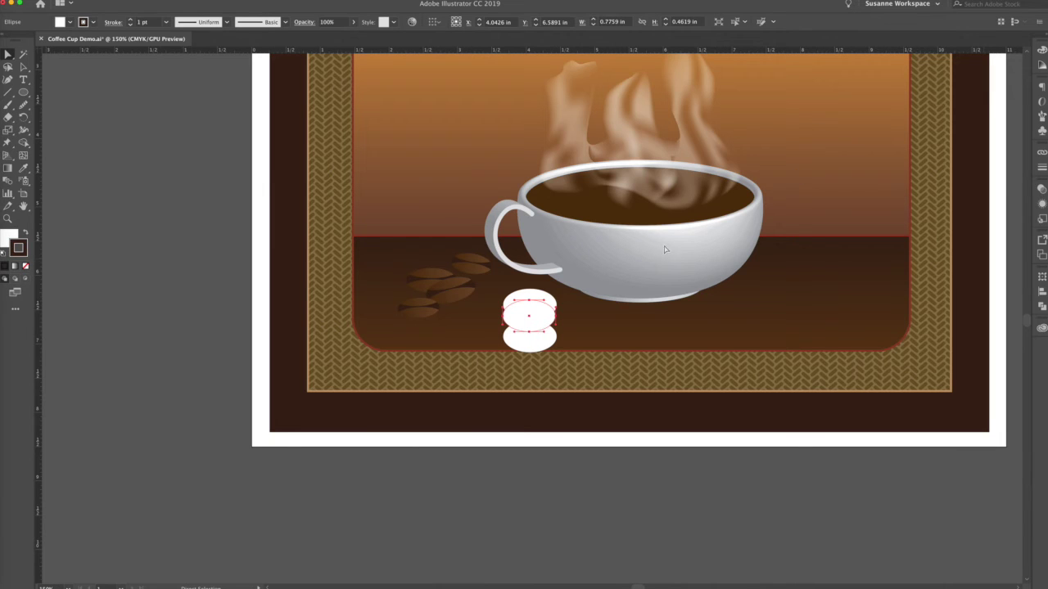
Step: Fill the middle ellipse with very dark brown and the upper and lower ellipses with a lighter brown
{"action": "double_click", "coordinate": [12, 234]}
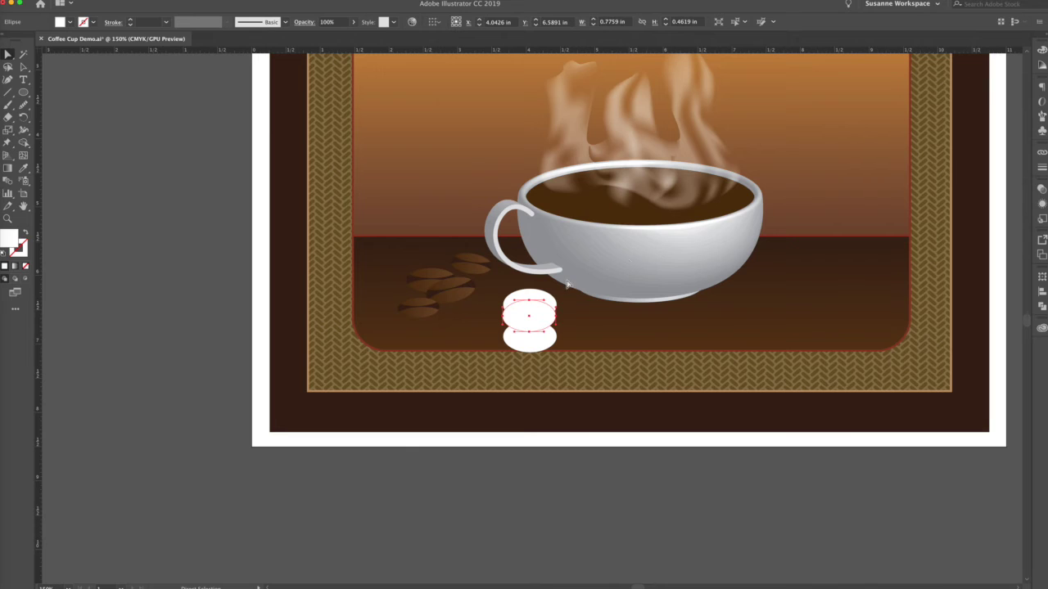
{"action": "key", "text": "Return"}
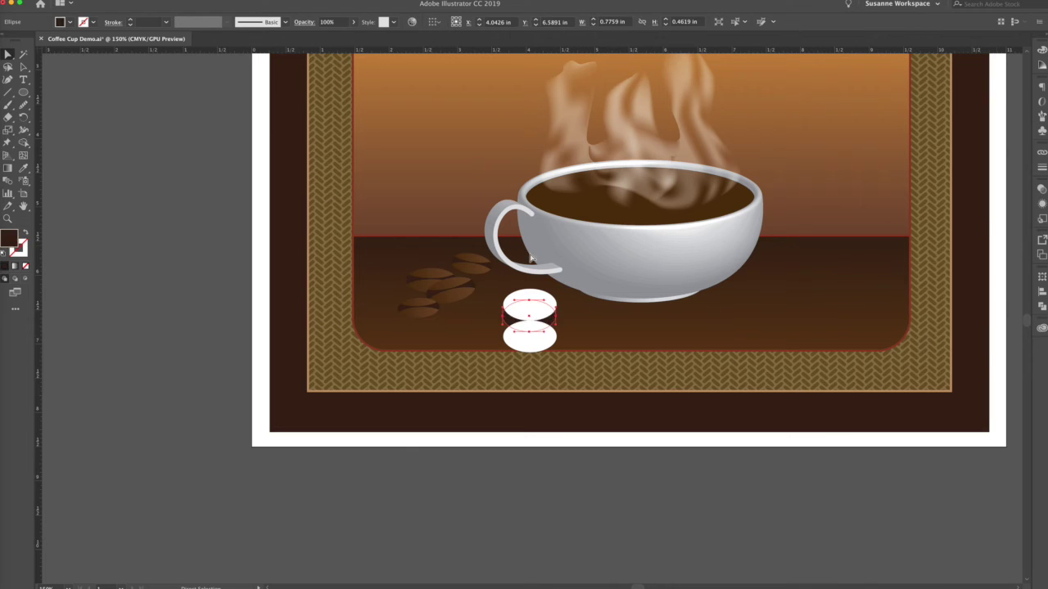
{"action": "left_click", "coordinate": [548, 293]}
{"action": "left_click", "coordinate": [533, 347], "text": "shift"}
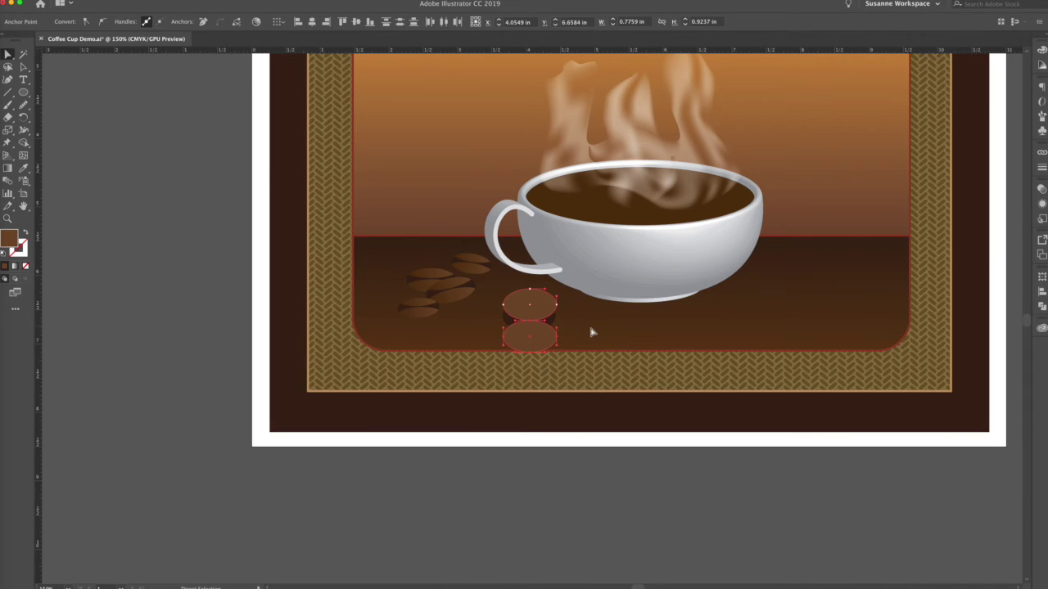
Step: Divide the three overlapping ellipses with Pathfinder and remove the pieces outside the middle ellipse to form a coffee bean
{"action": "left_click", "coordinate": [552, 321], "text": "shift"}
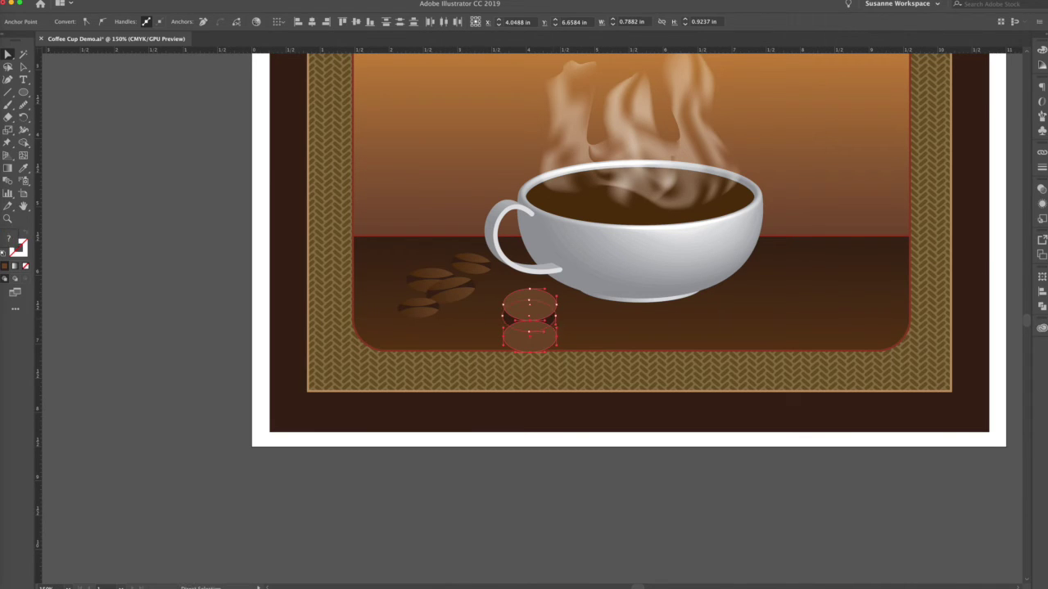
{"action": "left_click", "coordinate": [1042, 255]}
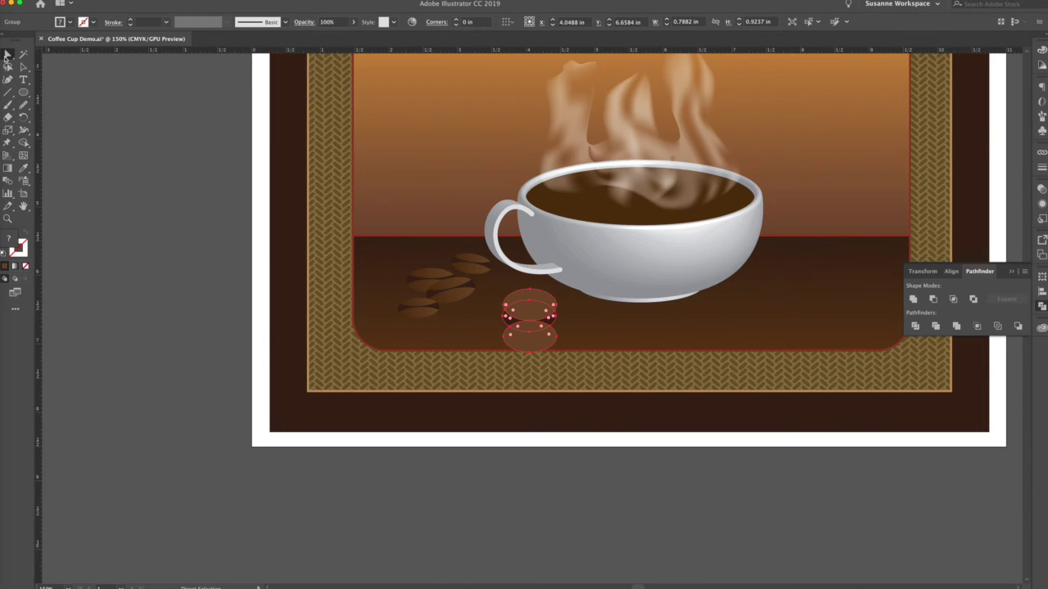
{"action": "left_click", "coordinate": [7, 58]}
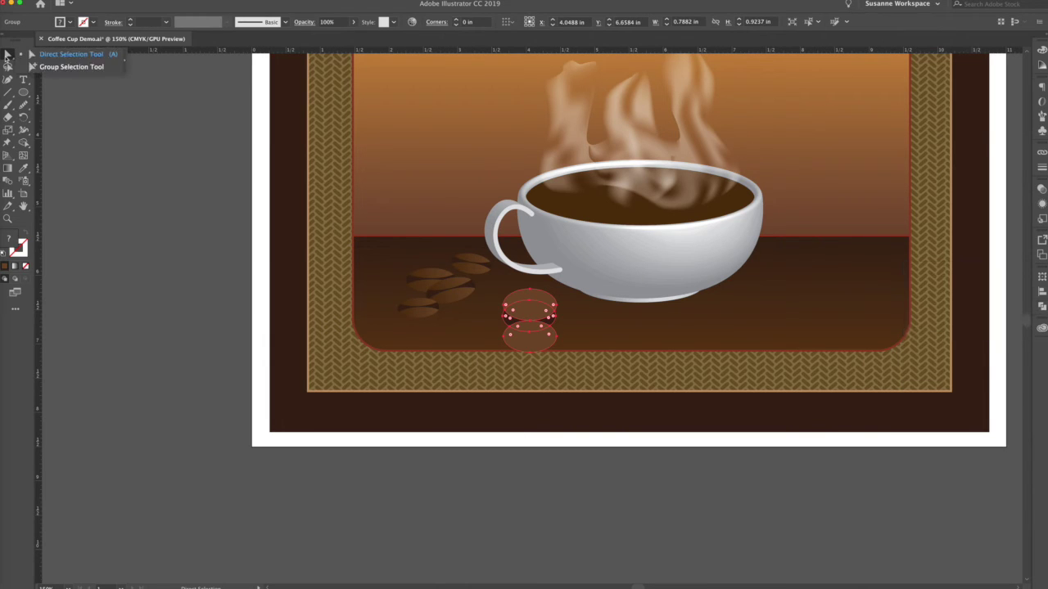
{"action": "left_click", "coordinate": [224, 171]}
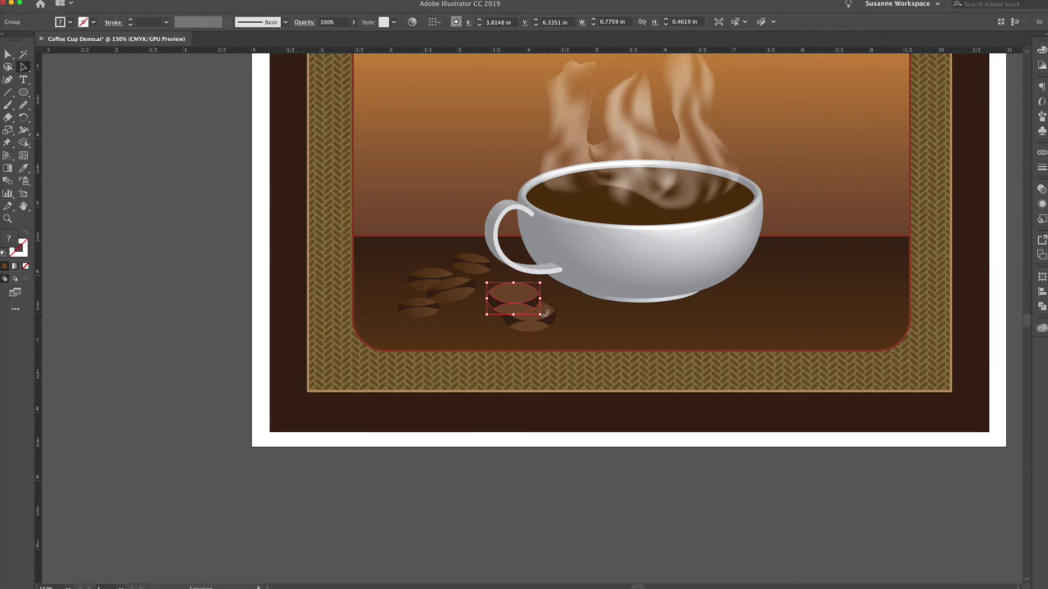
Step: Shrink and slightly rotate the copied coffee bean and place it against the upper-left edge of the new bean
{"action": "left_click_drag", "start_coordinate": [547, 318], "coordinate": [457, 327]}
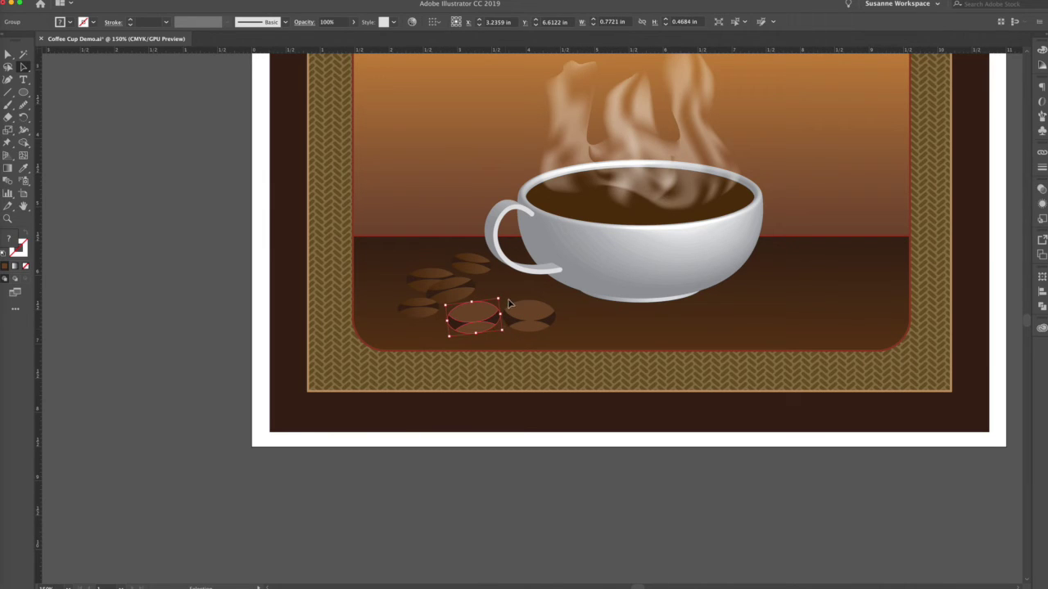
{"action": "left_click_drag", "start_coordinate": [499, 299], "coordinate": [501, 303]}
{"action": "left_click", "coordinate": [524, 477]}
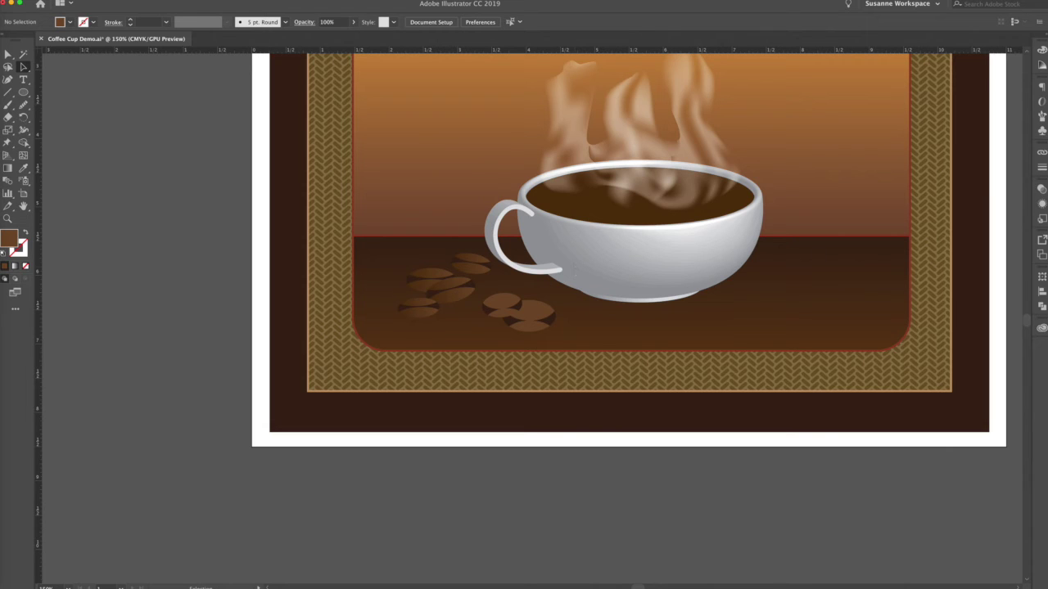
Step: Give the cup a Multiply drop shadow with 25% opacity and a 0 in X offset, with the preview on
{"action": "left_click", "coordinate": [596, 289]}
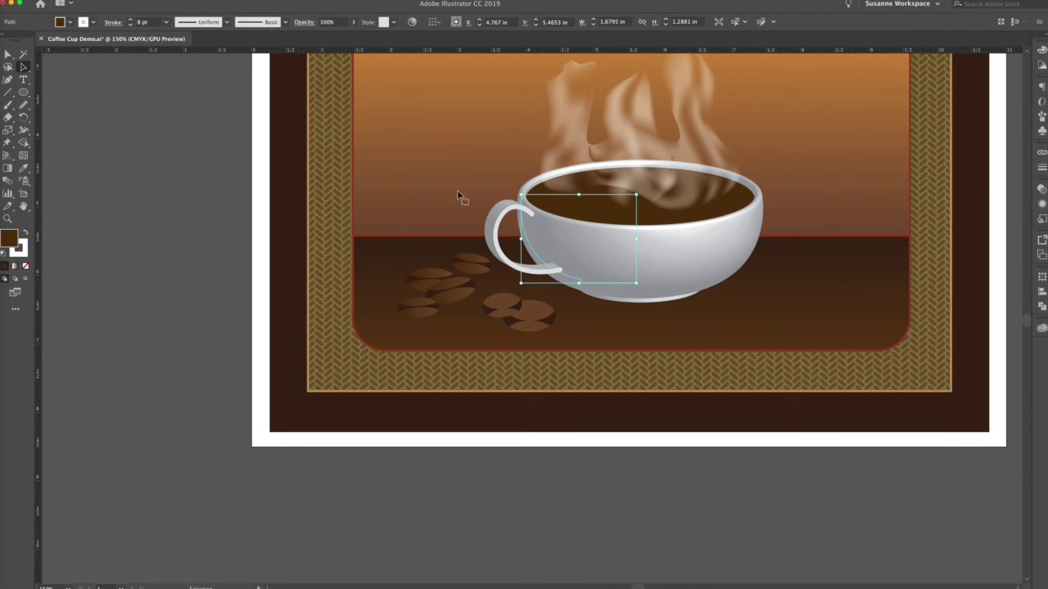
{"action": "left_click", "coordinate": [167, 0]}
{"action": "mouse_move", "coordinate": [185, 153]}
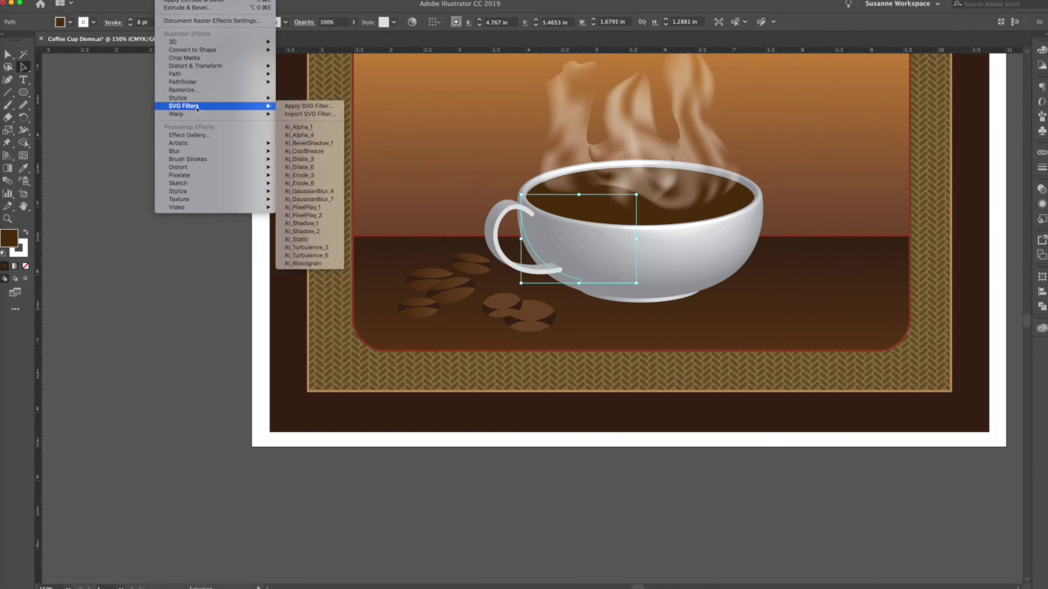
{"action": "mouse_move", "coordinate": [246, 97]}
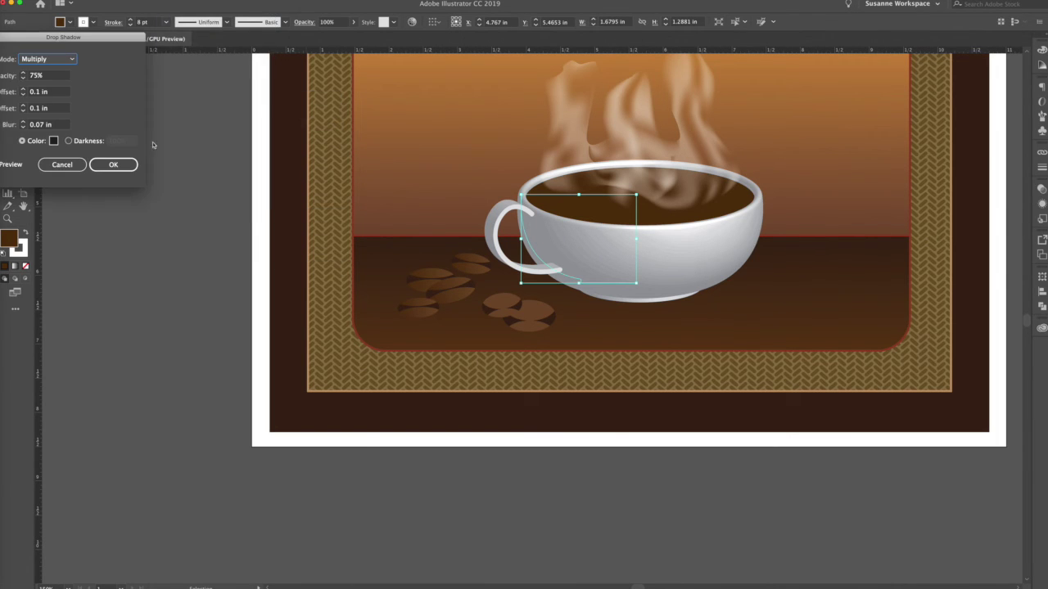
{"action": "left_click_drag", "start_coordinate": [99, 39], "coordinate": [653, 355]}
{"action": "left_click", "coordinate": [549, 481]}
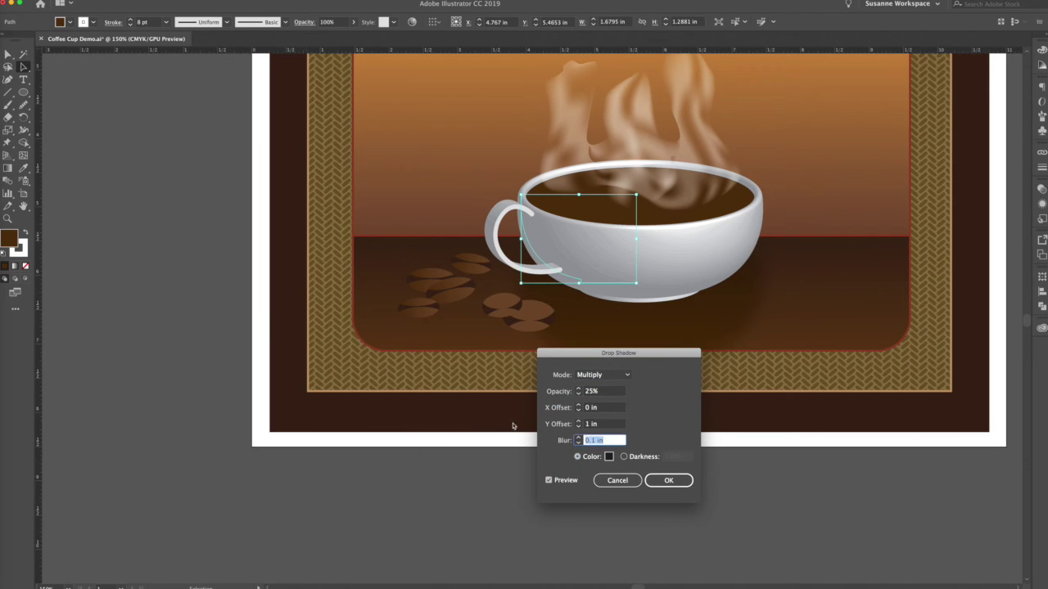
Step: Set the drop shadow's blur to 0.05 in and its Y offset to 0.05 in
{"action": "key", "text": "BackSpace"}
{"action": "type", "text": ".05"}
{"action": "key", "text": "Tab"}
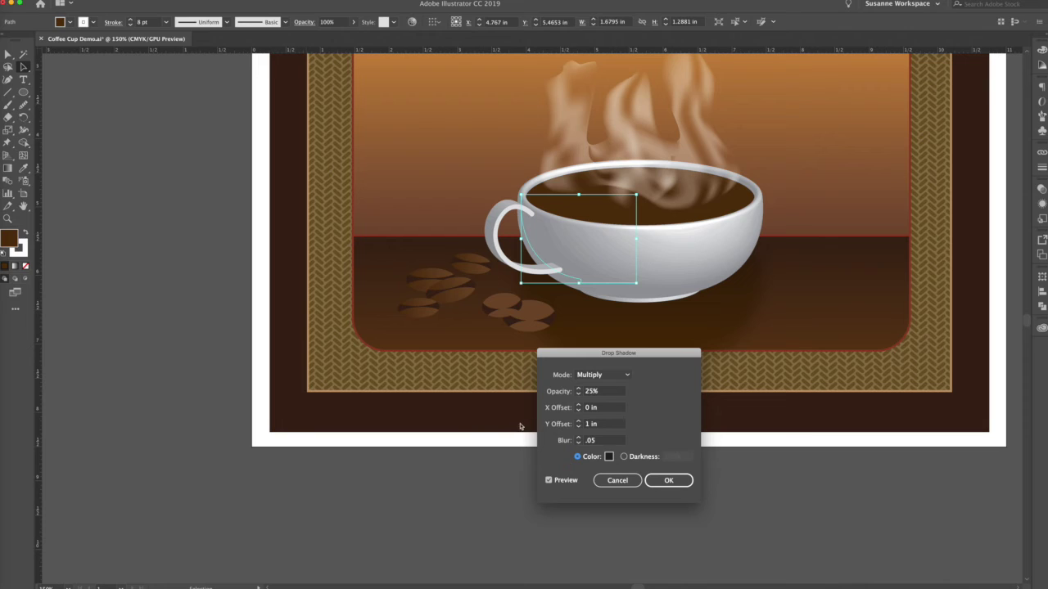
{"action": "left_click", "coordinate": [603, 424]}
{"action": "type", "text": ".05"}
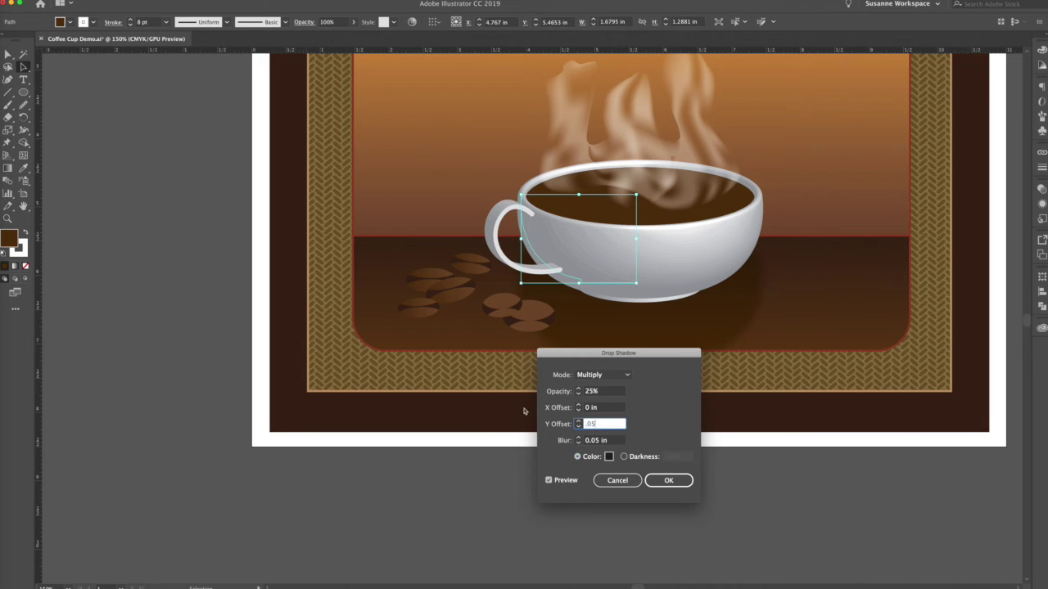
{"action": "key", "text": "Tab"}
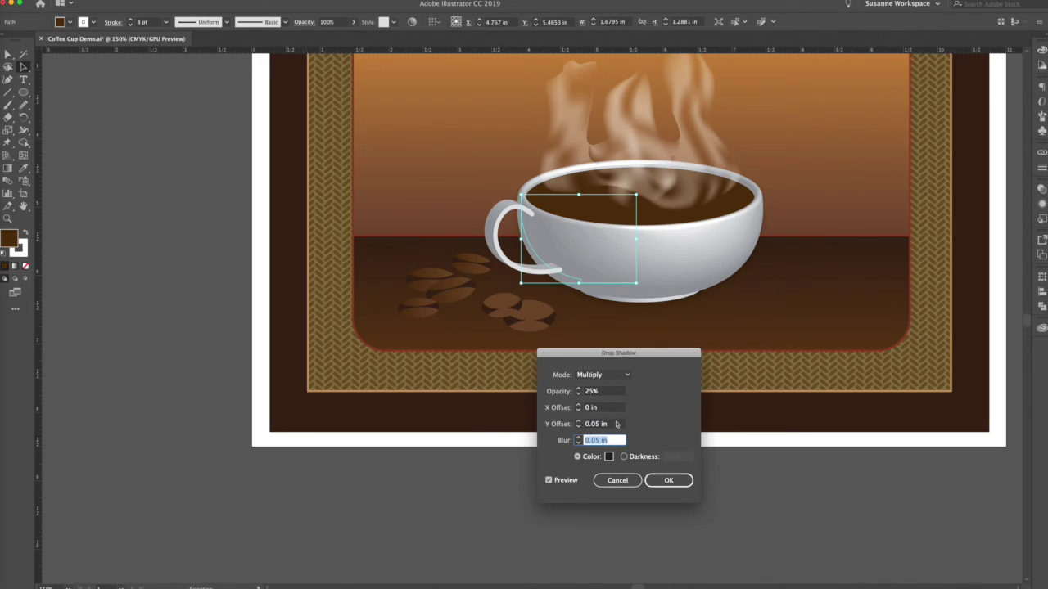
Step: Readjust the Y offset of the cup's drop shadow and apply the effect
{"action": "left_click", "coordinate": [616, 424]}
{"action": "type", "text": "."}
{"action": "key", "text": "Tab"}
{"action": "left_click", "coordinate": [668, 481]}
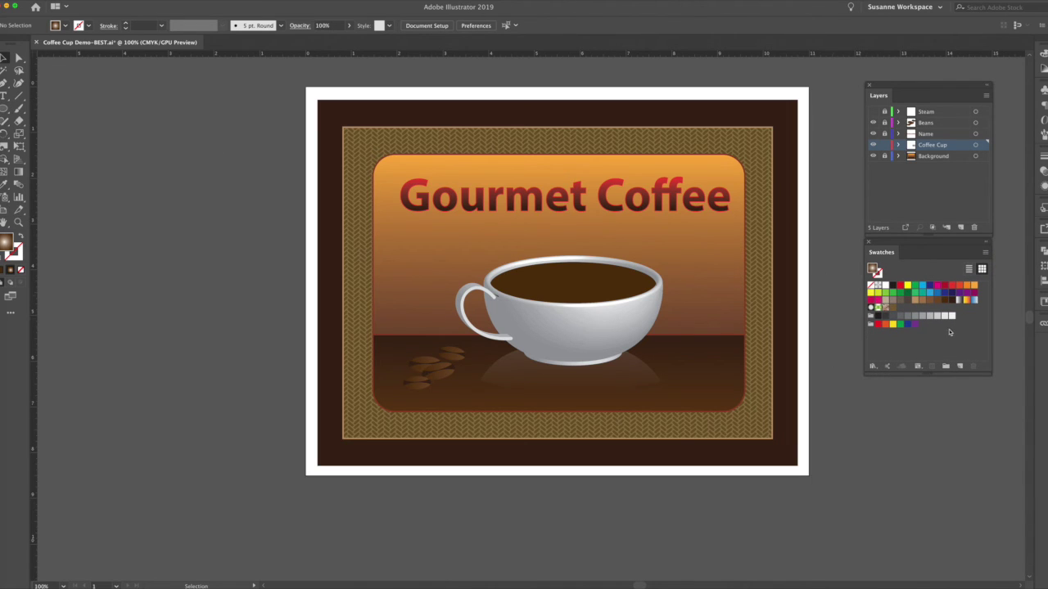
Step: Draw a brown circle about 2.97 in across, centred over the coffee cup
{"action": "left_click", "coordinate": [937, 300]}
{"action": "key", "text": "l"}
{"action": "left_click_drag", "start_coordinate": [576, 290], "coordinate": [613, 359]}
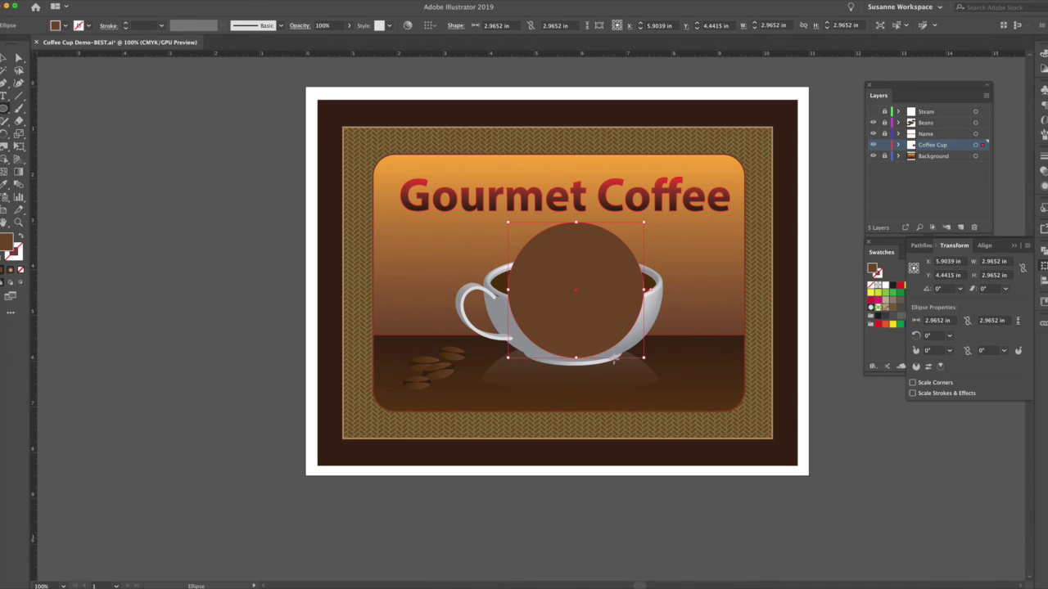
{"action": "left_click", "coordinate": [1013, 247]}
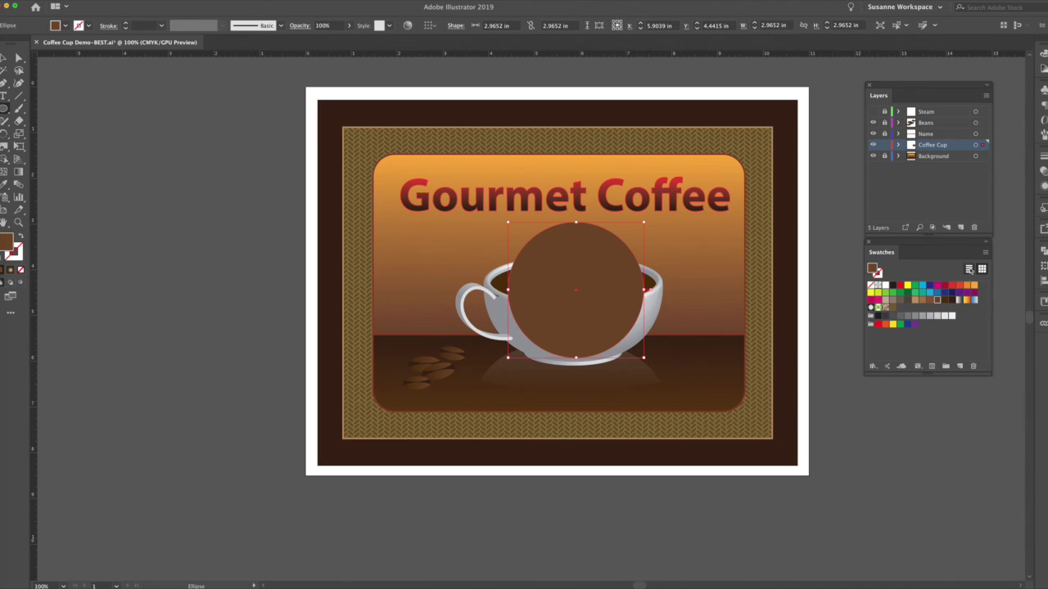
Step: Fill the circle with a radial gradient running from white at the centre to dark brown at the edge
{"action": "left_click_drag", "start_coordinate": [1047, 3], "coordinate": [922, 380]}
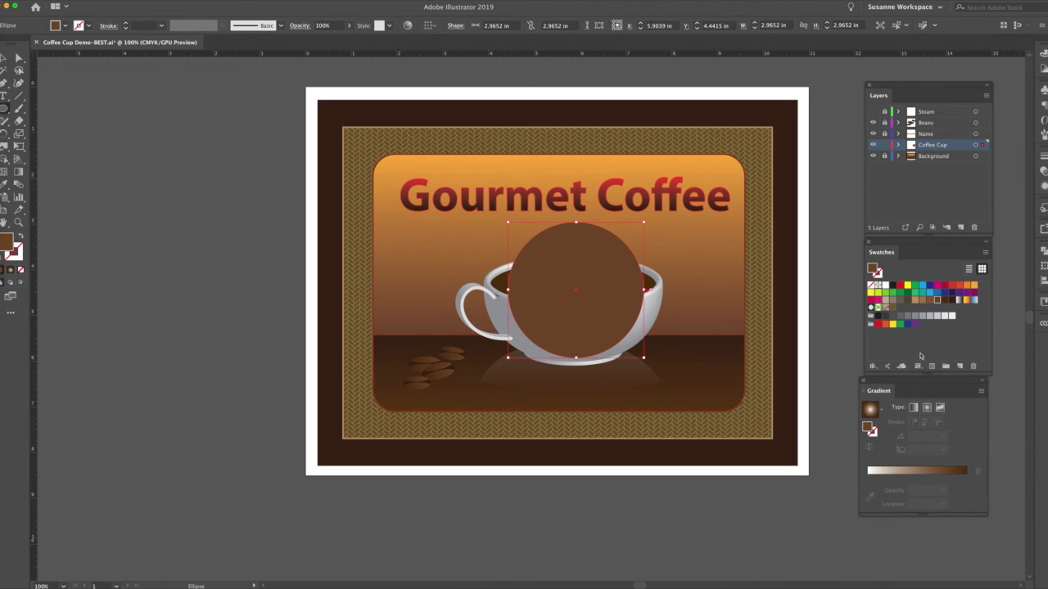
{"action": "left_click", "coordinate": [961, 302]}
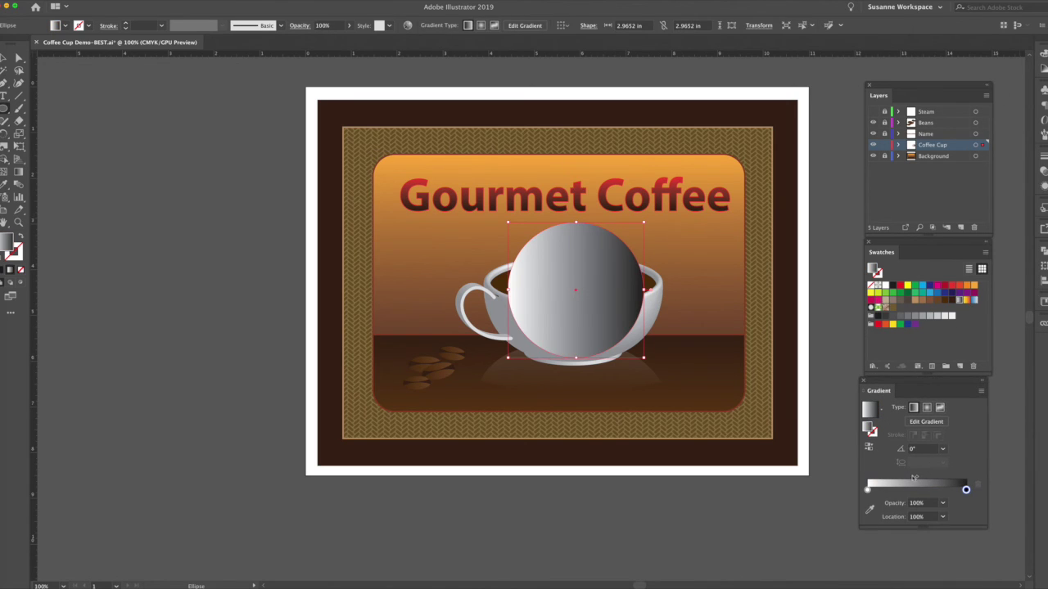
{"action": "left_click_drag", "start_coordinate": [944, 303], "coordinate": [966, 491]}
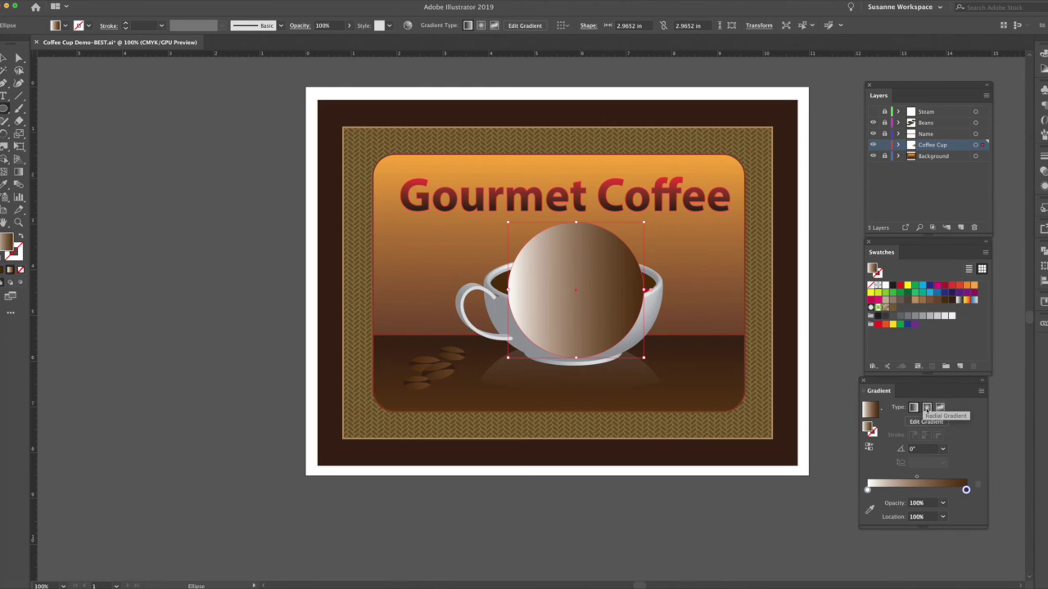
{"action": "left_click", "coordinate": [927, 408]}
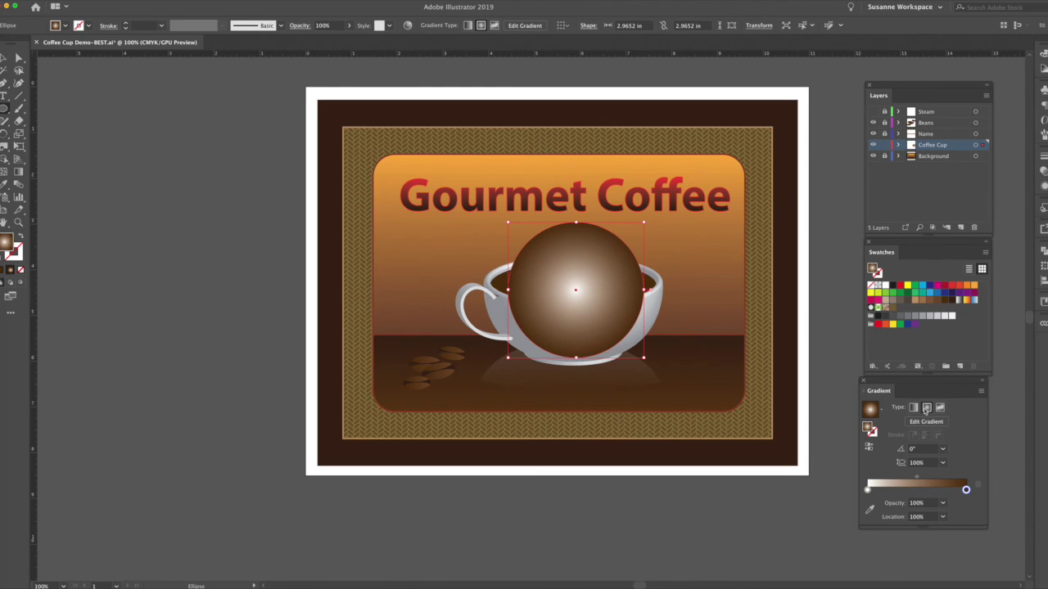
{"action": "left_click", "coordinate": [914, 407]}
{"action": "left_click", "coordinate": [926, 407]}
Step: Configure the Twirl tool with a brush 1.25 in wide and 1.25 in high
{"action": "left_click", "coordinate": [4, 146]}
{"action": "left_click", "coordinate": [45, 146]}
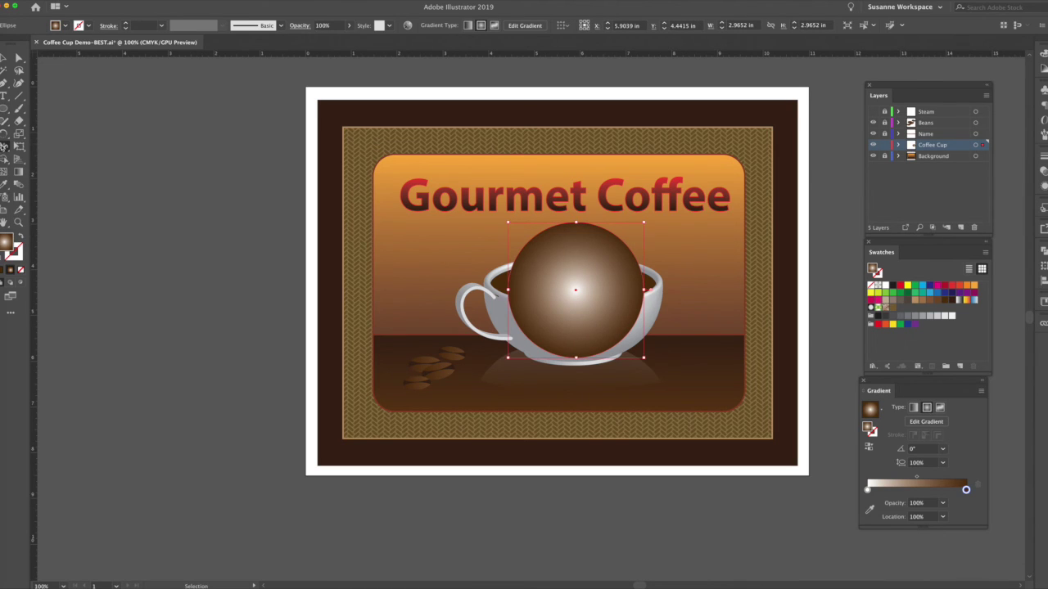
{"action": "left_click", "coordinate": [5, 146]}
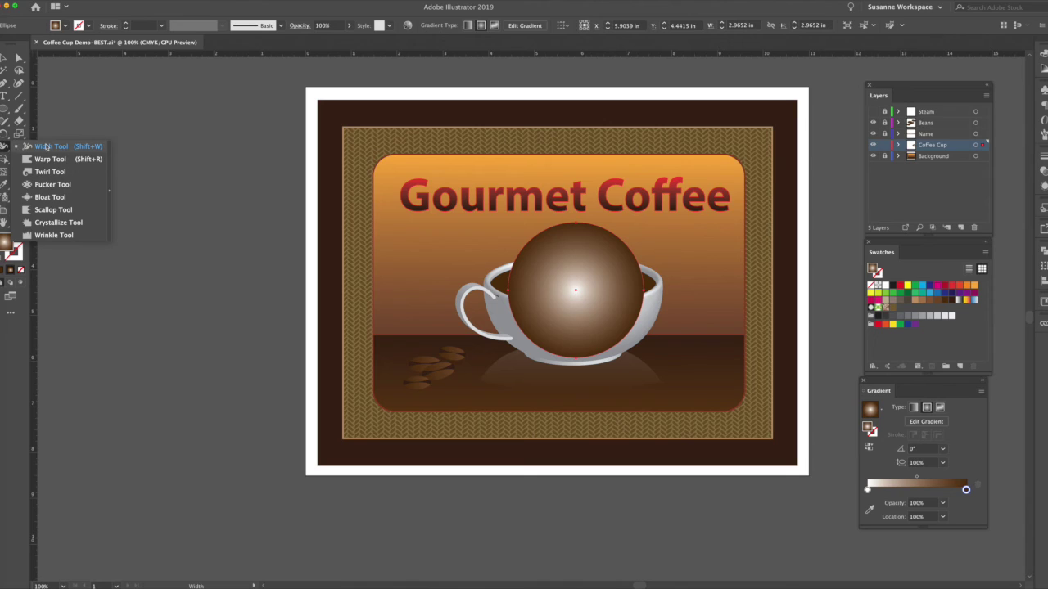
{"action": "left_click", "coordinate": [49, 171]}
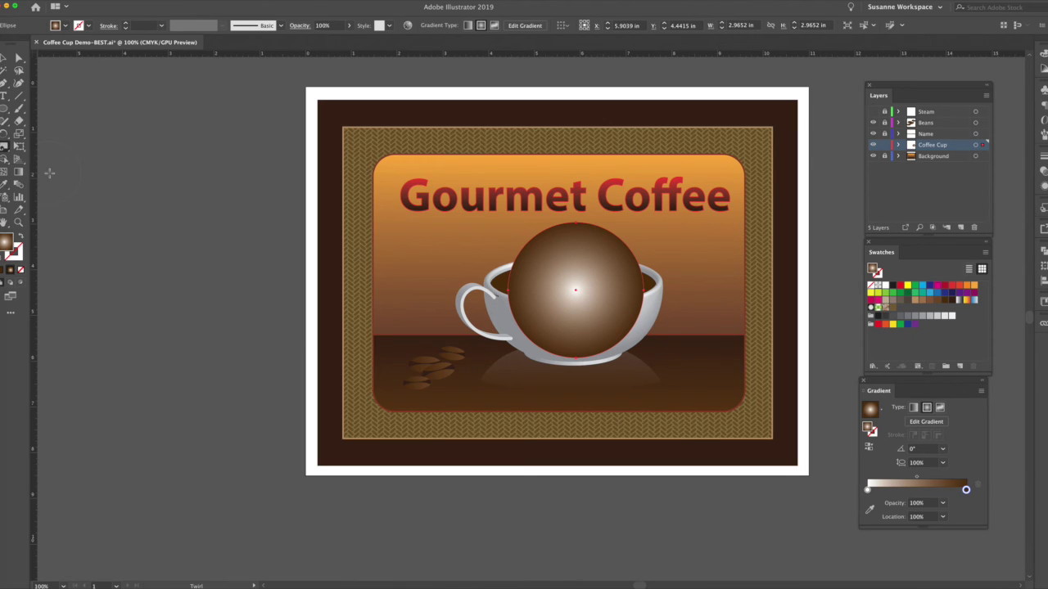
{"action": "double_click", "coordinate": [5, 146]}
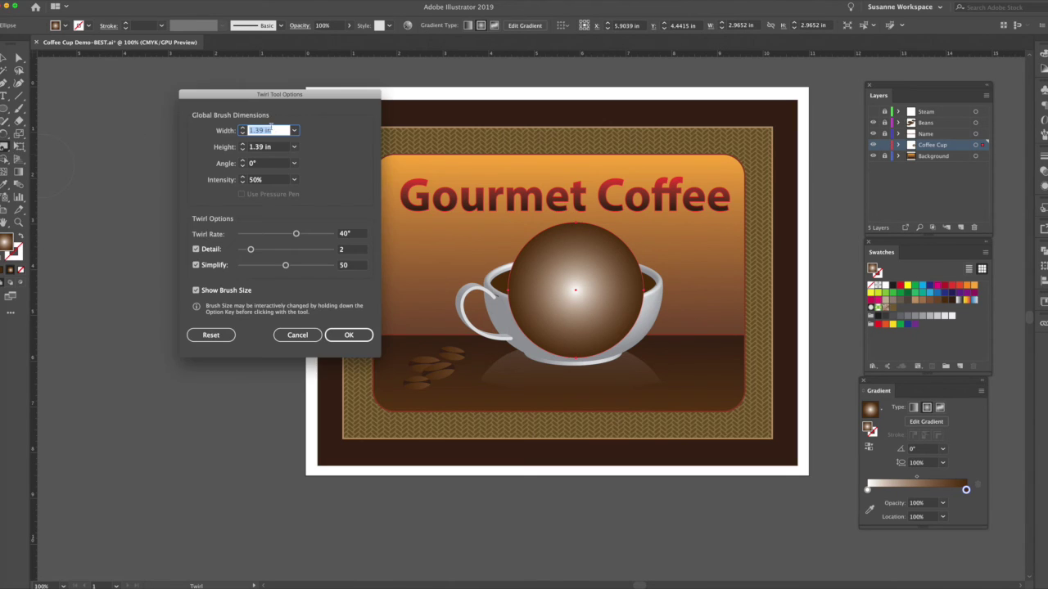
{"action": "type", "text": "1.25"}
{"action": "key", "text": "Tab"}
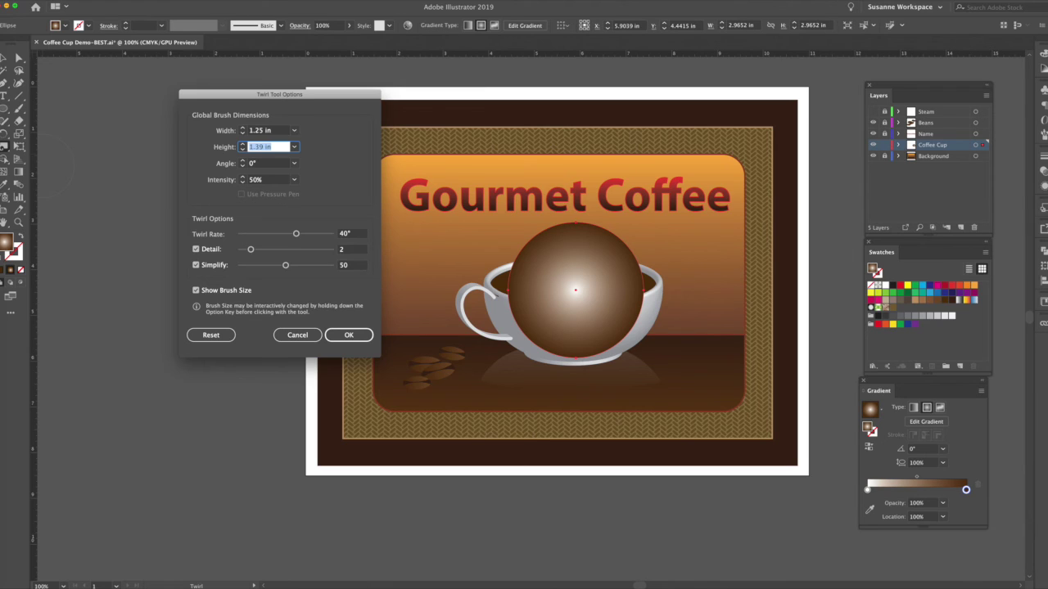
{"action": "type", "text": "1.25"}
{"action": "key", "text": "Tab"}
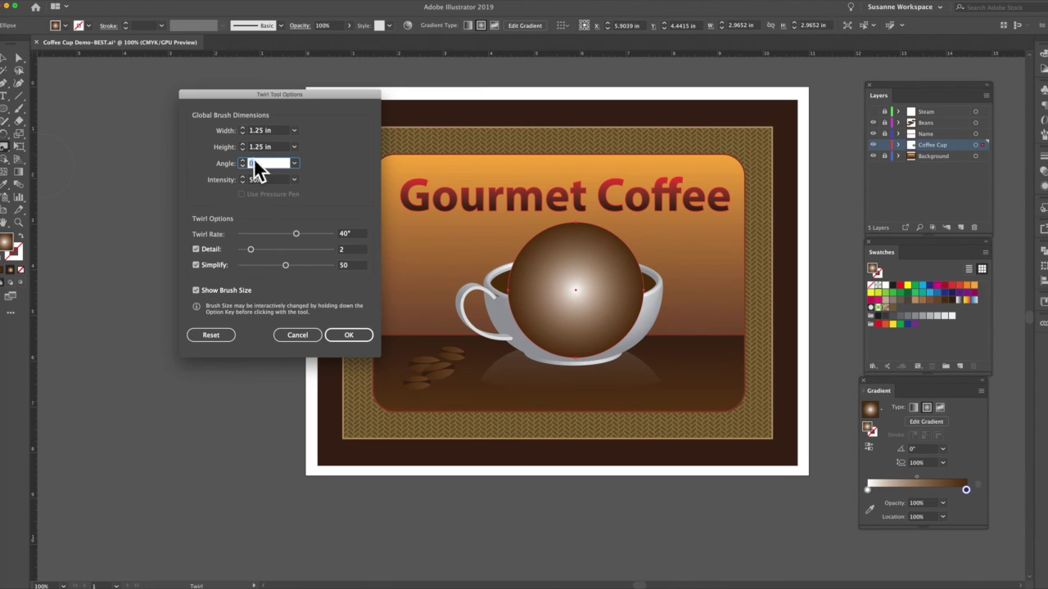
{"action": "left_click", "coordinate": [336, 336]}
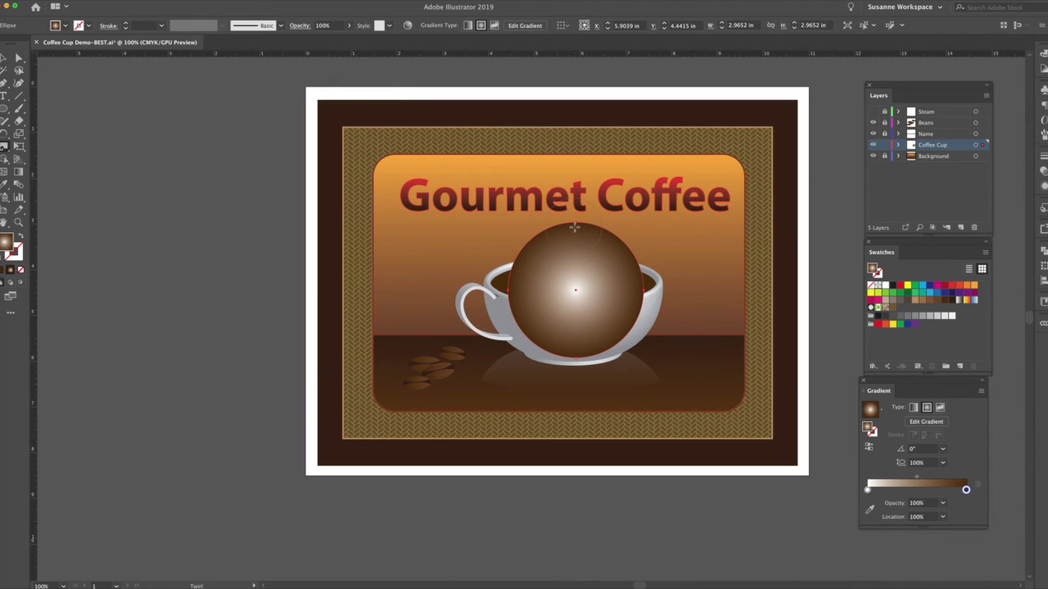
Step: Try twirling the gradient circle into swirls, flattening it and fitting it onto the coffee surface inside the cup
{"action": "mouse_move", "coordinate": [575, 226]}
{"action": "left_mouse_down"}
{"action": "mouse_move", "coordinate": [541, 244]}
{"action": "mouse_move", "coordinate": [643, 266]}
{"action": "mouse_move", "coordinate": [566, 266]}
{"action": "mouse_move", "coordinate": [552, 283]}
{"action": "mouse_move", "coordinate": [630, 297]}
{"action": "mouse_move", "coordinate": [622, 334]}
{"action": "mouse_move", "coordinate": [582, 357]}
{"action": "mouse_move", "coordinate": [522, 317]}
{"action": "mouse_move", "coordinate": [556, 348]}
{"action": "mouse_move", "coordinate": [540, 321]}
{"action": "mouse_move", "coordinate": [571, 351]}
{"action": "mouse_move", "coordinate": [571, 329]}
{"action": "mouse_move", "coordinate": [613, 341]}
{"action": "mouse_move", "coordinate": [563, 328]}
{"action": "mouse_move", "coordinate": [576, 324]}
{"action": "mouse_move", "coordinate": [549, 331]}
{"action": "mouse_move", "coordinate": [584, 318]}
{"action": "mouse_move", "coordinate": [518, 302]}
{"action": "mouse_move", "coordinate": [514, 256]}
{"action": "mouse_move", "coordinate": [561, 250]}
{"action": "mouse_move", "coordinate": [638, 259]}
{"action": "mouse_move", "coordinate": [660, 308]}
{"action": "mouse_move", "coordinate": [563, 339]}
{"action": "mouse_move", "coordinate": [526, 320]}
{"action": "mouse_move", "coordinate": [557, 323]}
{"action": "left_mouse_up"}
{"action": "left_click", "coordinate": [4, 57]}
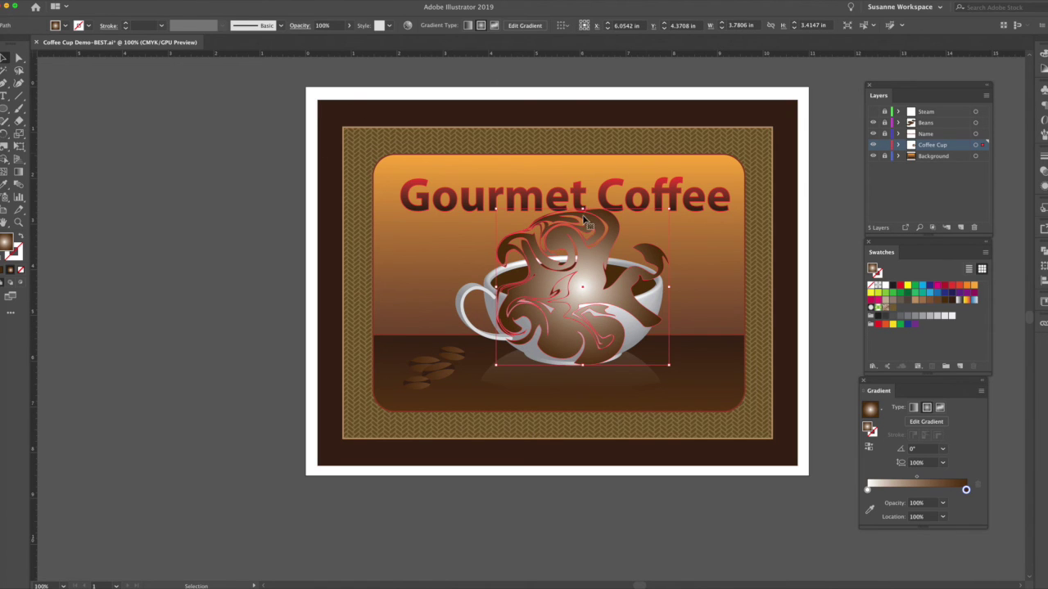
{"action": "left_click_drag", "start_coordinate": [581, 214], "coordinate": [565, 283]}
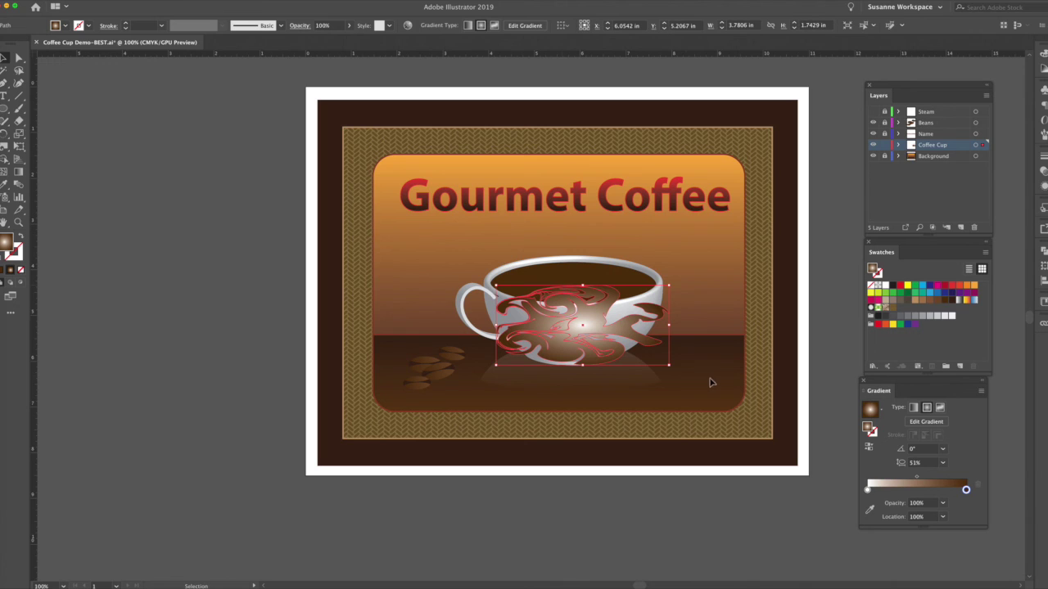
{"action": "left_click_drag", "start_coordinate": [669, 365], "coordinate": [631, 331]}
{"action": "left_click_drag", "start_coordinate": [558, 312], "coordinate": [578, 298]}
{"action": "left_click", "coordinate": [825, 295]}
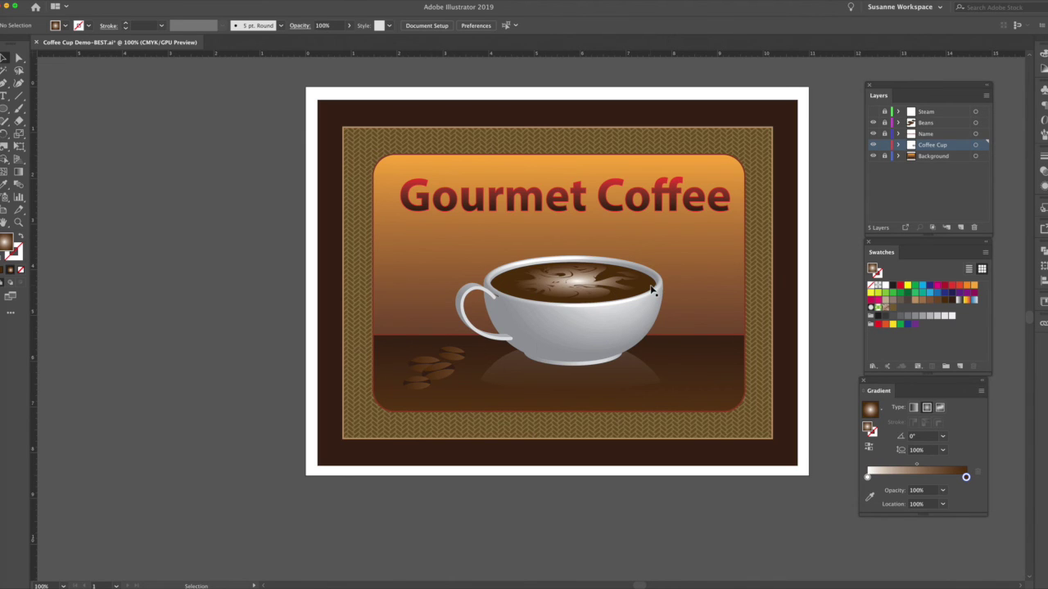
Step: Undo the placement, flattening and twirling back to the plain gradient circle over the cup
{"action": "key", "text": "super+z"}
{"action": "key", "text": "super+z"}
{"action": "key", "text": "super+z"}
{"action": "key", "text": "super+z"}
{"action": "key", "text": "super+z"}
{"action": "key", "text": "super+z"}
{"action": "key", "text": "super+z"}
{"action": "key", "text": "super+z"}
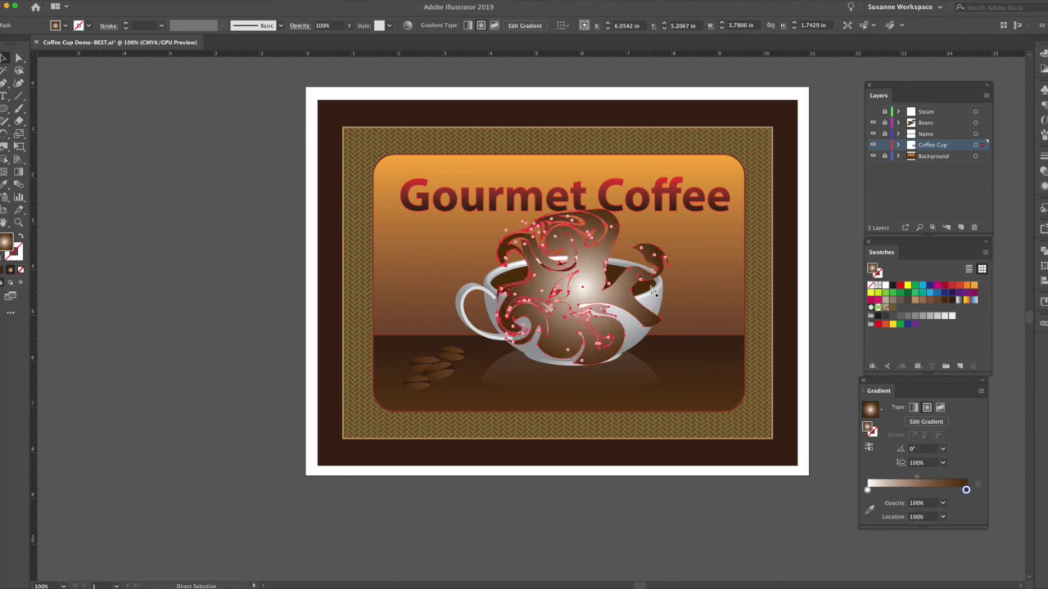
{"action": "key", "text": "shift+super+z"}
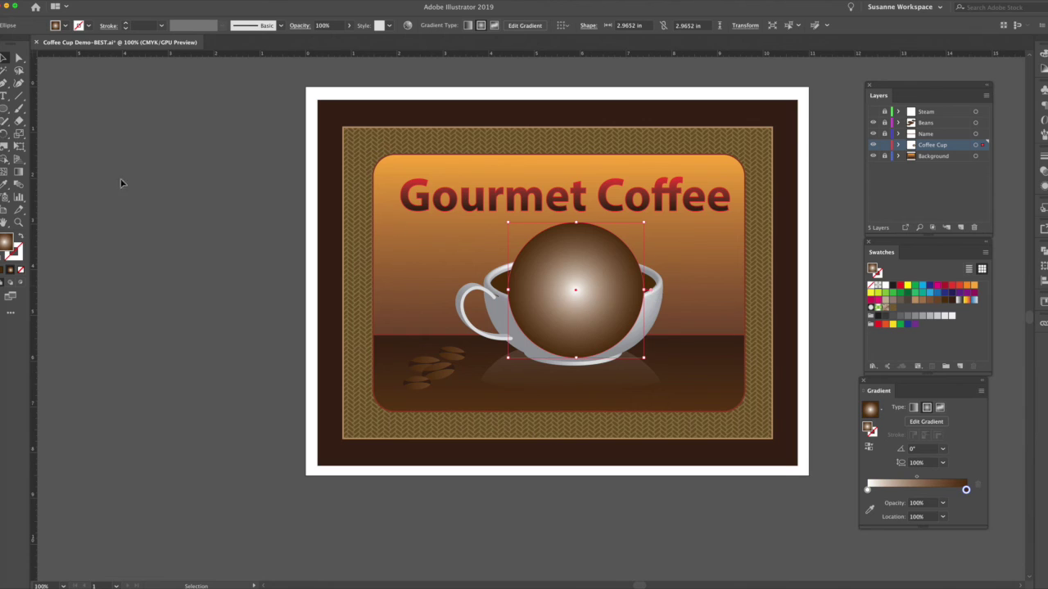
Step: Twirl the gradient circle into irregular swirls and flatten it to about 0.72 in high
{"action": "left_click", "coordinate": [3, 148]}
{"action": "mouse_move", "coordinate": [578, 227]}
{"action": "left_mouse_down"}
{"action": "mouse_move", "coordinate": [540, 239]}
{"action": "mouse_move", "coordinate": [615, 239]}
{"action": "mouse_move", "coordinate": [551, 239]}
{"action": "mouse_move", "coordinate": [531, 298]}
{"action": "mouse_move", "coordinate": [623, 348]}
{"action": "mouse_move", "coordinate": [627, 305]}
{"action": "mouse_move", "coordinate": [595, 254]}
{"action": "mouse_move", "coordinate": [562, 255]}
{"action": "mouse_move", "coordinate": [548, 282]}
{"action": "mouse_move", "coordinate": [566, 318]}
{"action": "mouse_move", "coordinate": [618, 322]}
{"action": "mouse_move", "coordinate": [571, 292]}
{"action": "mouse_move", "coordinate": [518, 313]}
{"action": "mouse_move", "coordinate": [557, 340]}
{"action": "mouse_move", "coordinate": [607, 330]}
{"action": "mouse_move", "coordinate": [587, 312]}
{"action": "mouse_move", "coordinate": [565, 326]}
{"action": "mouse_move", "coordinate": [616, 300]}
{"action": "mouse_move", "coordinate": [538, 277]}
{"action": "mouse_move", "coordinate": [631, 264]}
{"action": "mouse_move", "coordinate": [627, 289]}
{"action": "mouse_move", "coordinate": [602, 286]}
{"action": "mouse_move", "coordinate": [610, 305]}
{"action": "mouse_move", "coordinate": [560, 333]}
{"action": "mouse_move", "coordinate": [608, 336]}
{"action": "left_mouse_up"}
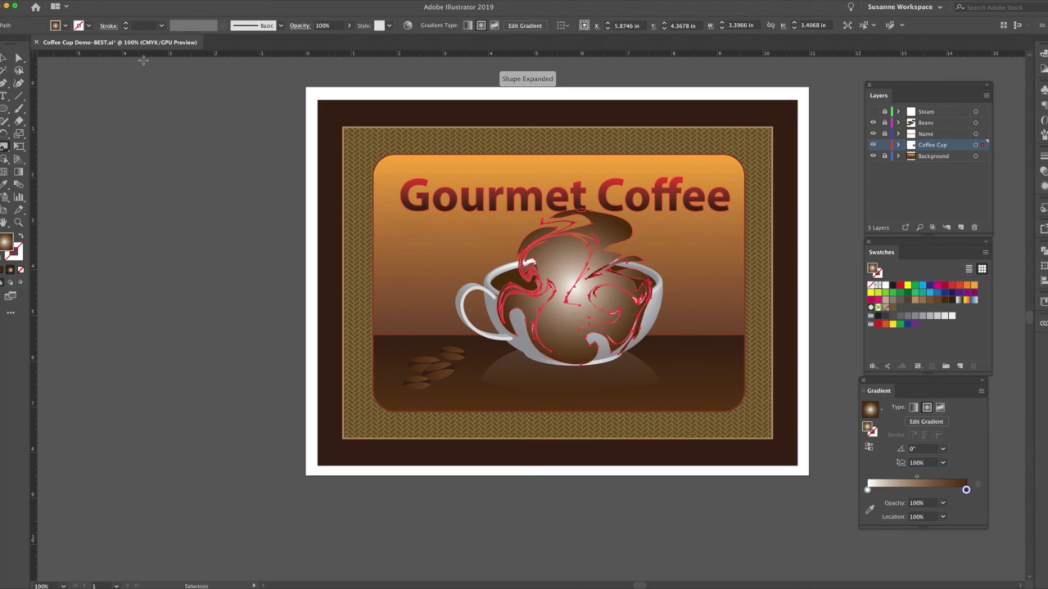
{"action": "left_click", "coordinate": [4, 58]}
{"action": "left_click_drag", "start_coordinate": [574, 209], "coordinate": [574, 270]}
Step: Nudge the flattened swirl up until it sits on the coffee surface inside the cup's rim
{"action": "key", "text": "Up"}
{"action": "key", "text": "Up"}
{"action": "key", "text": "Up"}
{"action": "key", "text": "Up"}
{"action": "key", "text": "Up"}
{"action": "key", "text": "Up"}
{"action": "key", "text": "Up"}
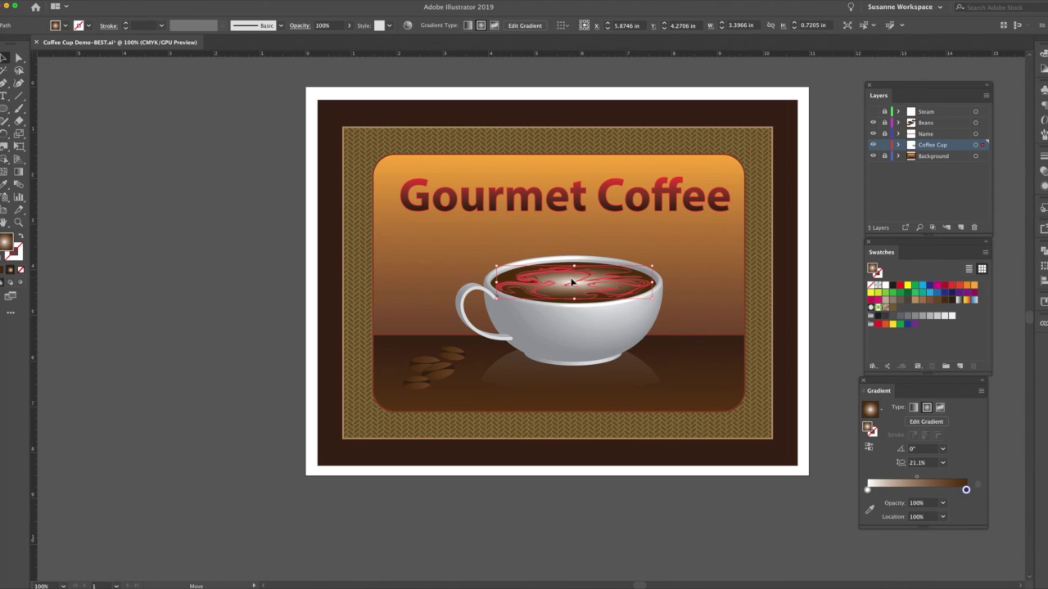
{"action": "left_click", "coordinate": [816, 279]}
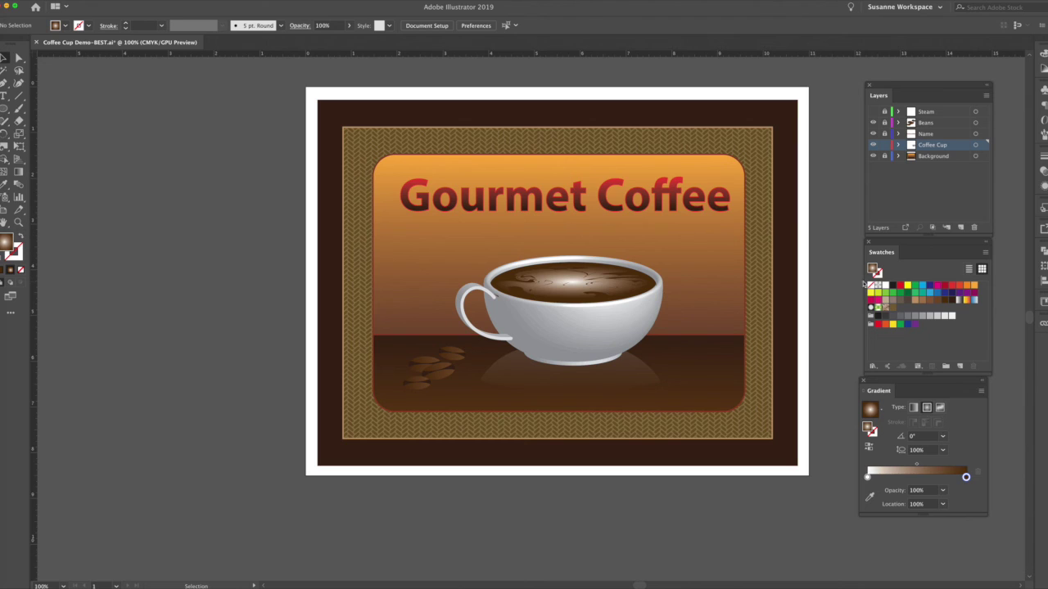
Step: Select the coffee cup and look through the Flowers symbol library for possible cup artwork
{"action": "left_click", "coordinate": [618, 341]}
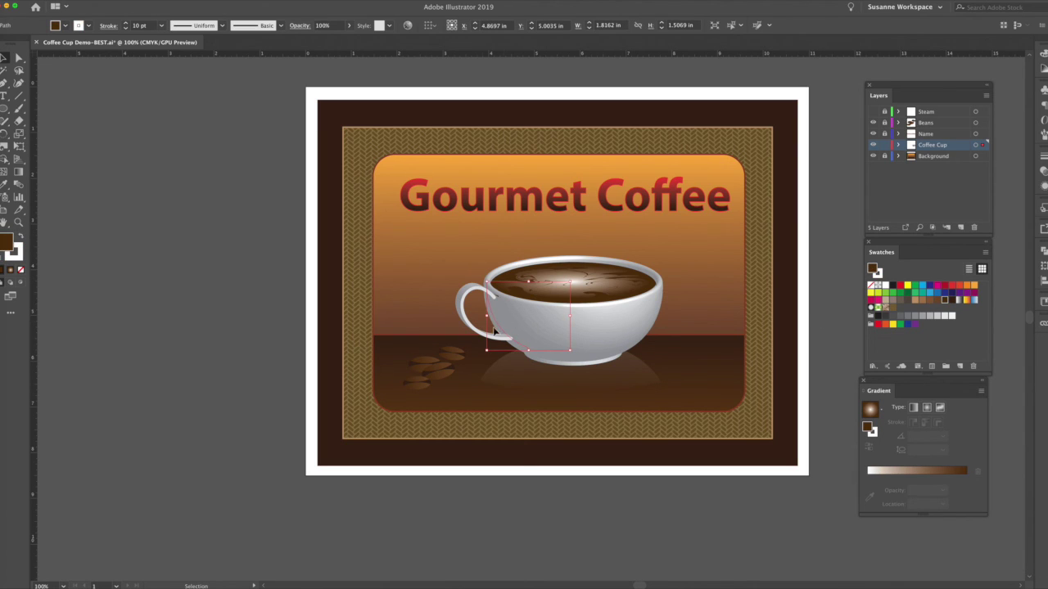
{"action": "left_click", "coordinate": [1044, 186]}
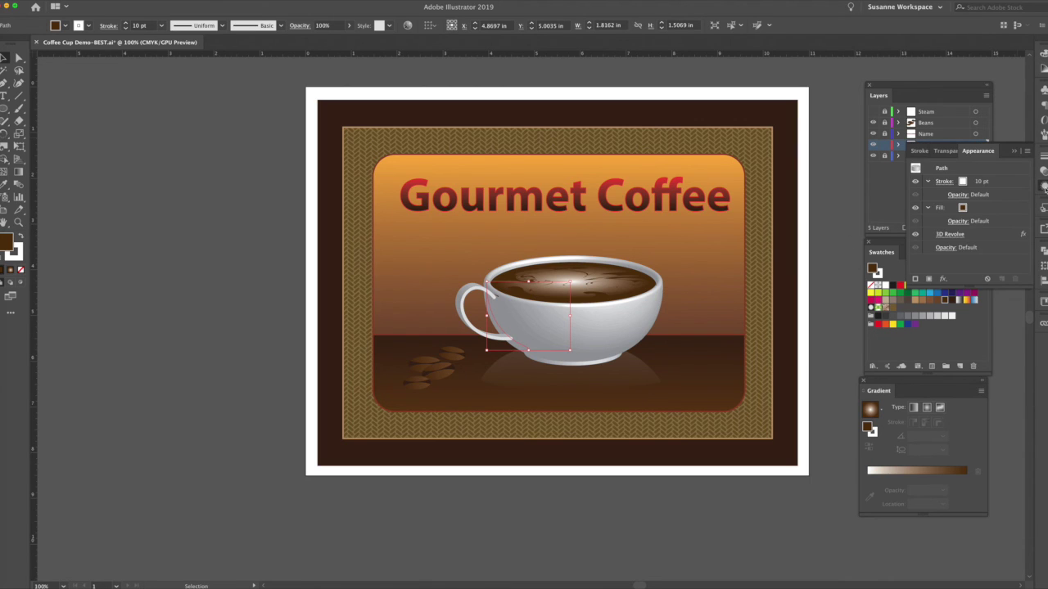
{"action": "left_click", "coordinate": [1044, 90]}
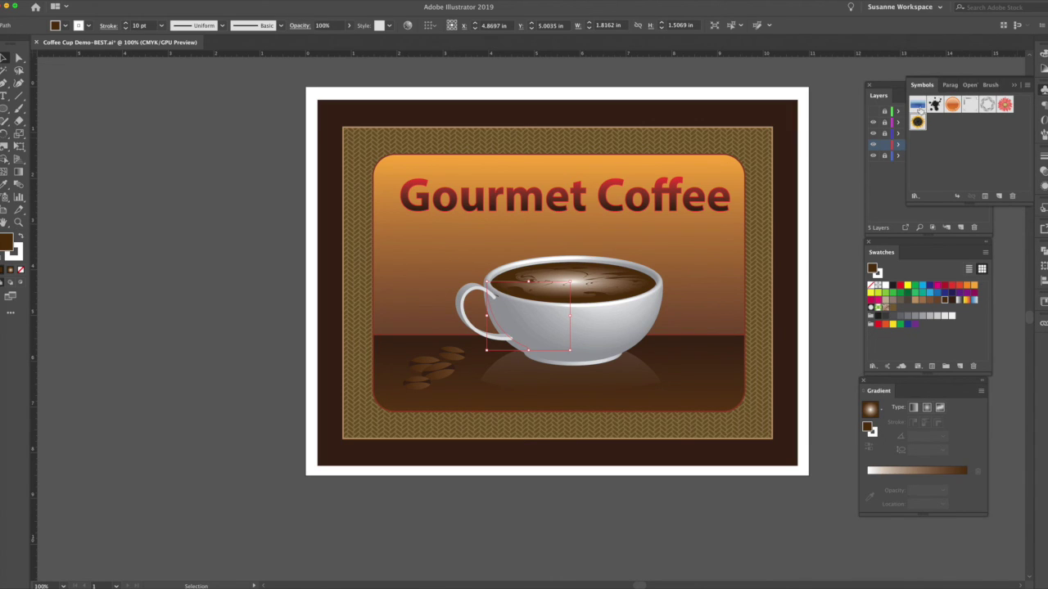
{"action": "left_click", "coordinate": [1028, 85]}
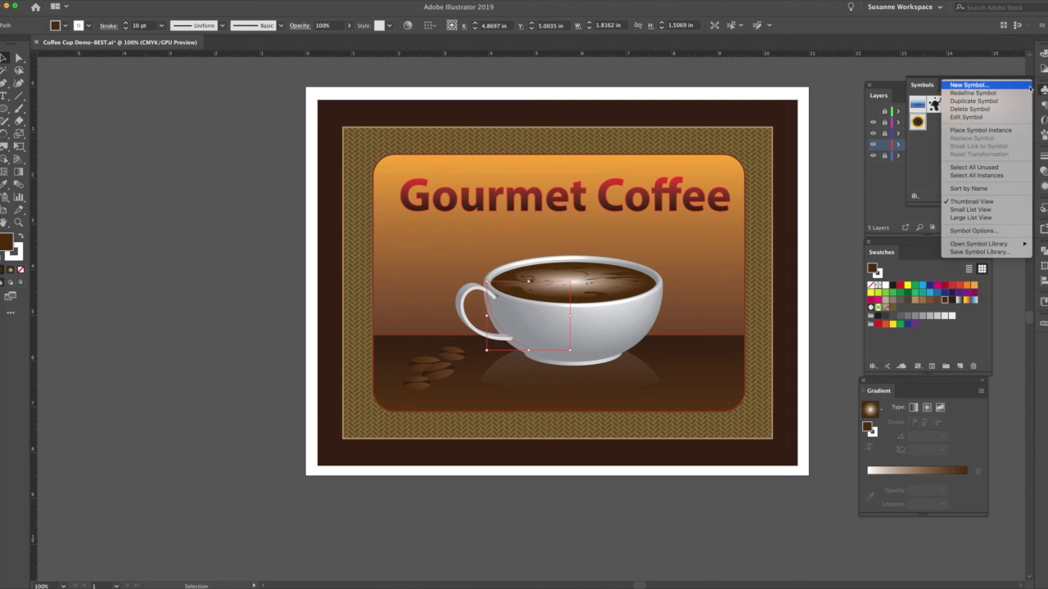
{"action": "mouse_move", "coordinate": [991, 245]}
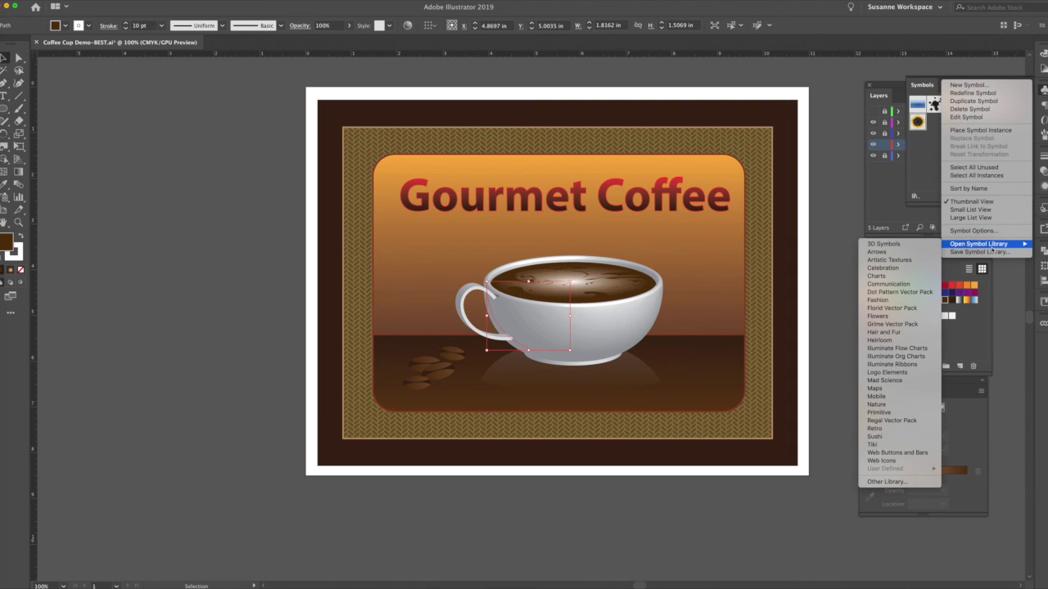
{"action": "left_click", "coordinate": [886, 316]}
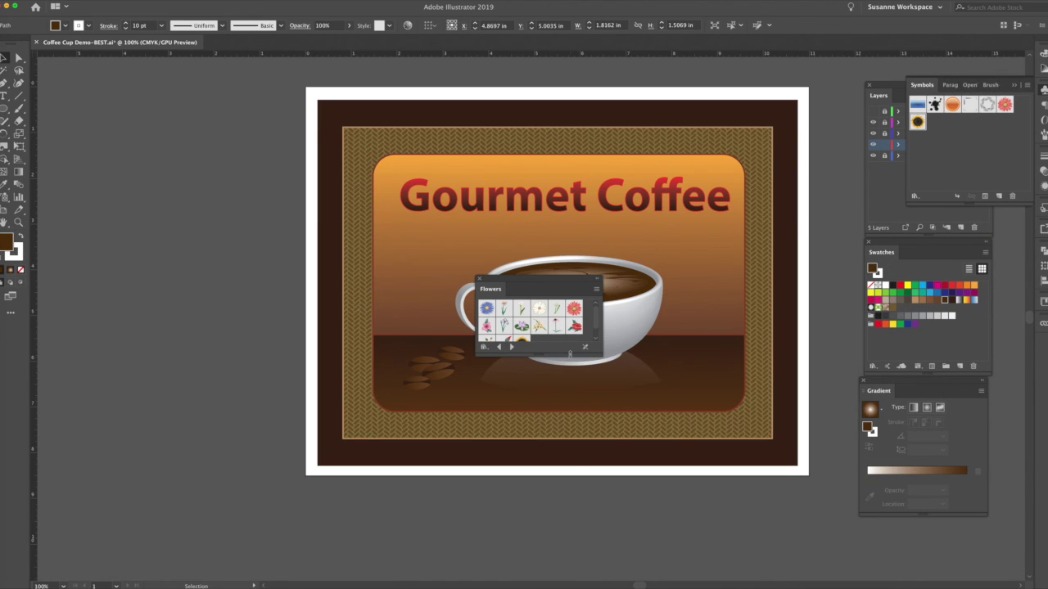
{"action": "left_click_drag", "start_coordinate": [570, 355], "coordinate": [569, 382]}
{"action": "left_click", "coordinate": [480, 279]}
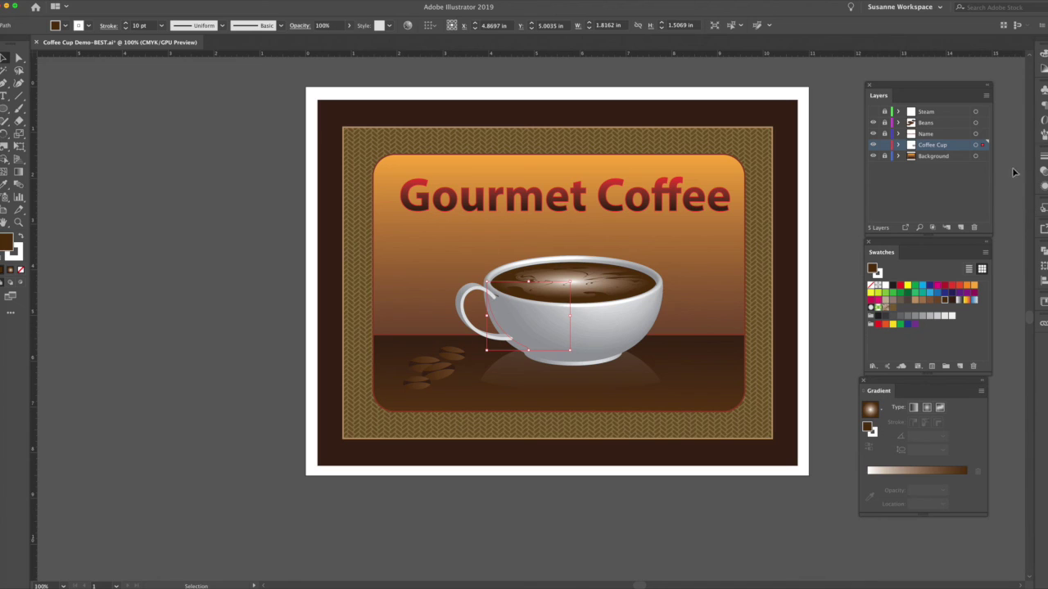
Step: Look through the Maps symbol library and check the symbols available in the document
{"action": "left_click", "coordinate": [1043, 91]}
{"action": "left_click", "coordinate": [1029, 86]}
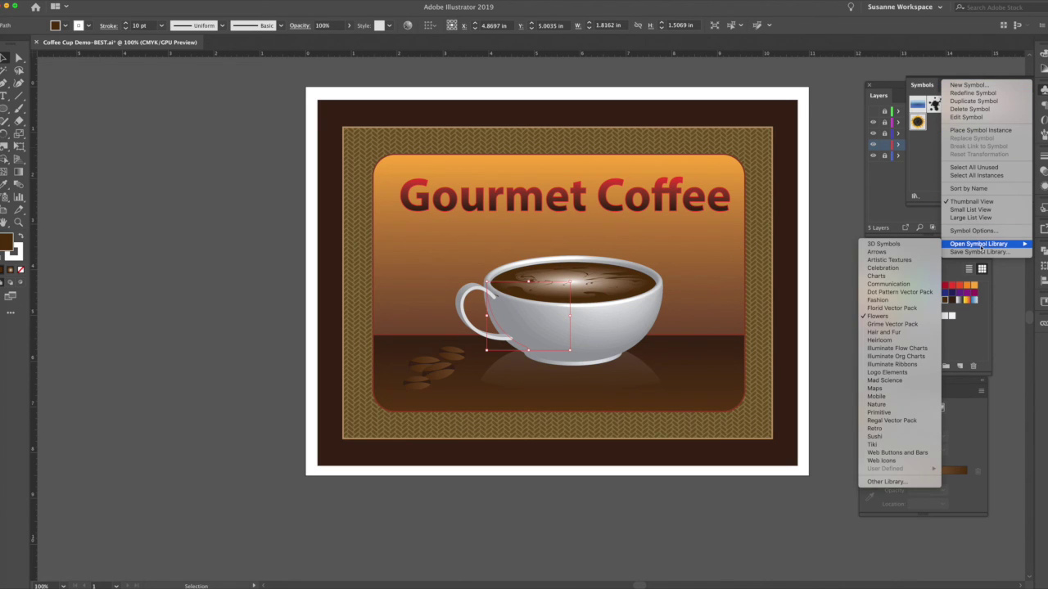
{"action": "left_click", "coordinate": [901, 393]}
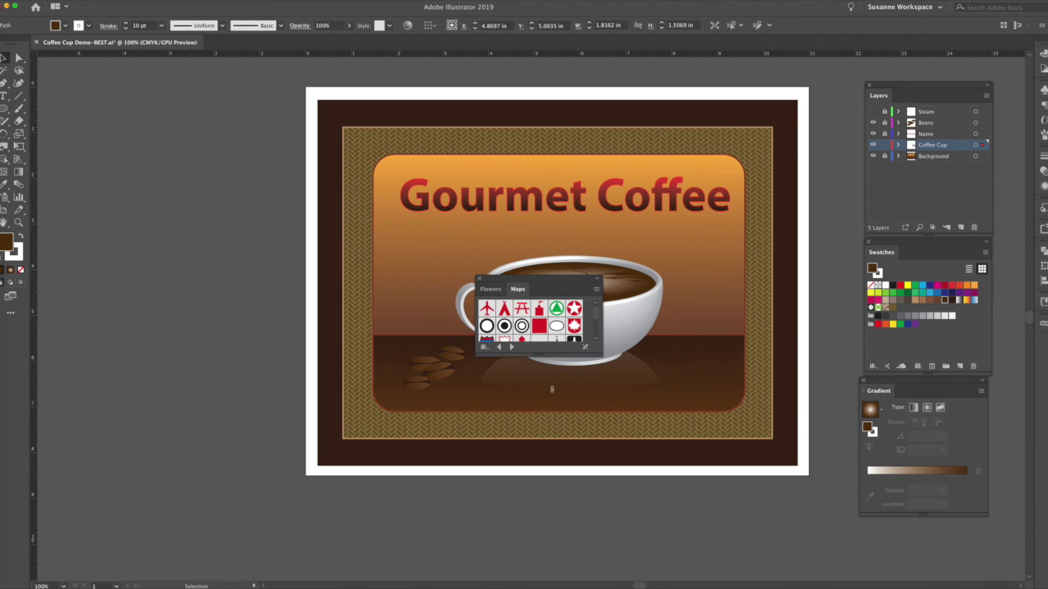
{"action": "left_click_drag", "start_coordinate": [552, 390], "coordinate": [552, 392]}
{"action": "left_click", "coordinate": [479, 278]}
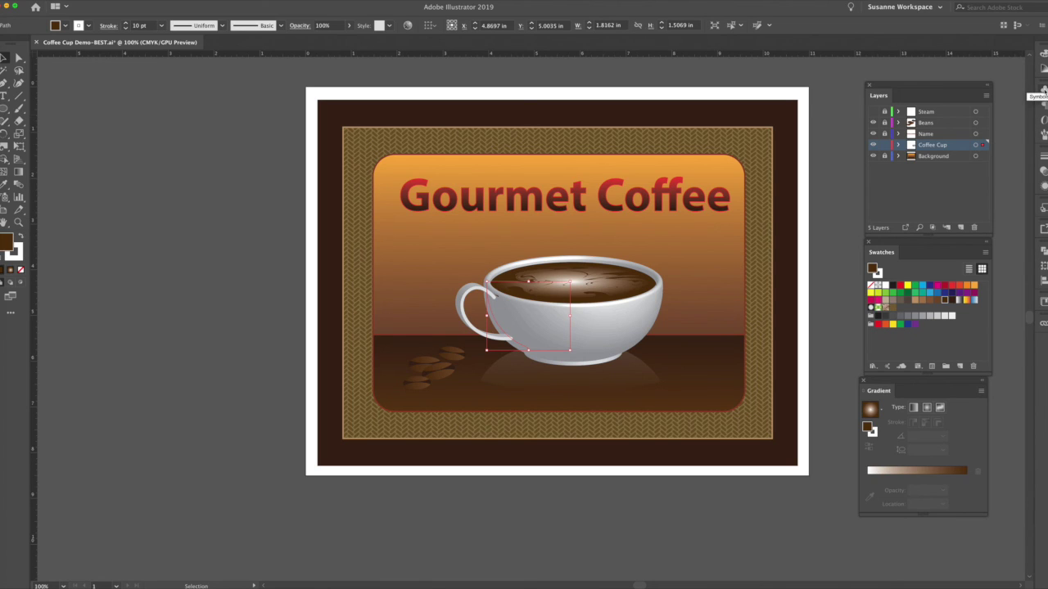
{"action": "left_click", "coordinate": [1043, 91]}
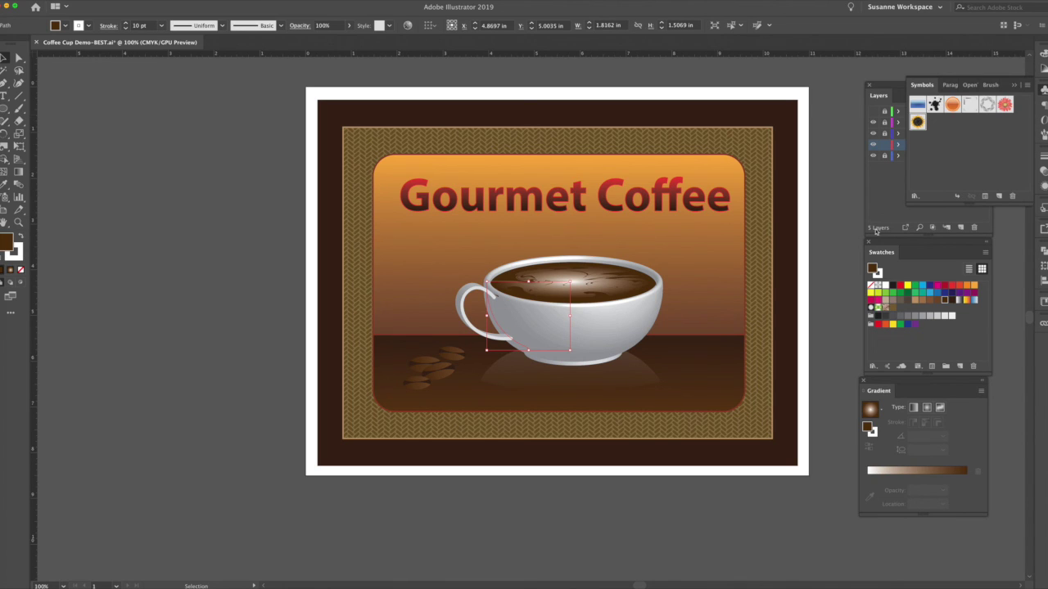
{"action": "left_click", "coordinate": [1014, 86]}
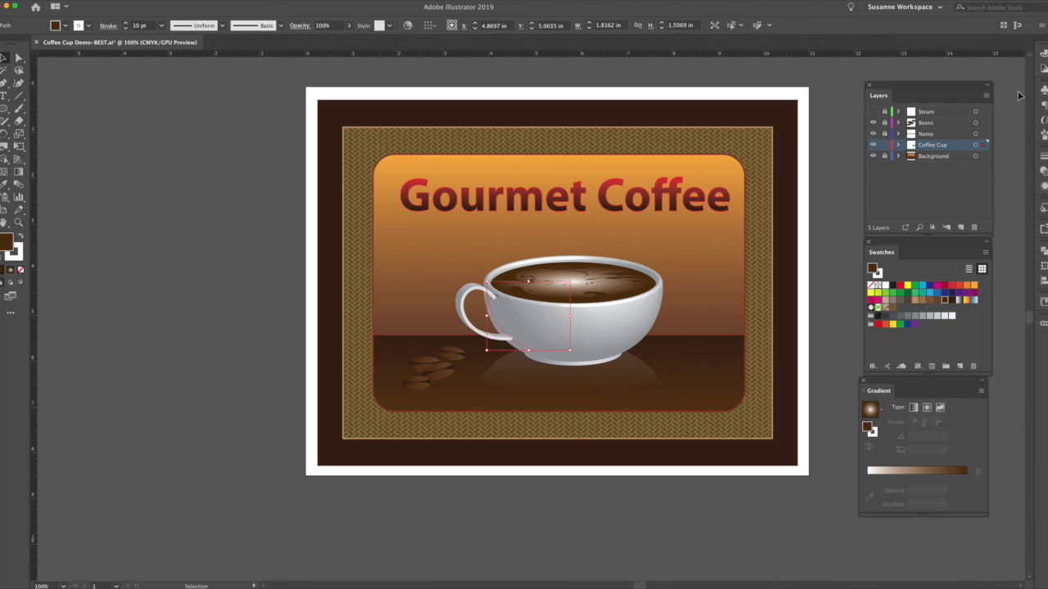
Step: Open the Map Art settings of the cup's 3D Revolve effect with the preview turned on
{"action": "left_click", "coordinate": [1043, 186]}
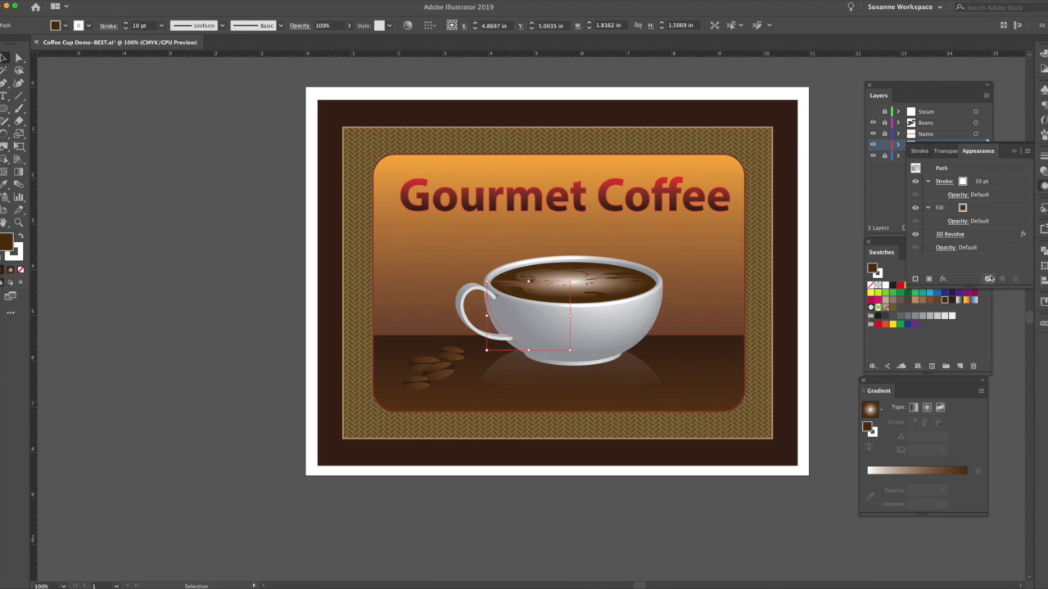
{"action": "left_click", "coordinate": [949, 235]}
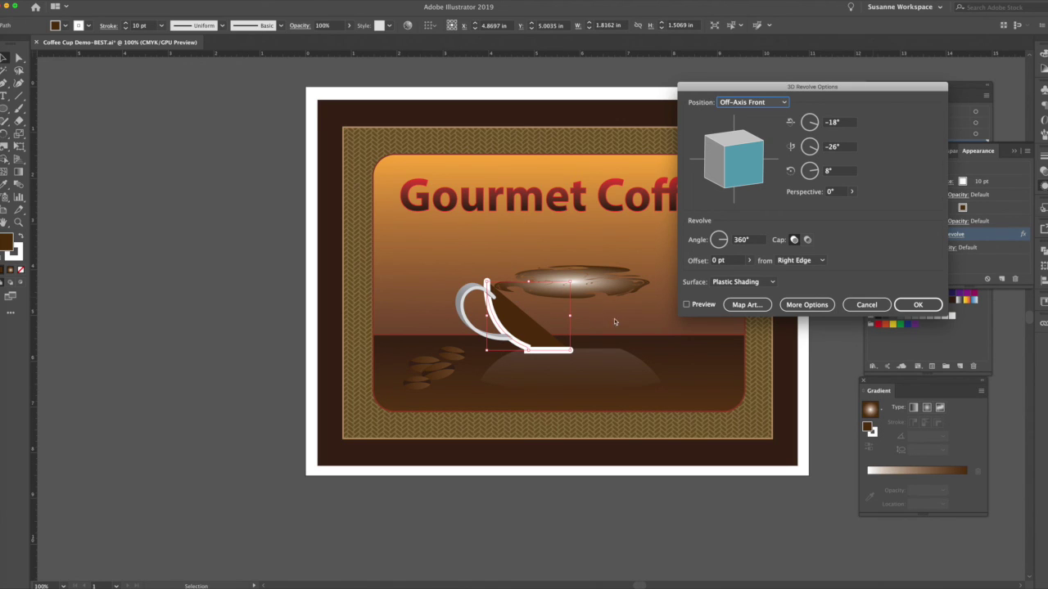
{"action": "left_click", "coordinate": [688, 305]}
{"action": "left_click", "coordinate": [757, 306]}
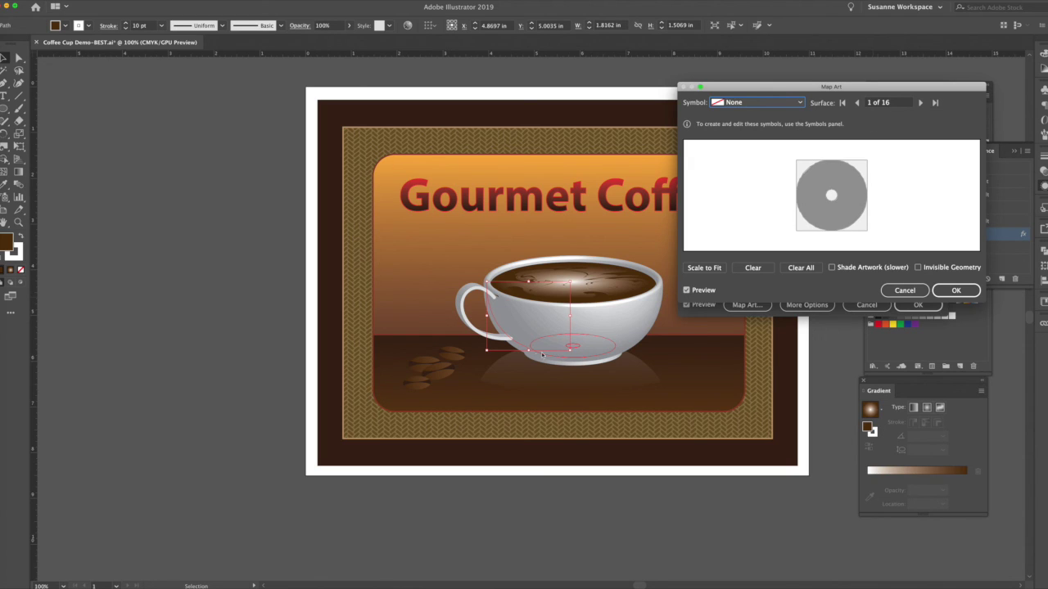
Step: Step through the cup's mappable surfaces to the outer bowl wall, surface 15 of 16
{"action": "left_click", "coordinate": [920, 102]}
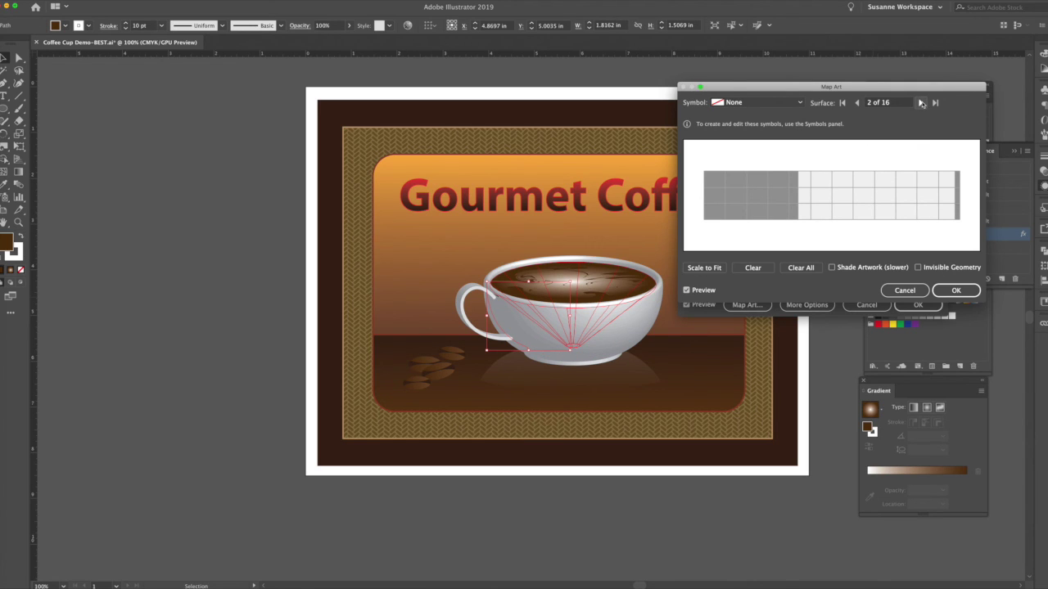
{"action": "left_click", "coordinate": [920, 102]}
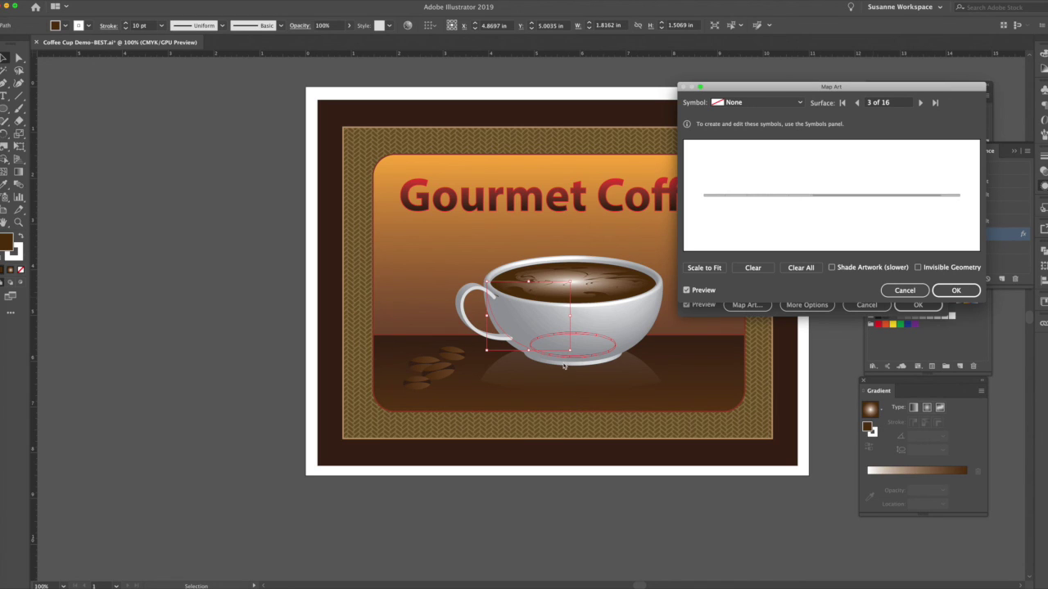
{"action": "left_click", "coordinate": [920, 103]}
{"action": "left_click", "coordinate": [920, 102]}
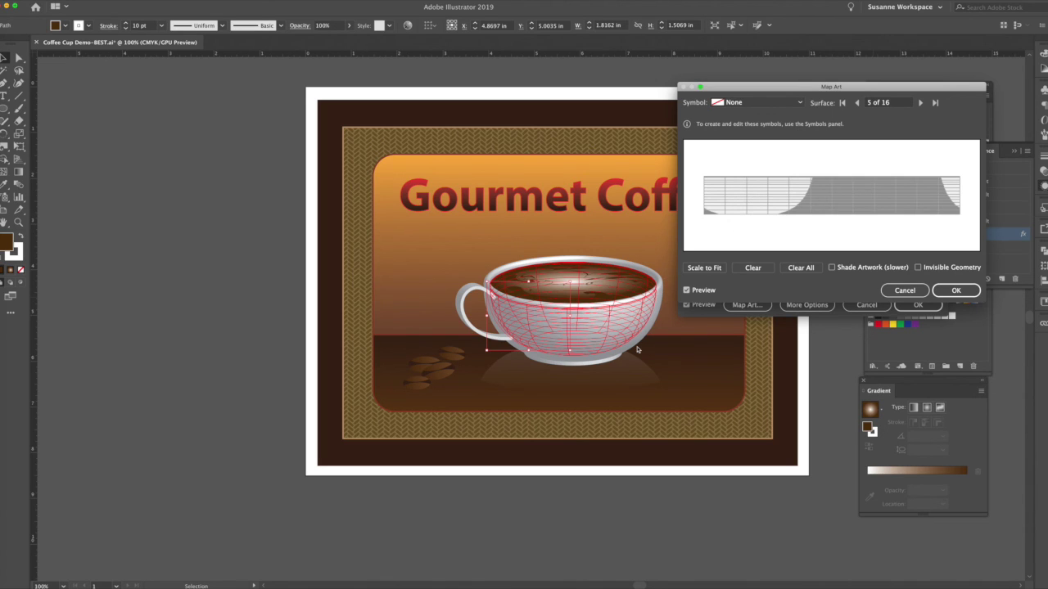
{"action": "left_click", "coordinate": [920, 103]}
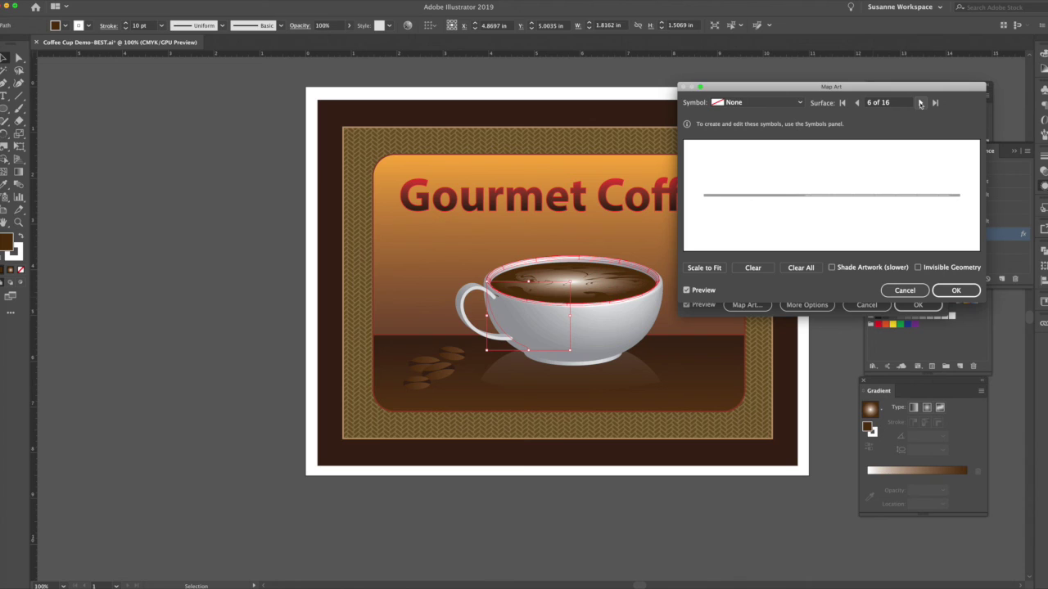
{"action": "left_click", "coordinate": [920, 103]}
{"action": "left_click", "coordinate": [920, 103]}
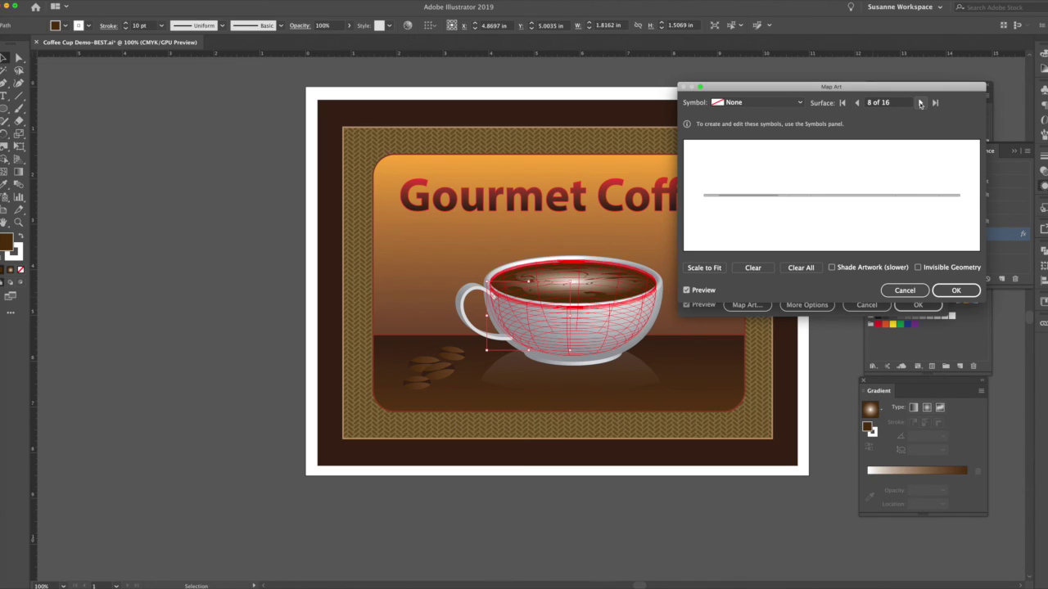
{"action": "left_click", "coordinate": [920, 103]}
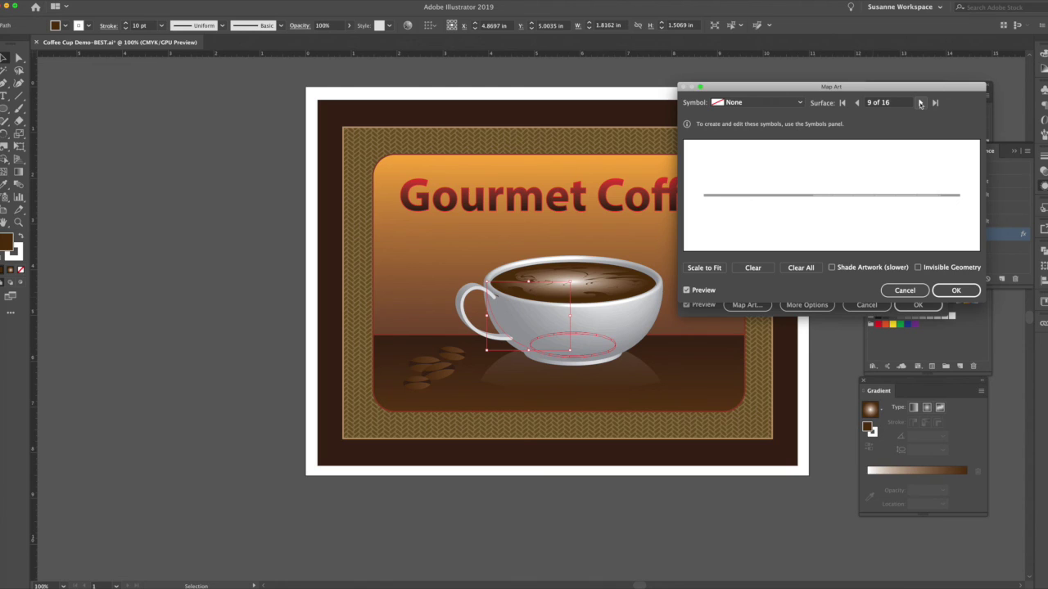
{"action": "left_click", "coordinate": [920, 103]}
{"action": "left_click", "coordinate": [920, 103]}
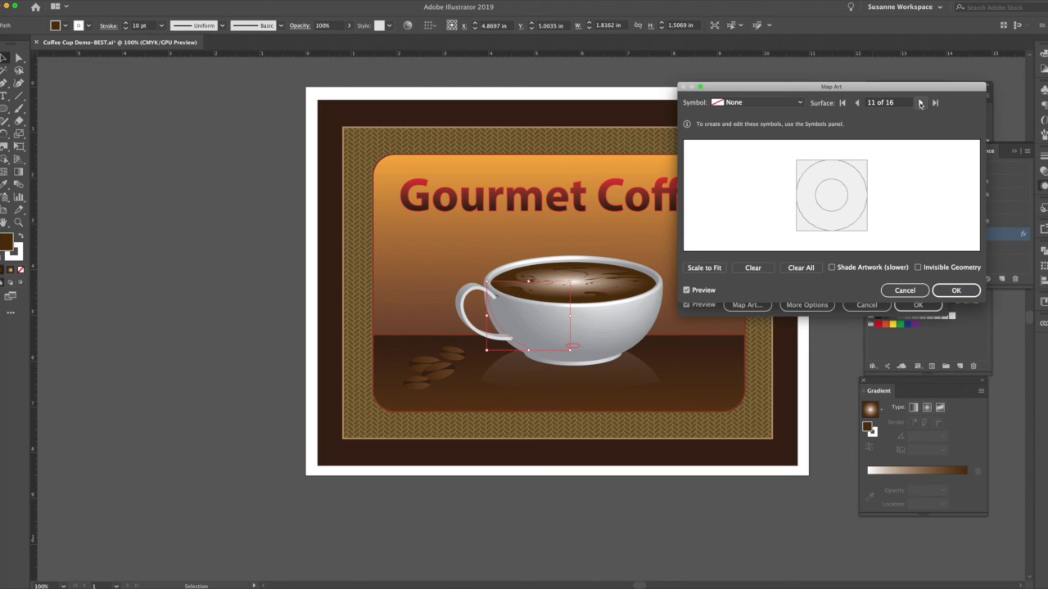
{"action": "left_click", "coordinate": [920, 103]}
{"action": "left_click", "coordinate": [920, 103]}
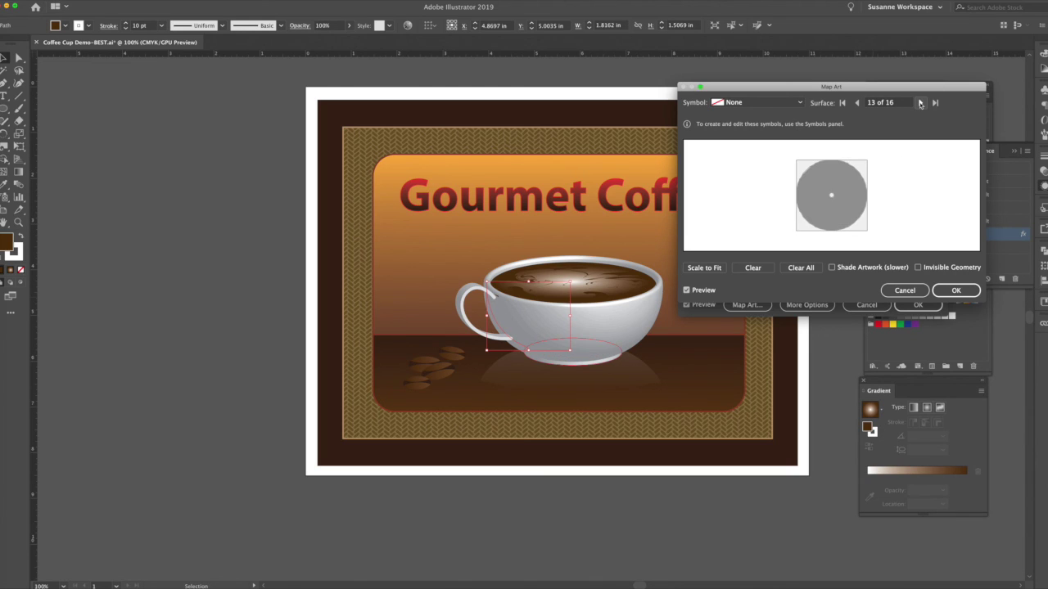
{"action": "left_click", "coordinate": [920, 103]}
{"action": "left_click", "coordinate": [920, 103]}
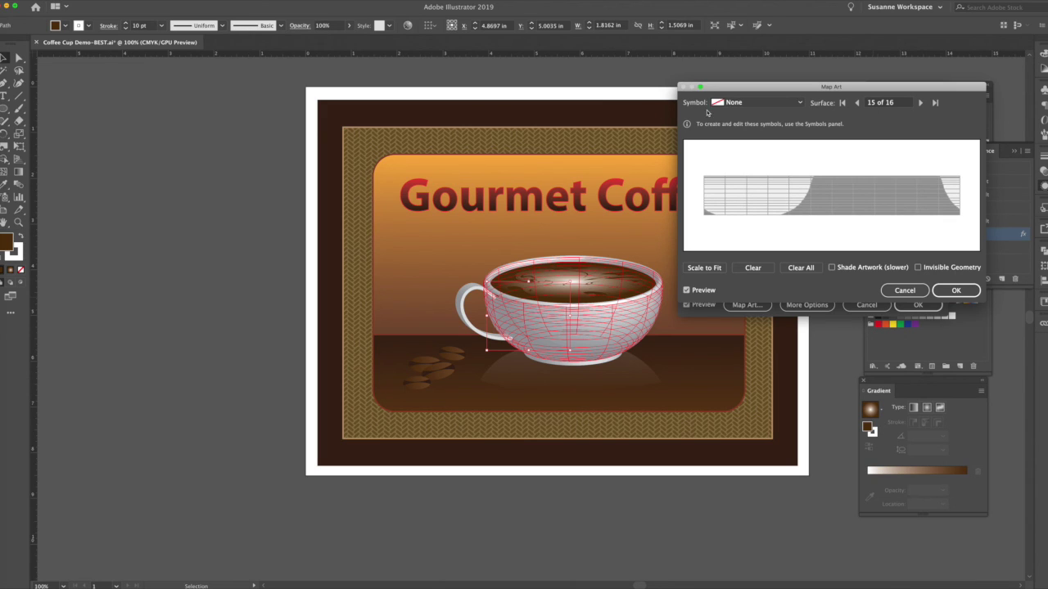
Step: Map the Sunflower symbol onto the cup's outer wall, position it on the front right side and apply the effect
{"action": "left_click", "coordinate": [799, 103]}
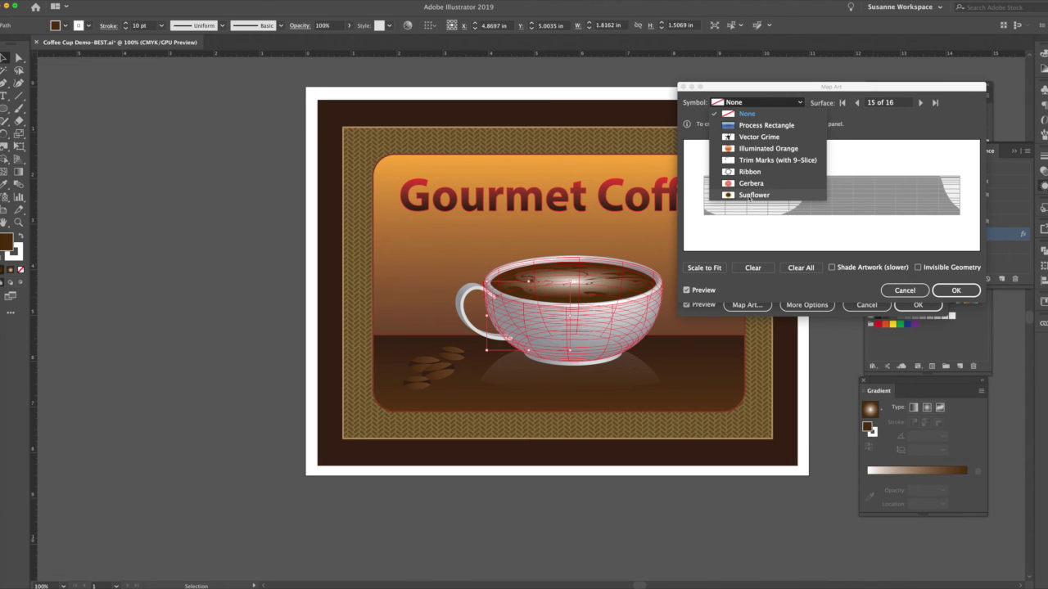
{"action": "left_click", "coordinate": [749, 196]}
{"action": "left_click_drag", "start_coordinate": [831, 195], "coordinate": [788, 216]}
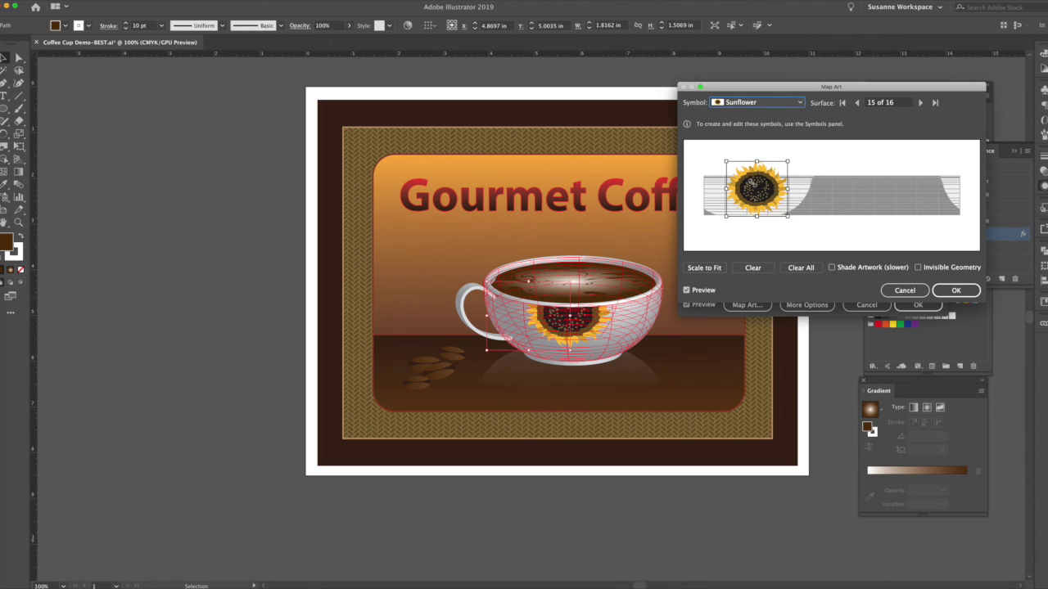
{"action": "left_click_drag", "start_coordinate": [753, 181], "coordinate": [764, 189]}
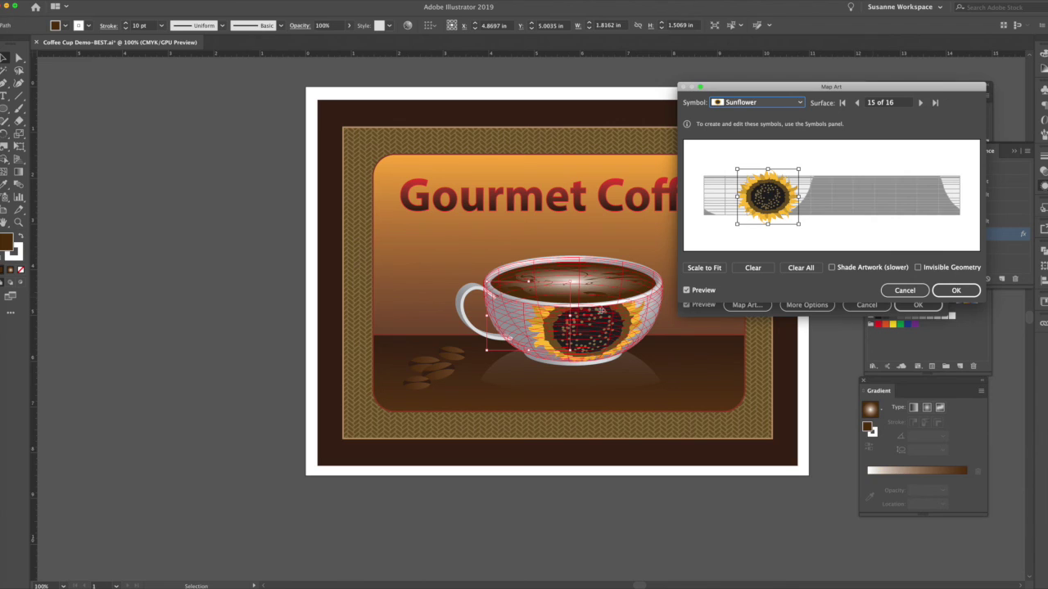
{"action": "left_click_drag", "start_coordinate": [769, 195], "coordinate": [855, 196]}
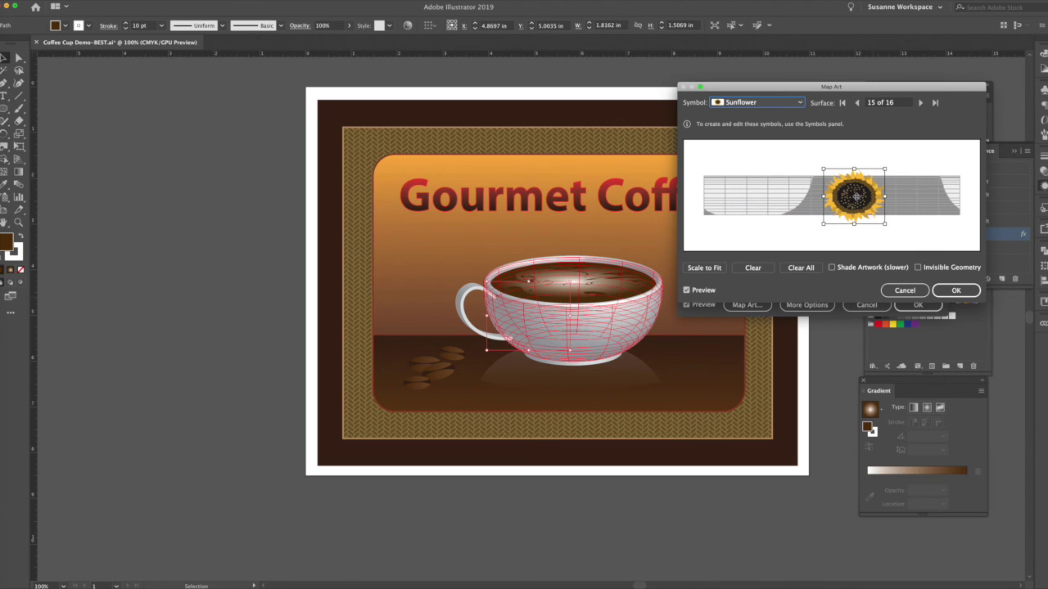
{"action": "left_click_drag", "start_coordinate": [856, 196], "coordinate": [774, 195]}
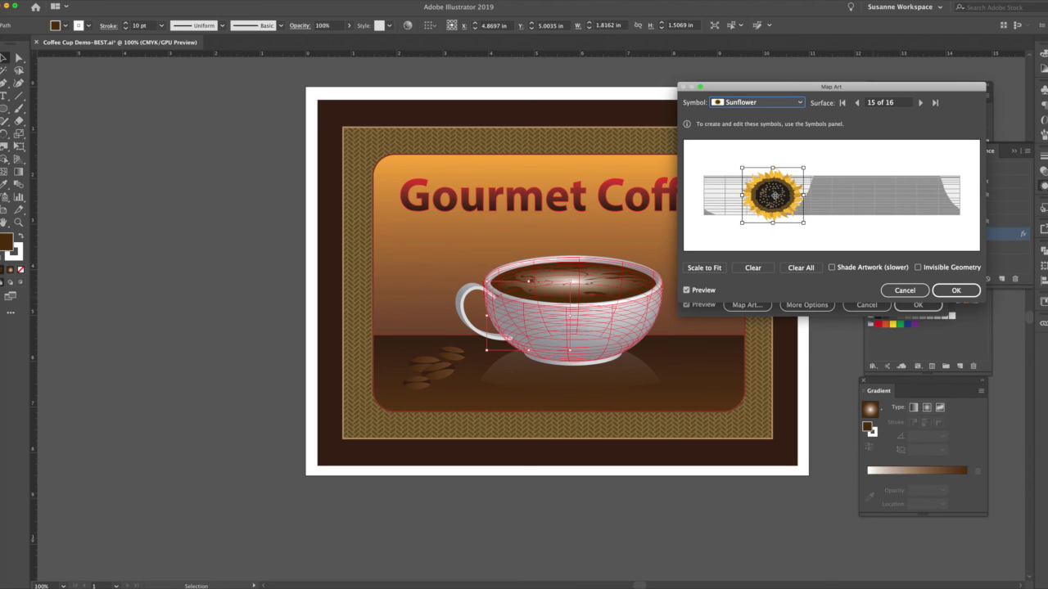
{"action": "left_click", "coordinate": [954, 291]}
{"action": "left_click", "coordinate": [920, 304]}
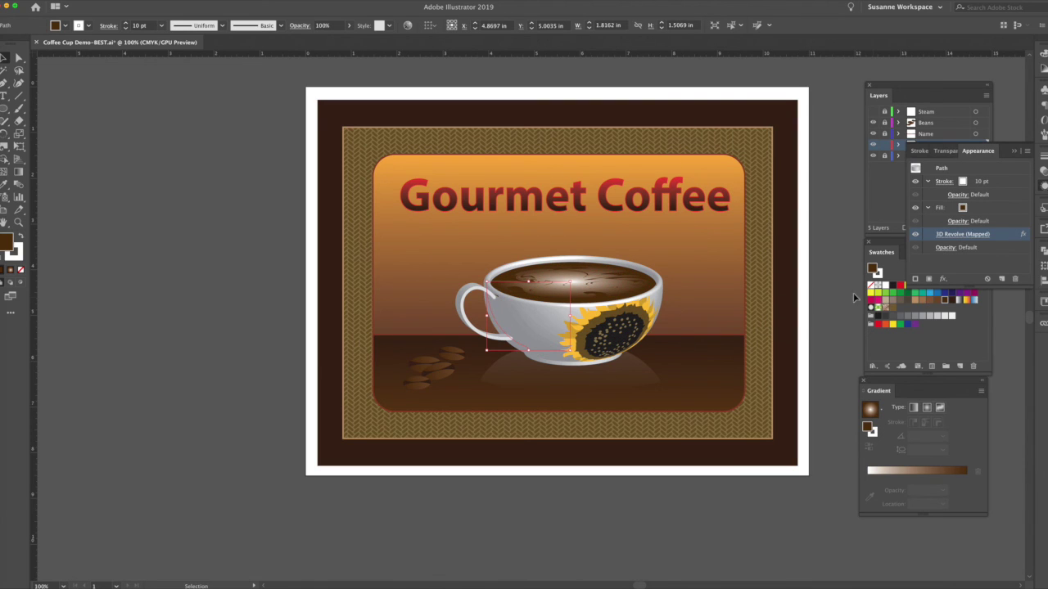
Step: Make the Steam layer visible above the cup and deselect the artwork
{"action": "left_click", "coordinate": [1013, 151]}
{"action": "left_click", "coordinate": [873, 112]}
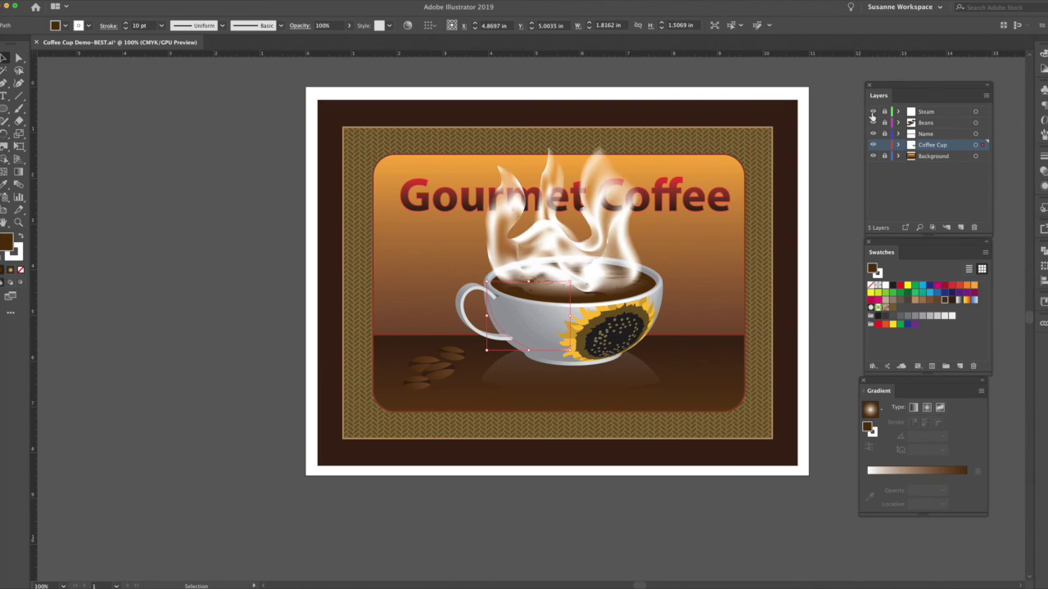
{"action": "left_click", "coordinate": [829, 143]}
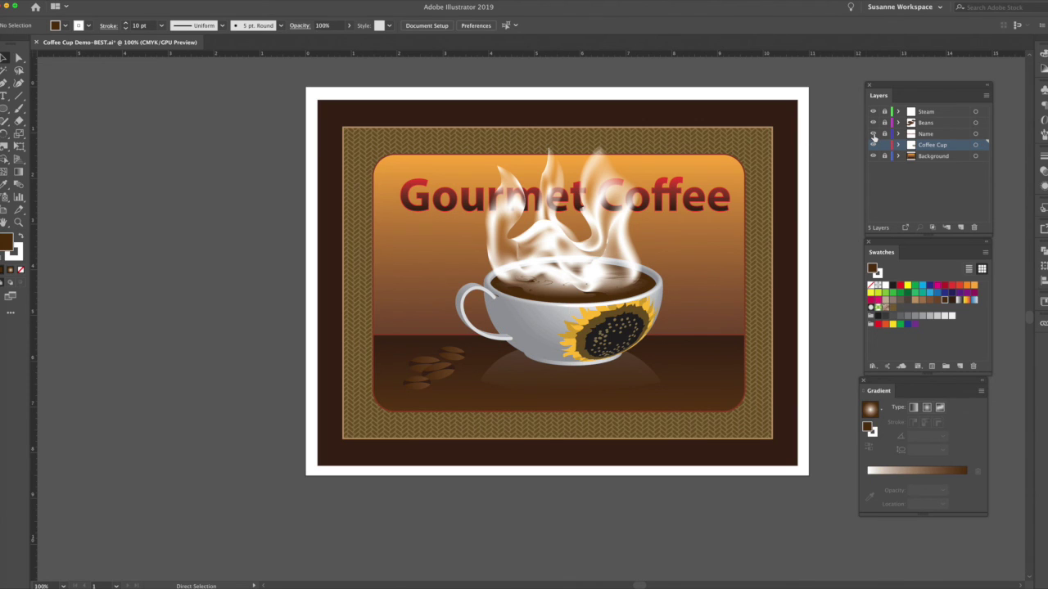